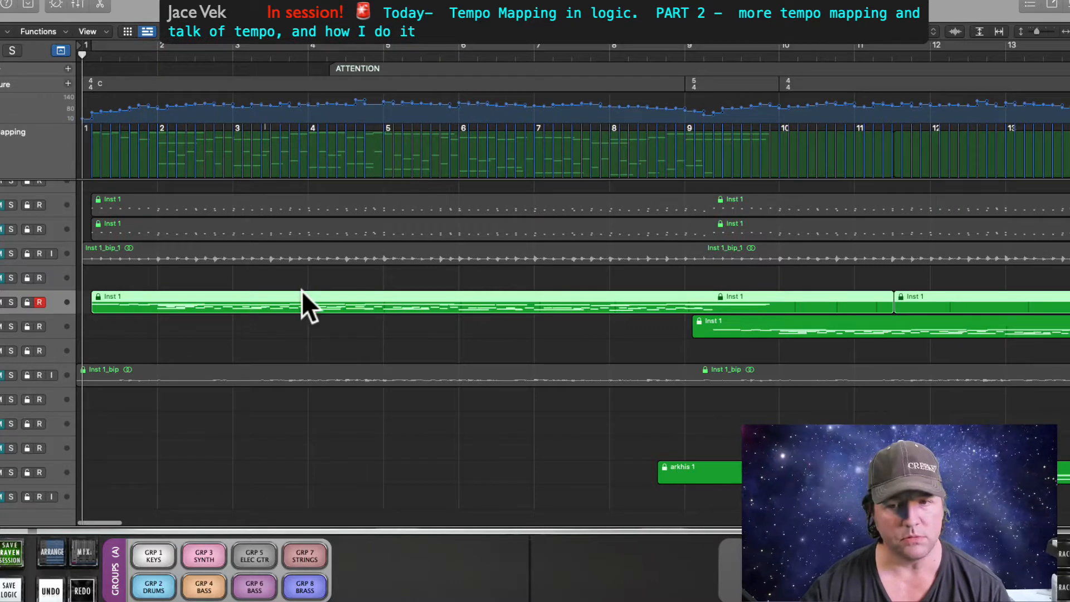
Play the arrangement from bar 1 and follow the regions and tempo curve through to about bar 53.
key(space)
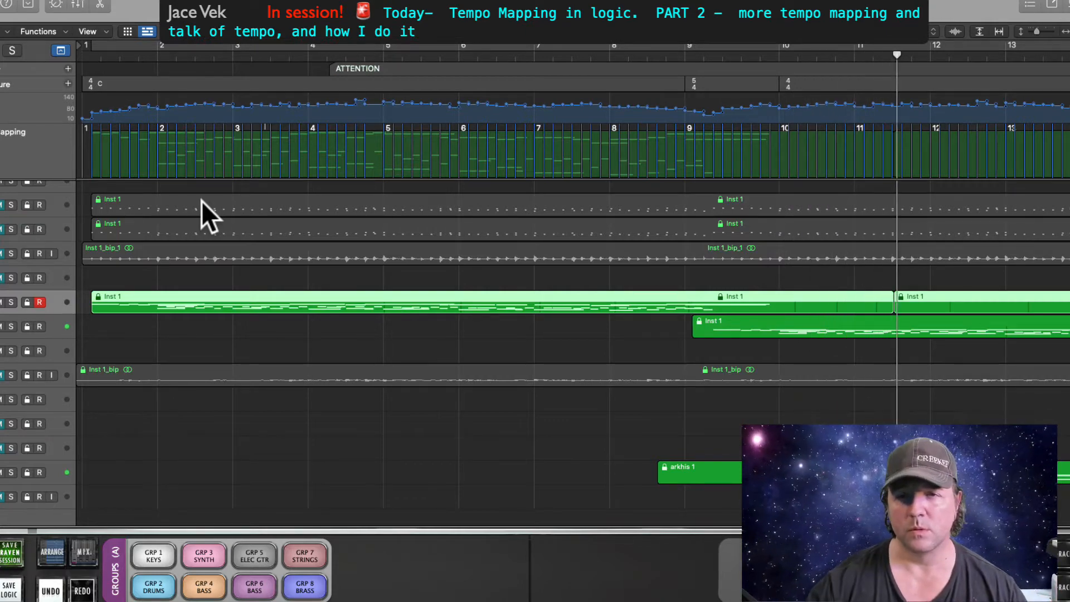
scroll(672, 238, right, 10)
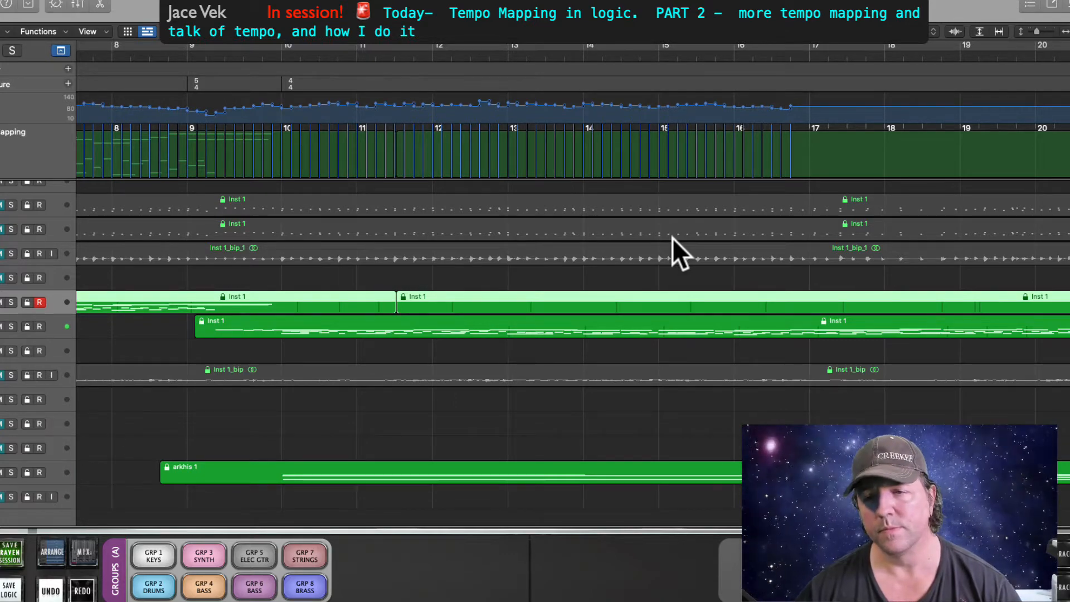
scroll(672, 237, right, 15)
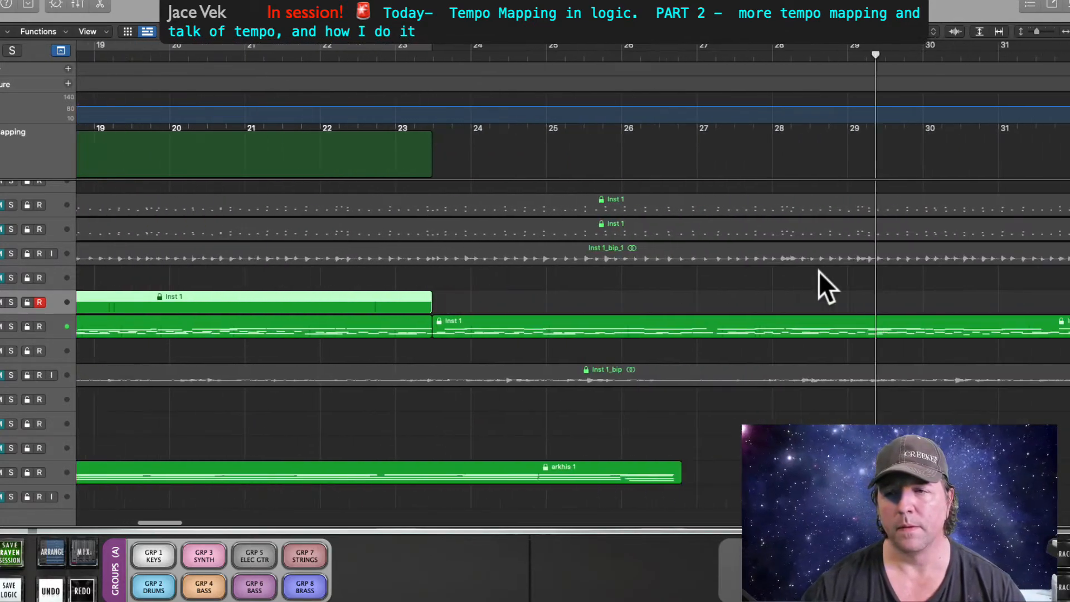
scroll(818, 271, right, 9)
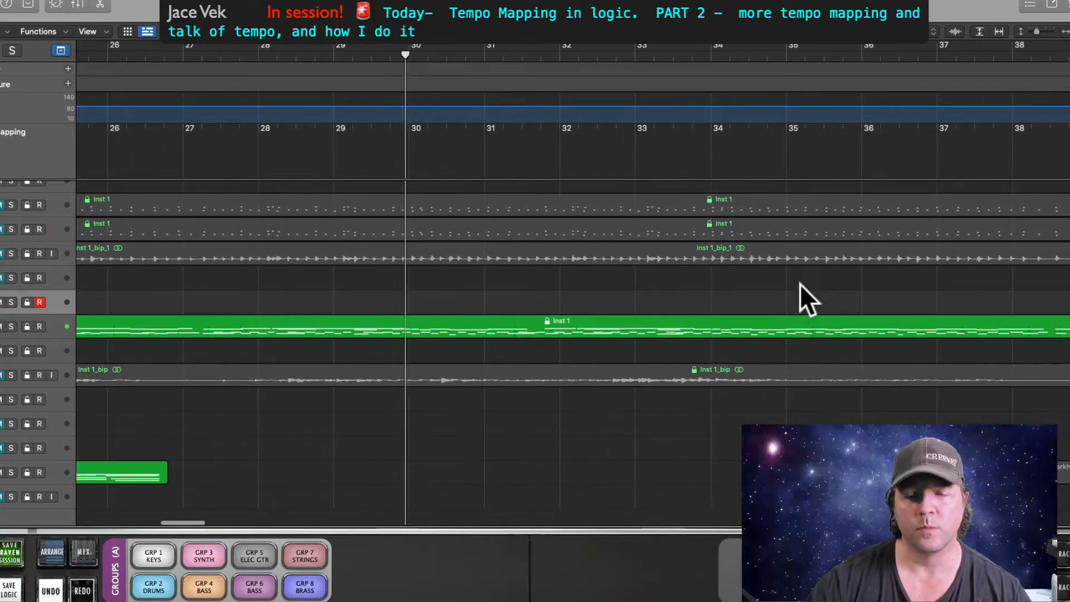
scroll(799, 296, down, 4)
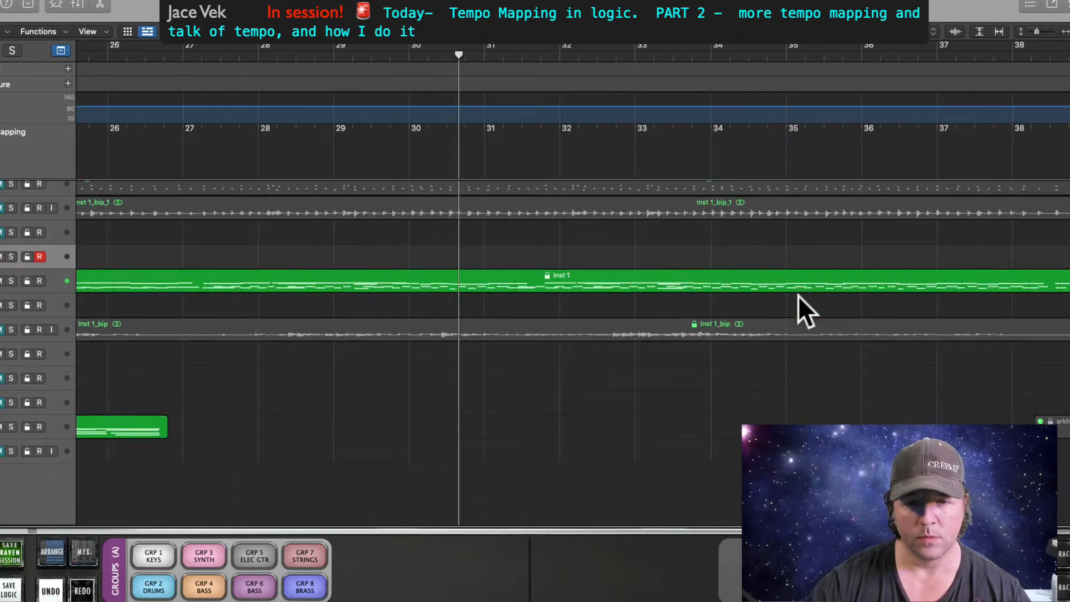
scroll(612, 288, right, 1)
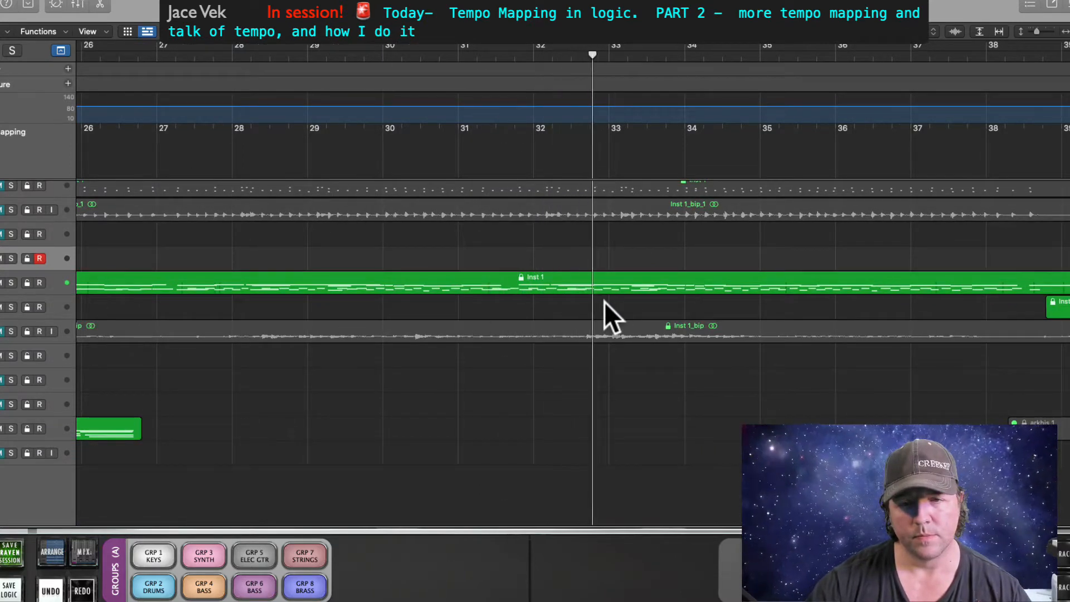
scroll(605, 302, right, 2)
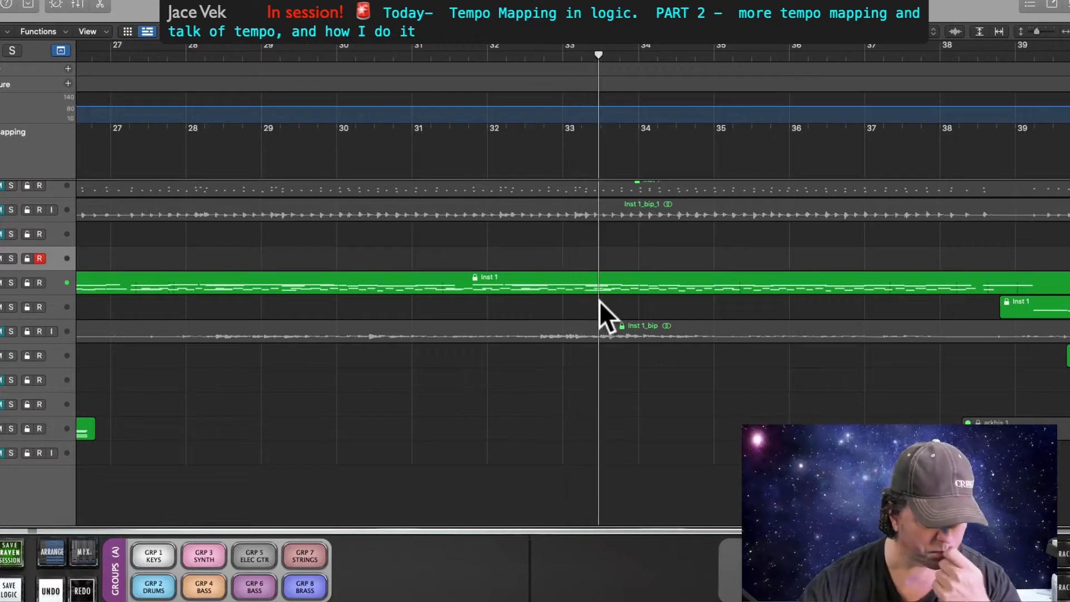
scroll(598, 301, right, 10)
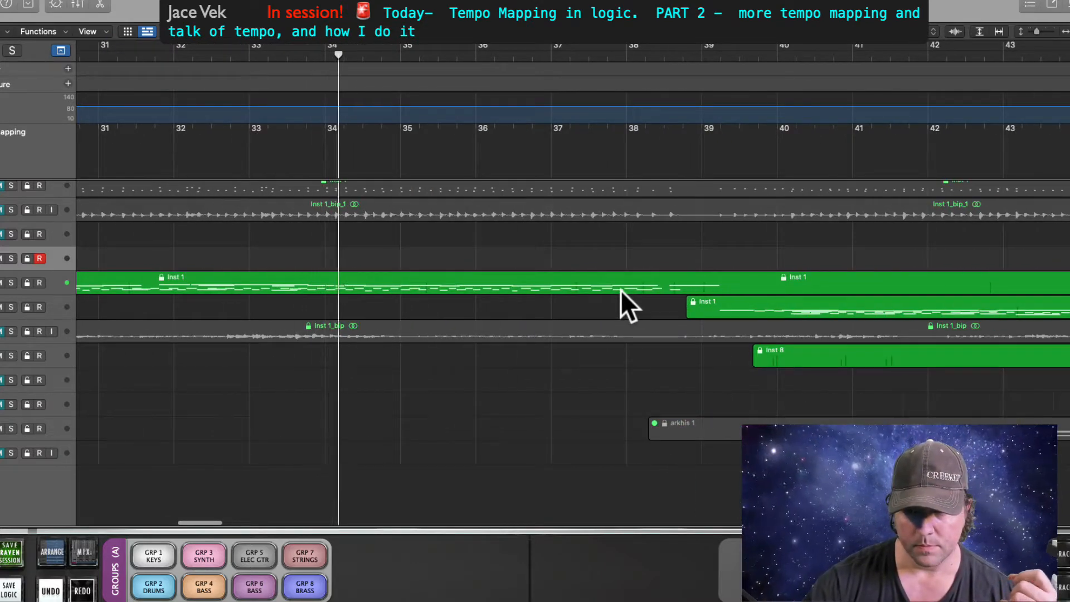
scroll(620, 290, right, 5)
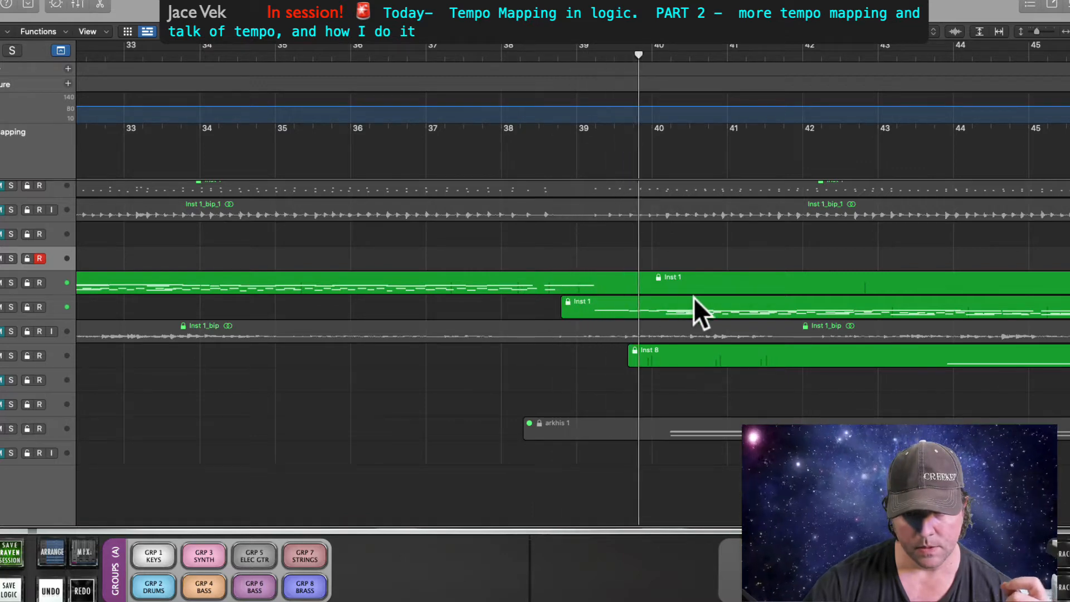
scroll(692, 297, right, 5)
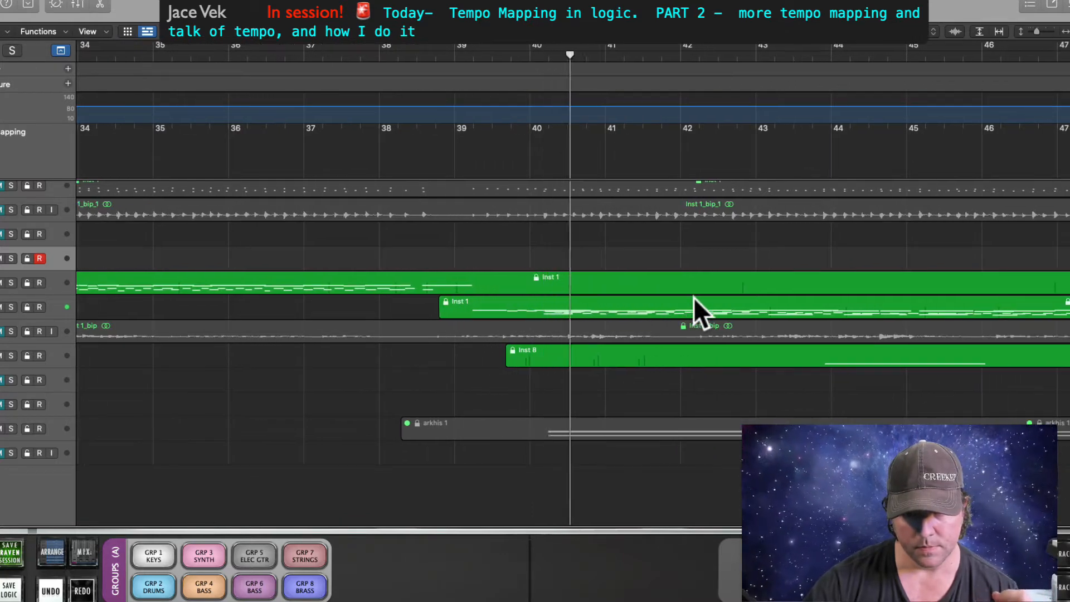
scroll(693, 297, right, 8)
scroll(685, 304, right, 15)
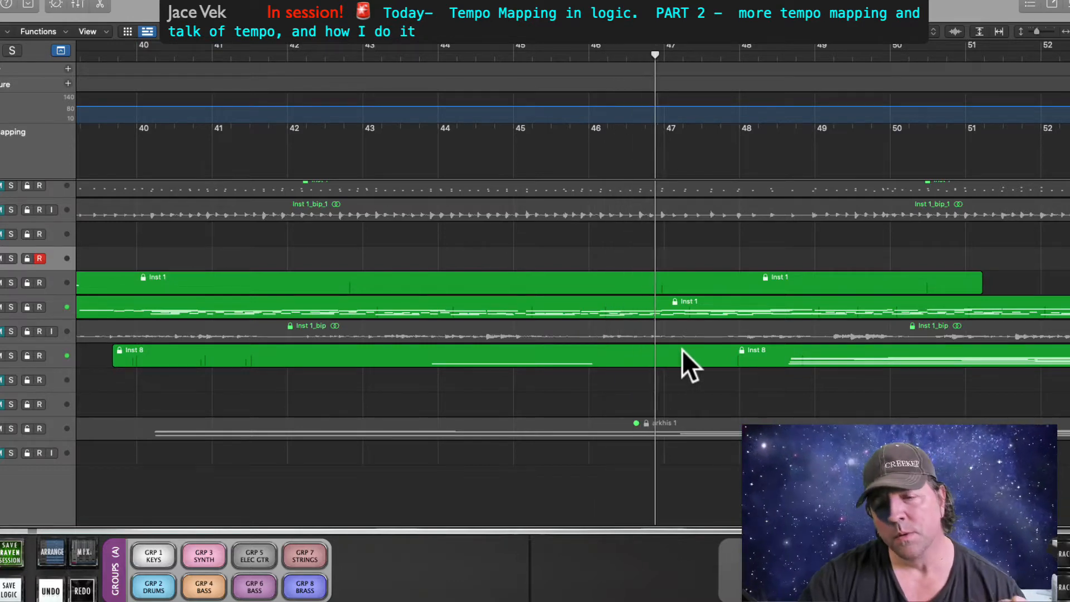
scroll(713, 352, right, 5)
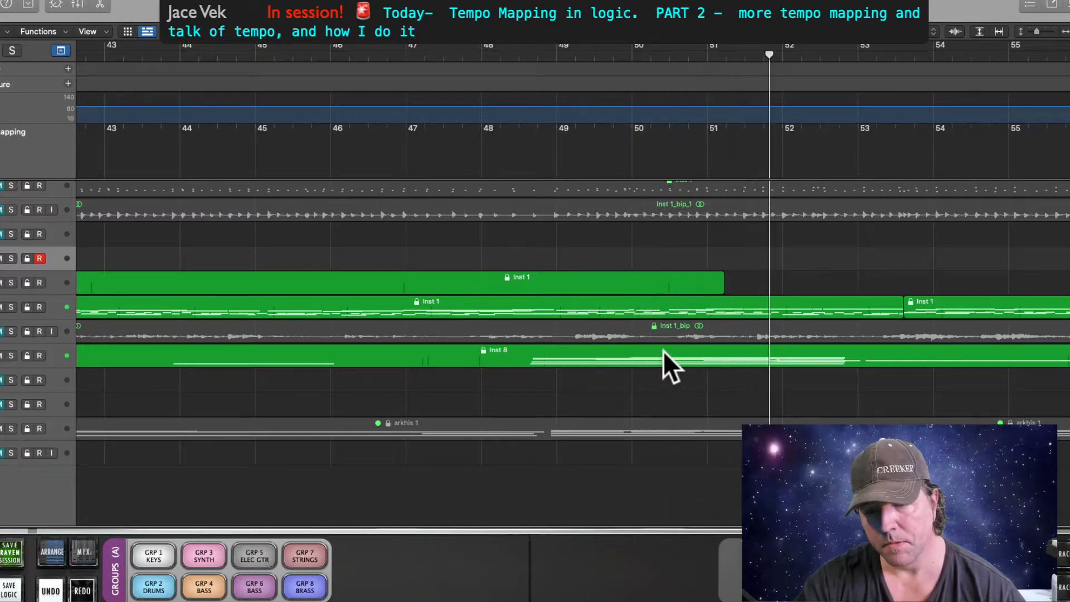
scroll(682, 350, right, 4)
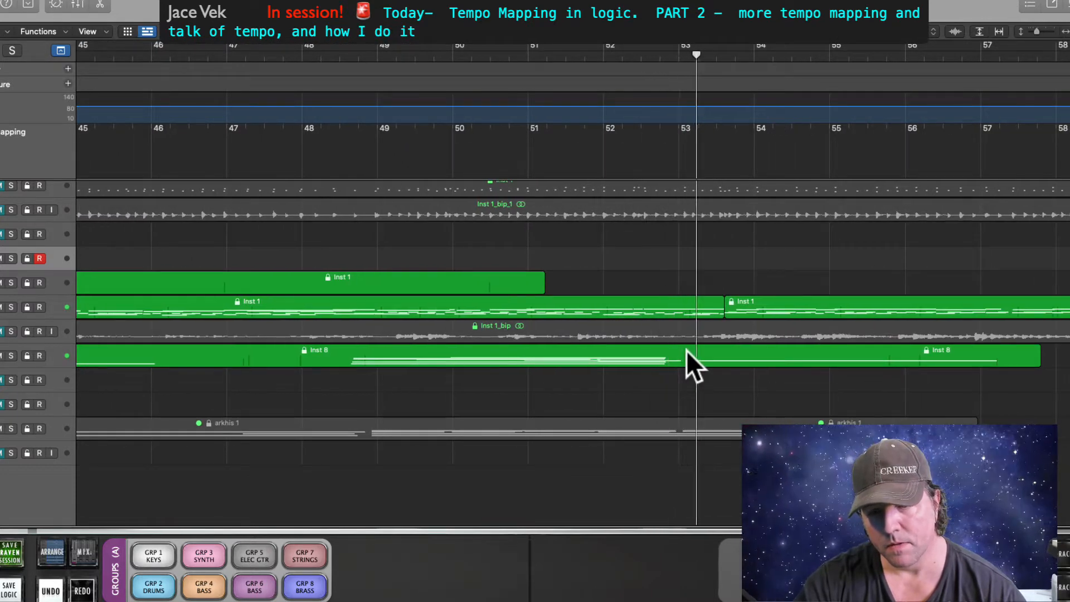
Show the Inst 8 region in the Beat Mapping track and compare its unmapped bars with the tempo-mapped opening bars.
click(459, 353)
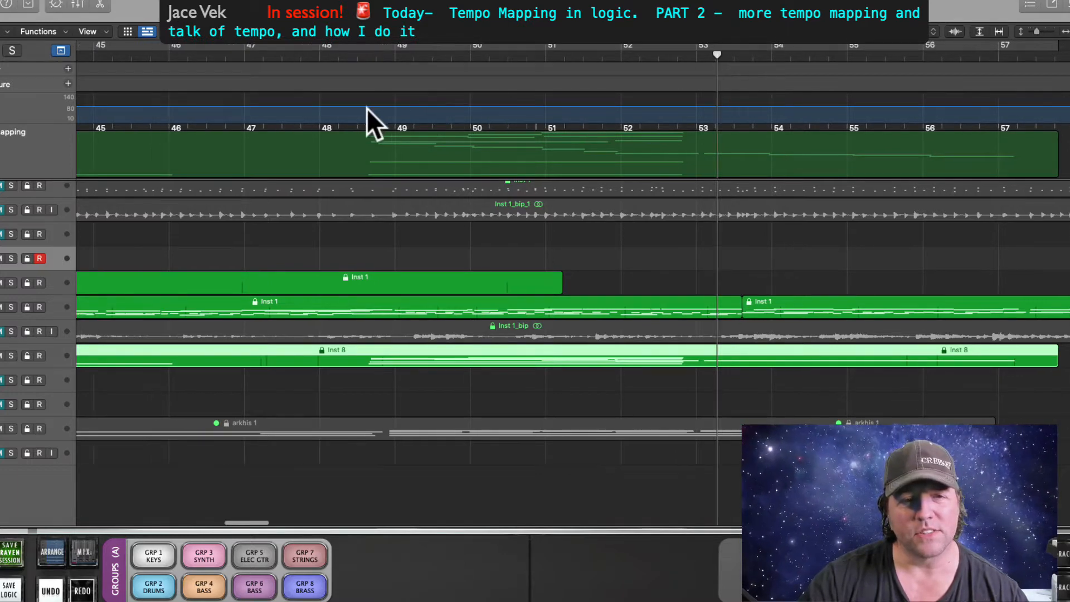
scroll(367, 107, left, 10)
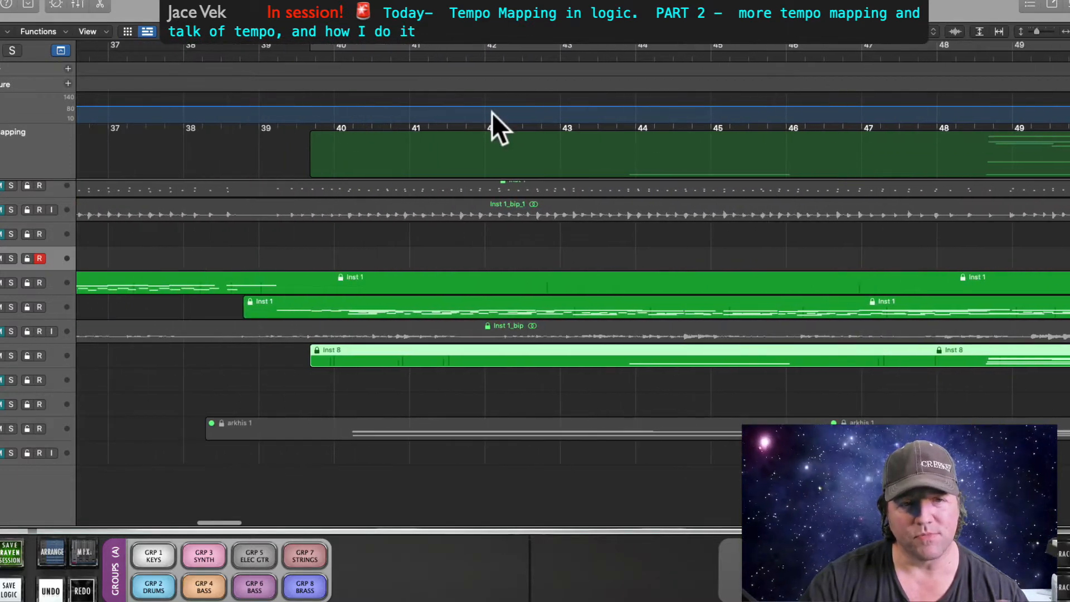
scroll(491, 113, right, 10)
scroll(495, 113, right, 1)
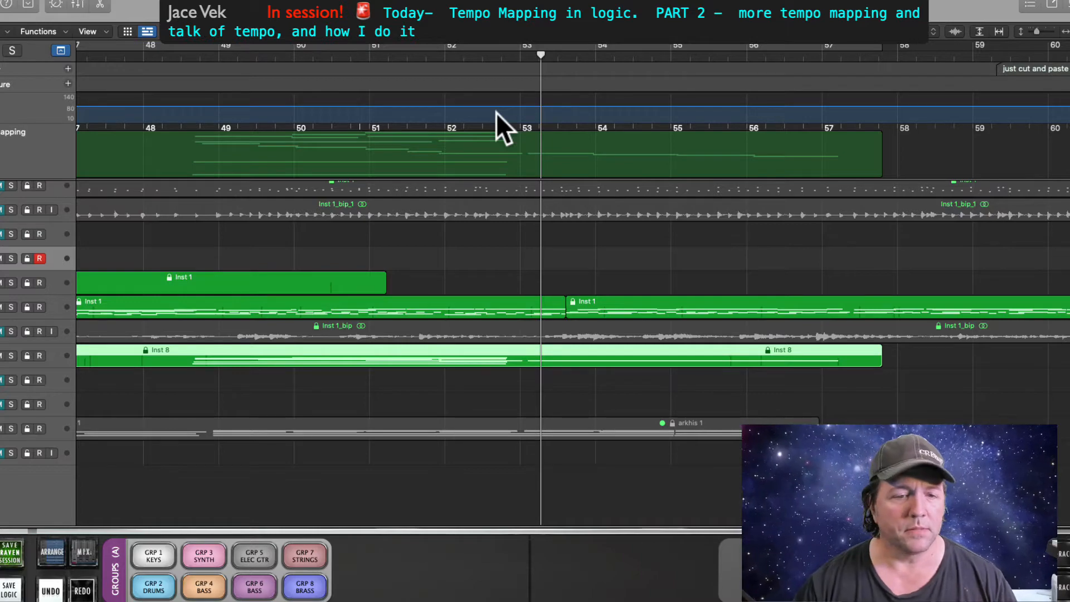
scroll(500, 122, left, 15)
scroll(510, 135, right, 10)
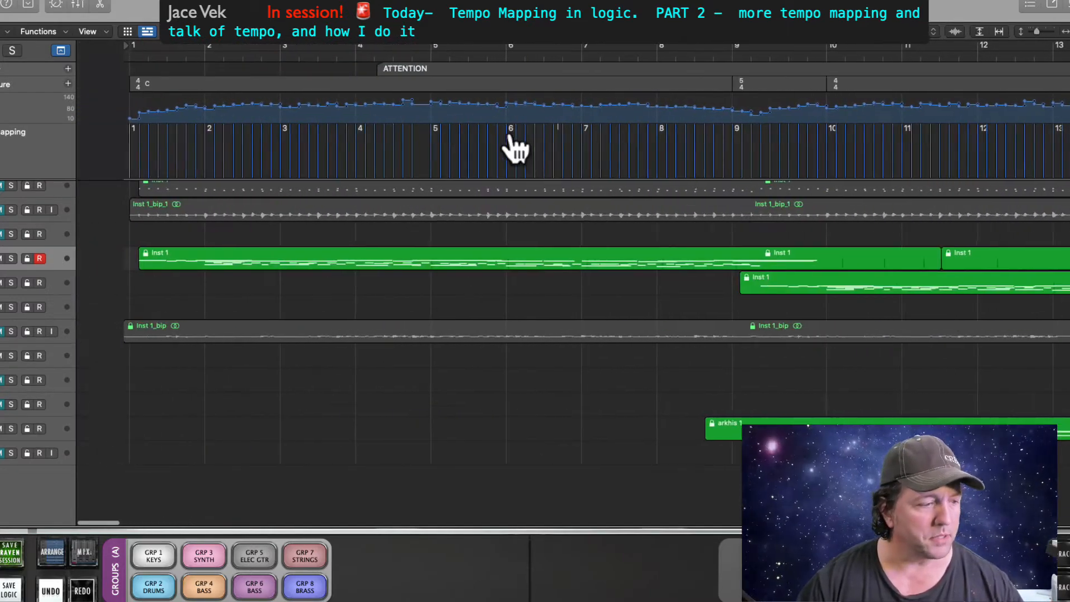
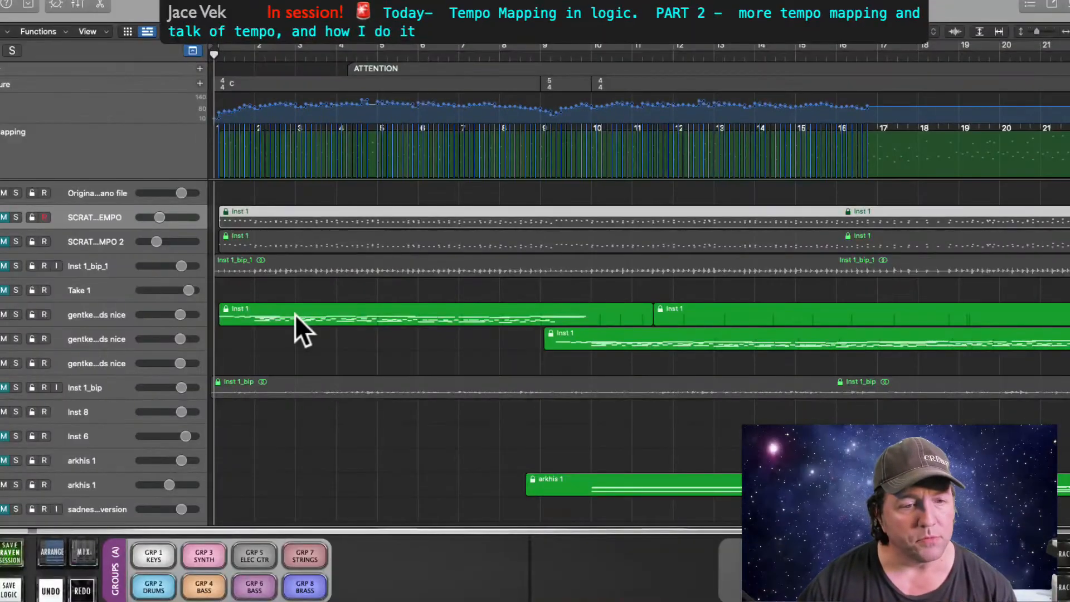
Show the two Inst 1 piano regions in the Beat Mapping track one after another, ending with the Inst 1_bip_1 audio region.
click(295, 314)
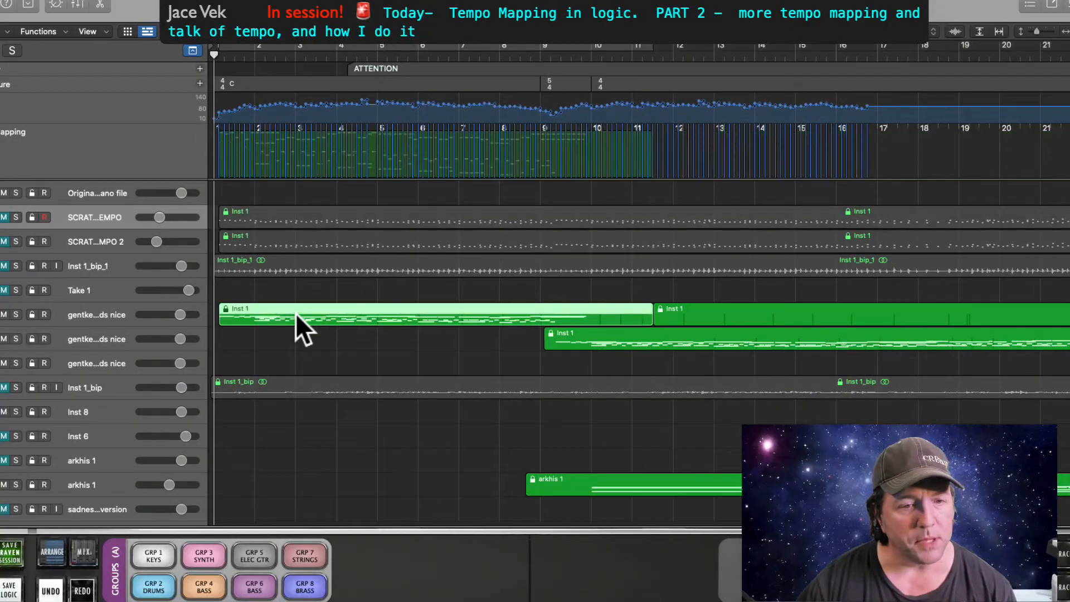
click(633, 341)
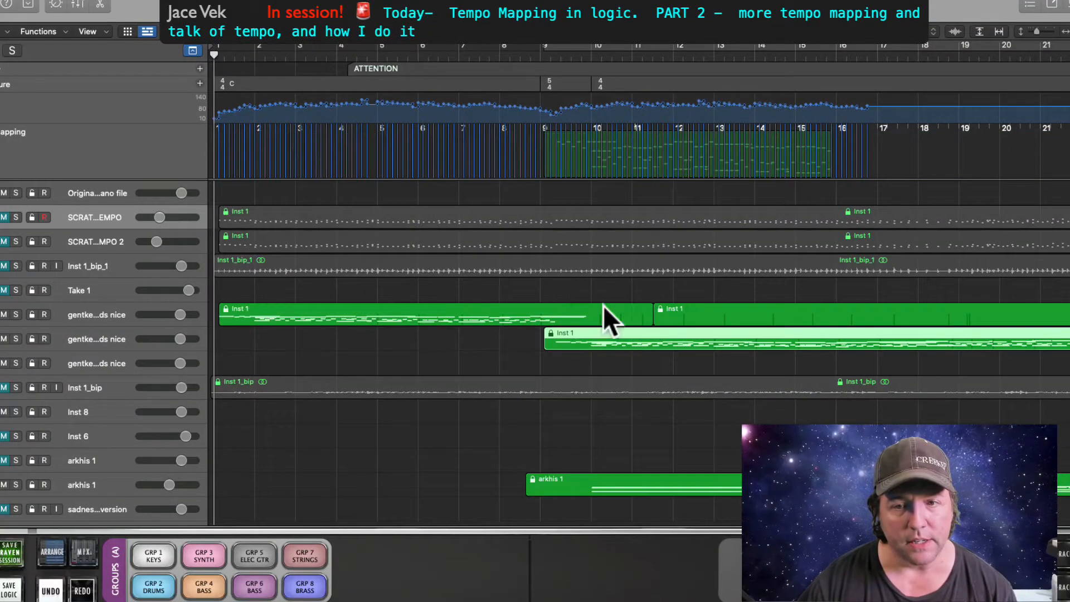
click(474, 215)
click(118, 260)
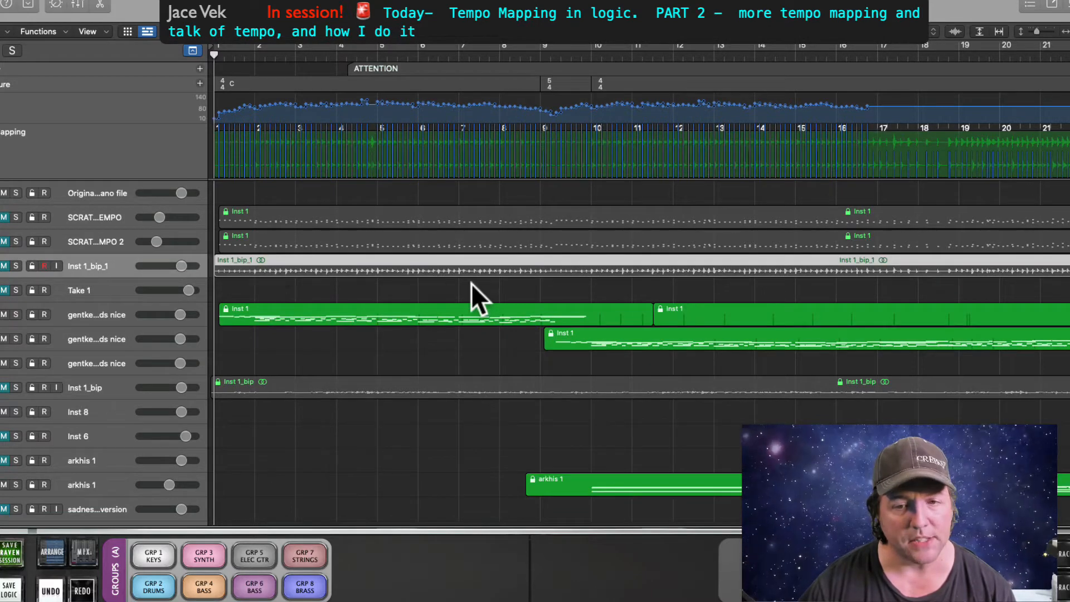
right_click(100, 149)
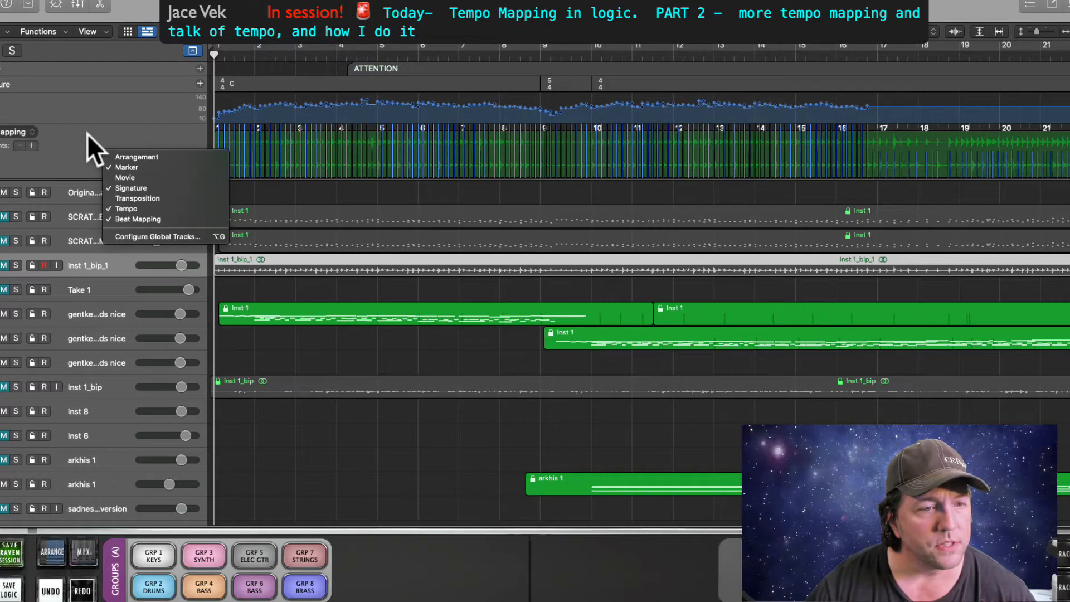
click(75, 149)
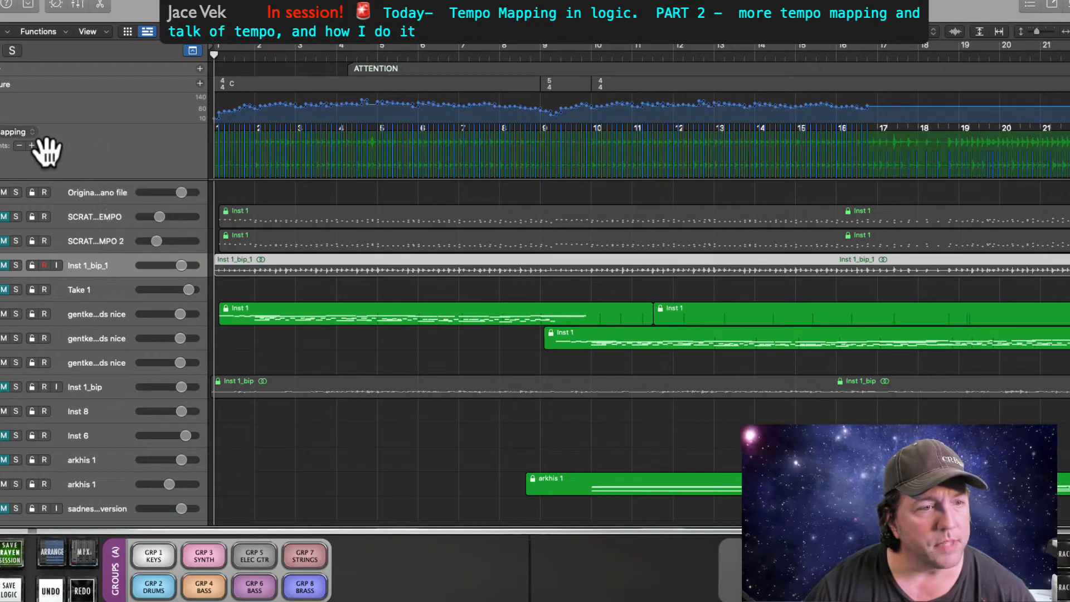
right_click(39, 139)
click(64, 159)
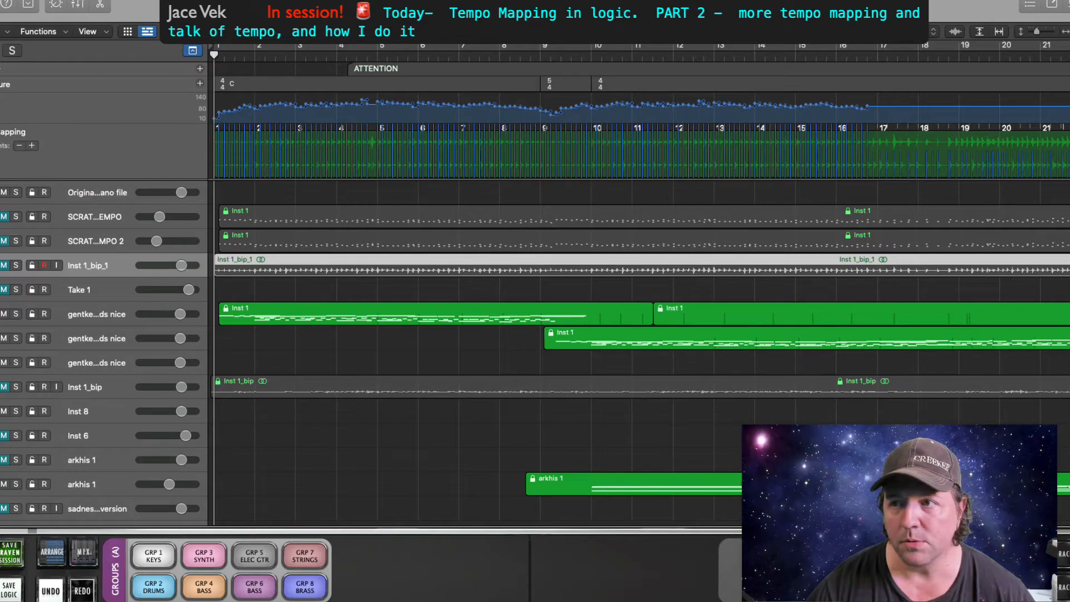
Play the first three bars in close-up to compare the beat-mapped transients with the tempo changes.
drag(1065, 32, 1069, 31)
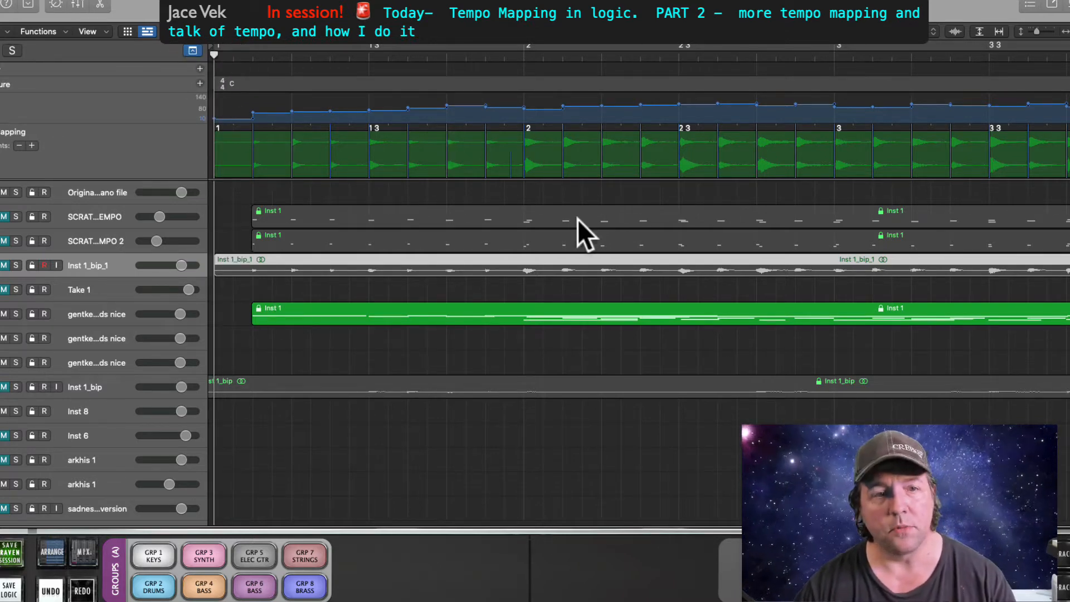
key(space)
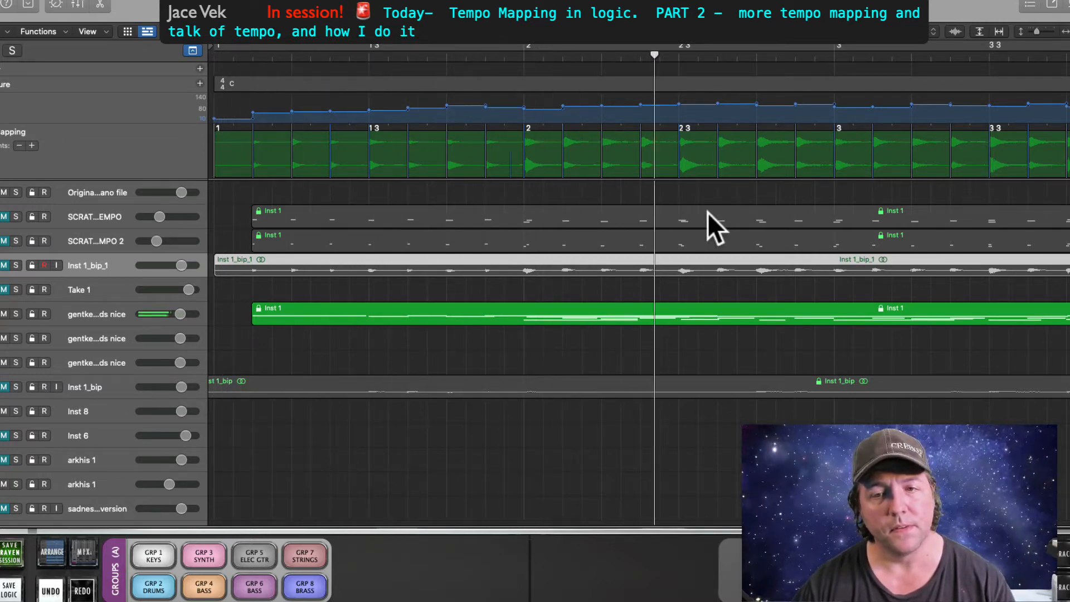
key(super+Left)
key(super+Left)
key(super+Left)
key(super+Left)
key(super+Left)
key(super+Left)
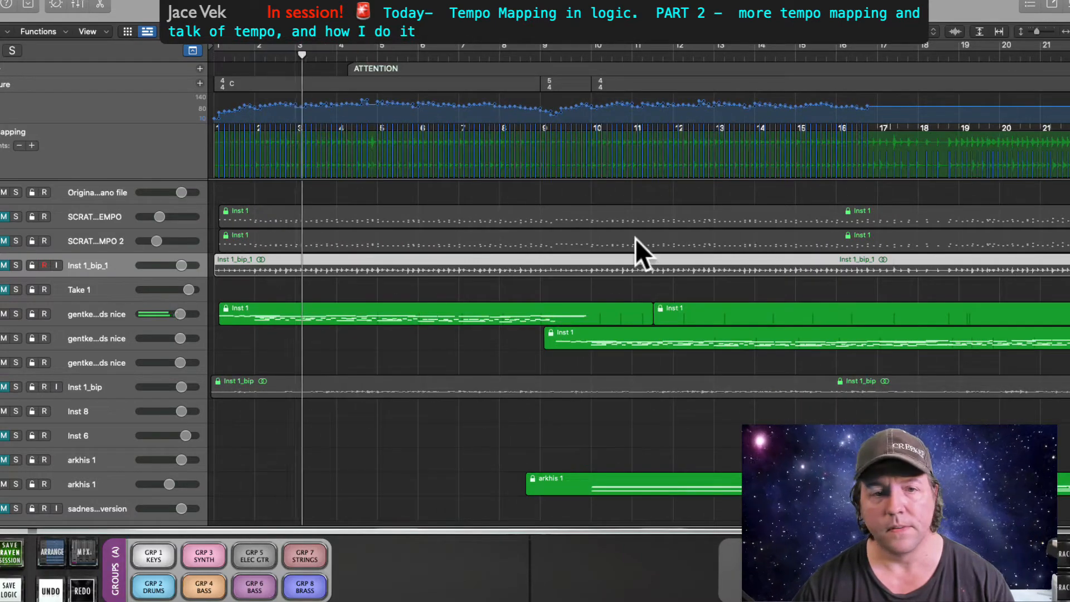
key(super+Right)
key(super+Right)
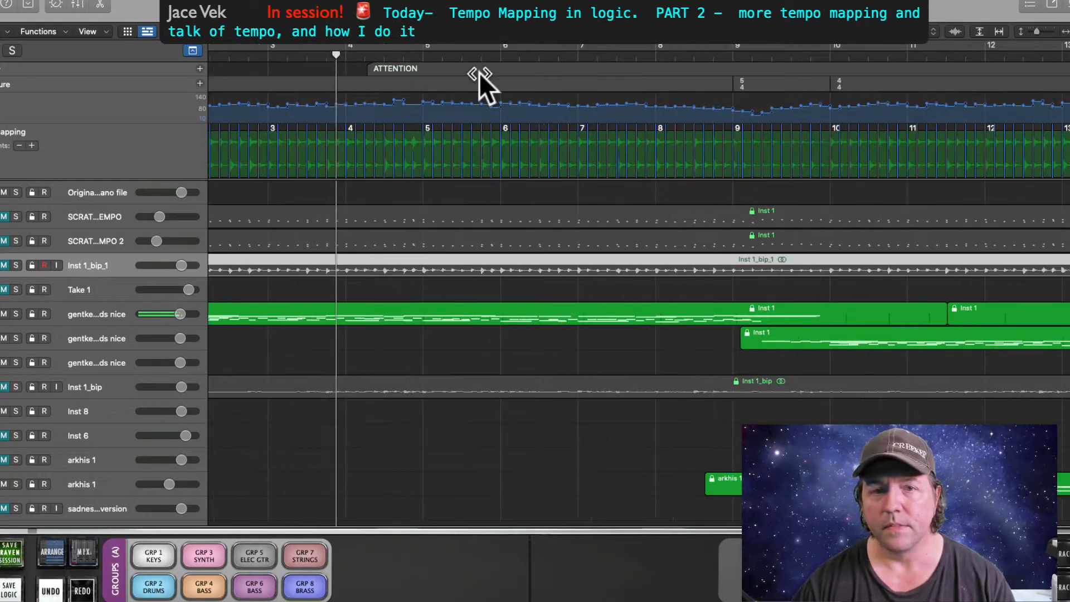
Play the tempo-mapped section from bar 1 to about bar 16, then return to its beginning.
scroll(479, 72, left, 5)
click(216, 55)
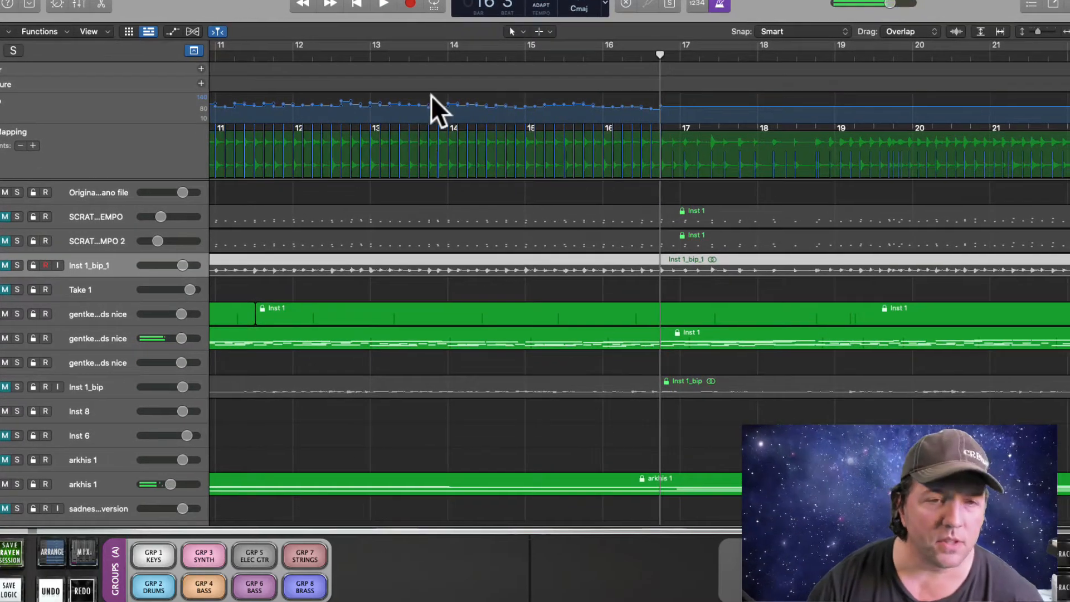
scroll(574, 126, left, 10)
scroll(582, 134, left, 8)
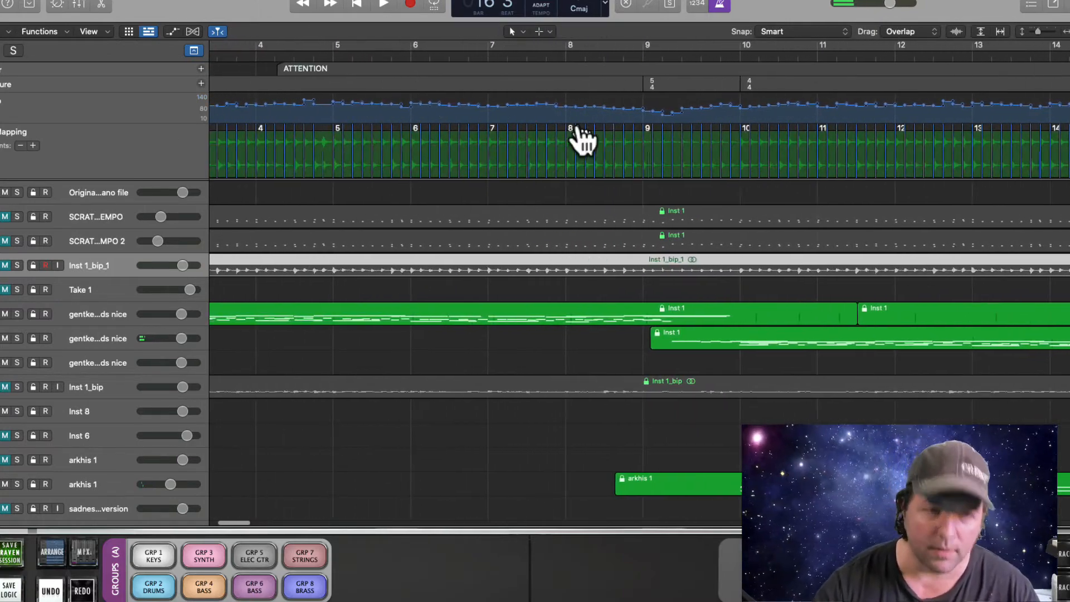
scroll(579, 134, left, 2)
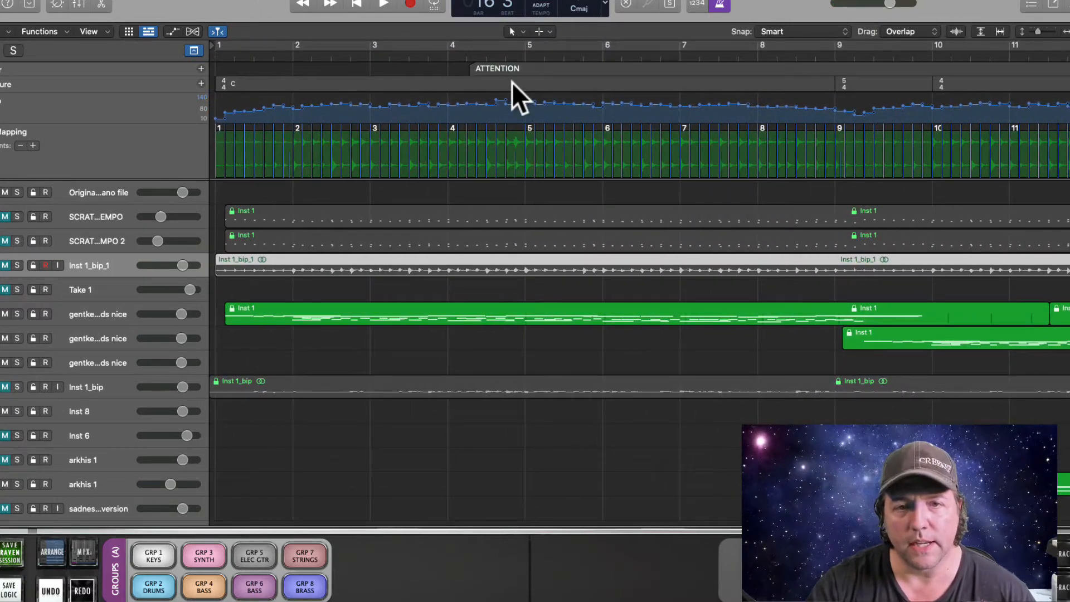
Select the ATTENTION marker and listen to the tempo-mapped passage leading into it, from bar 1 and again from bar 3.
click(501, 71)
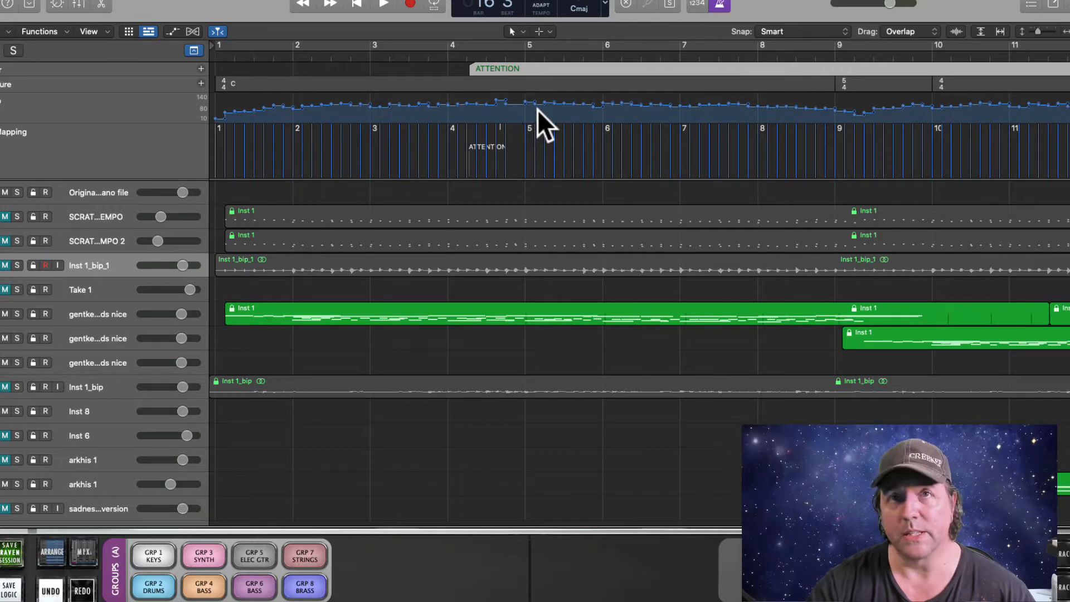
click(229, 54)
key(space)
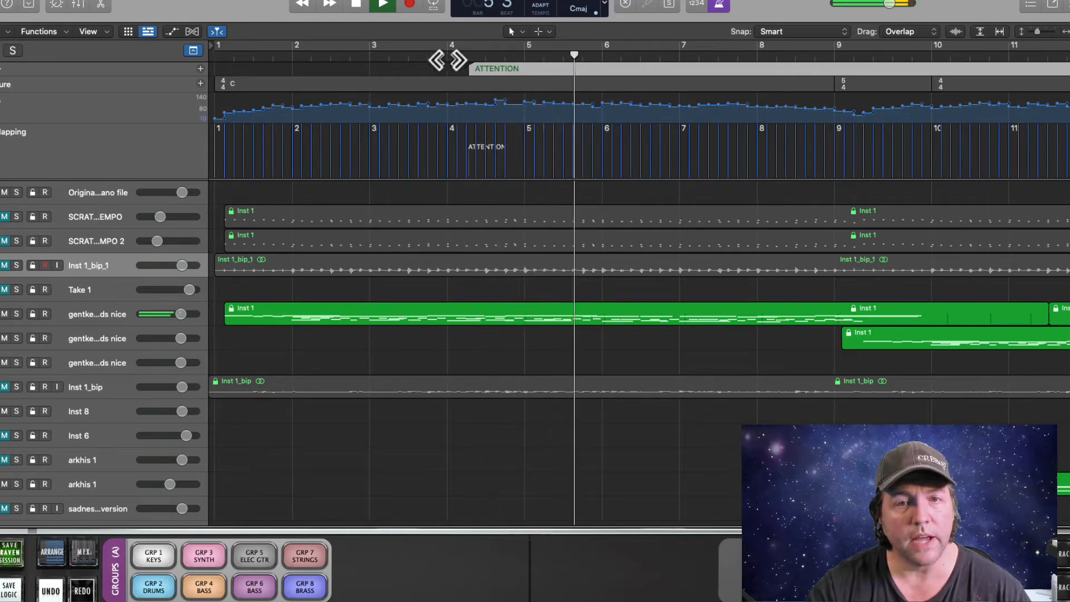
click(409, 55)
key(space)
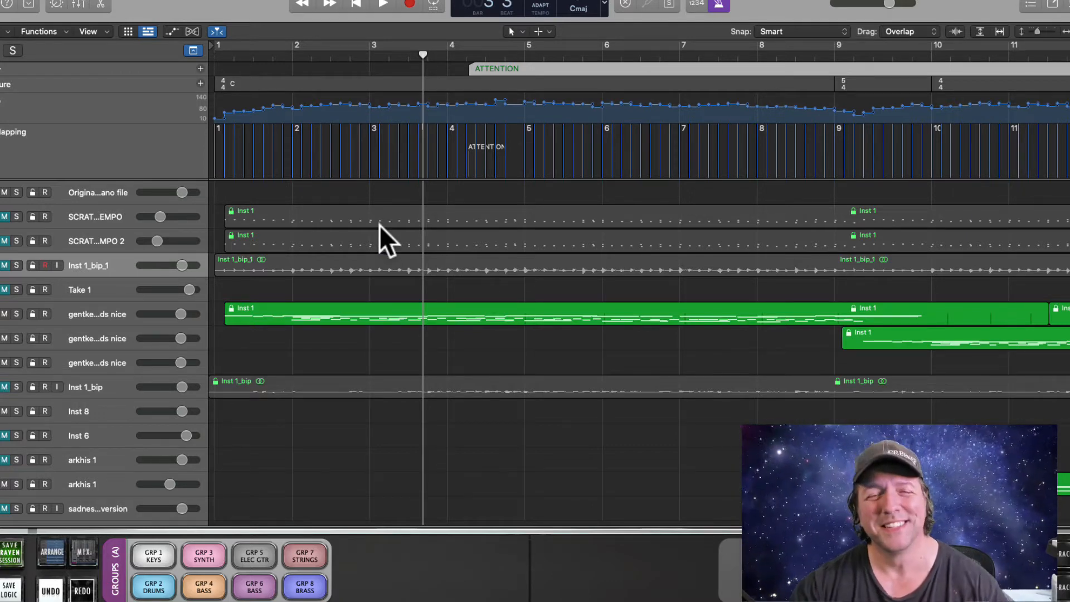
key(space)
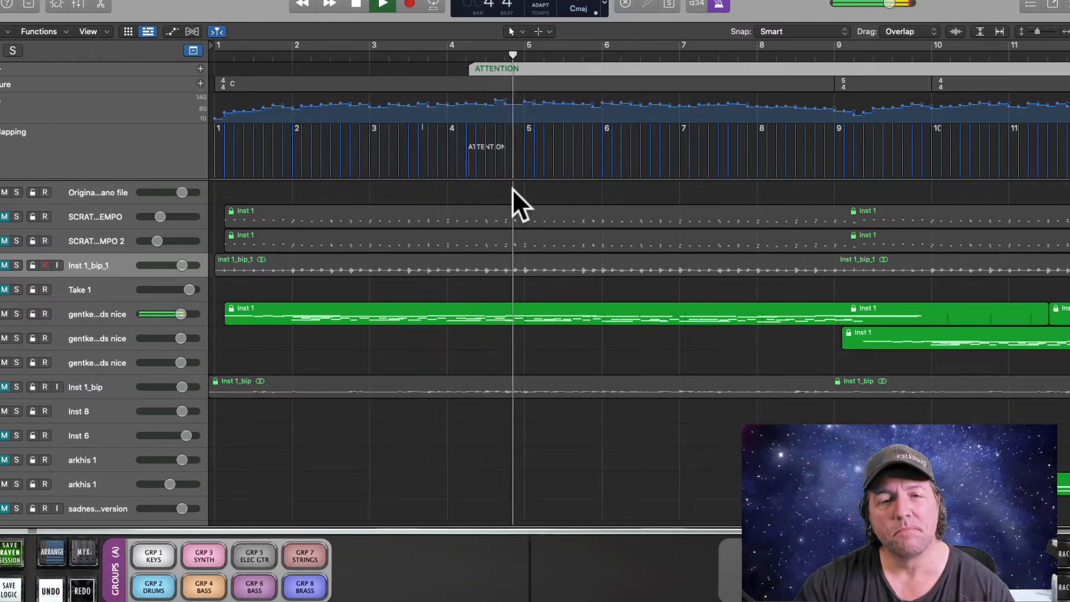
Stop playback and review the tempo curve and beat mapping between bar 1 and the end of the mapped section before bar 17.
key(space)
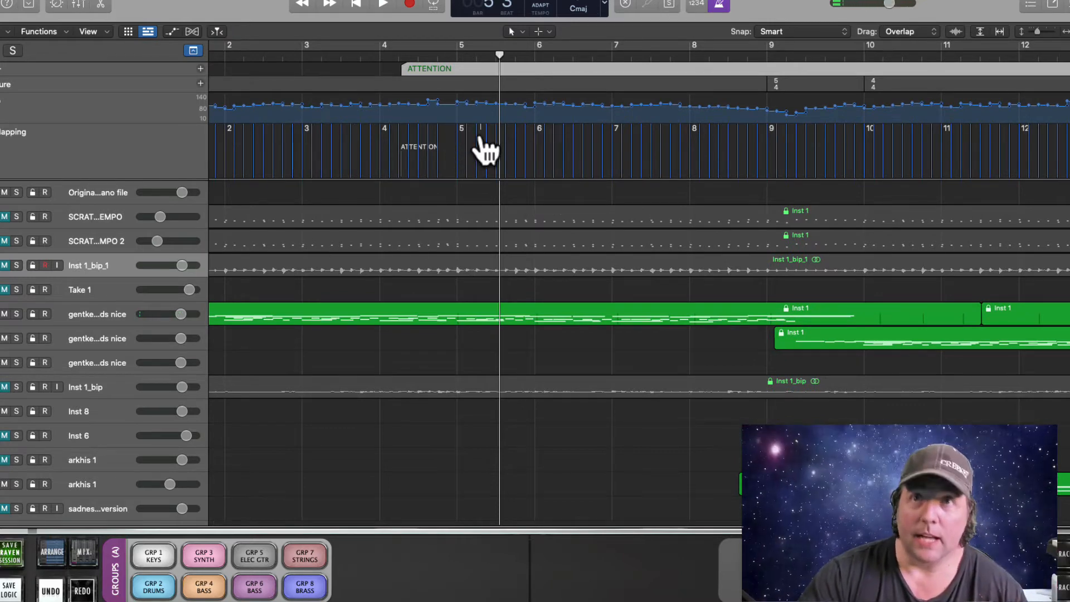
scroll(550, 161, right, 4)
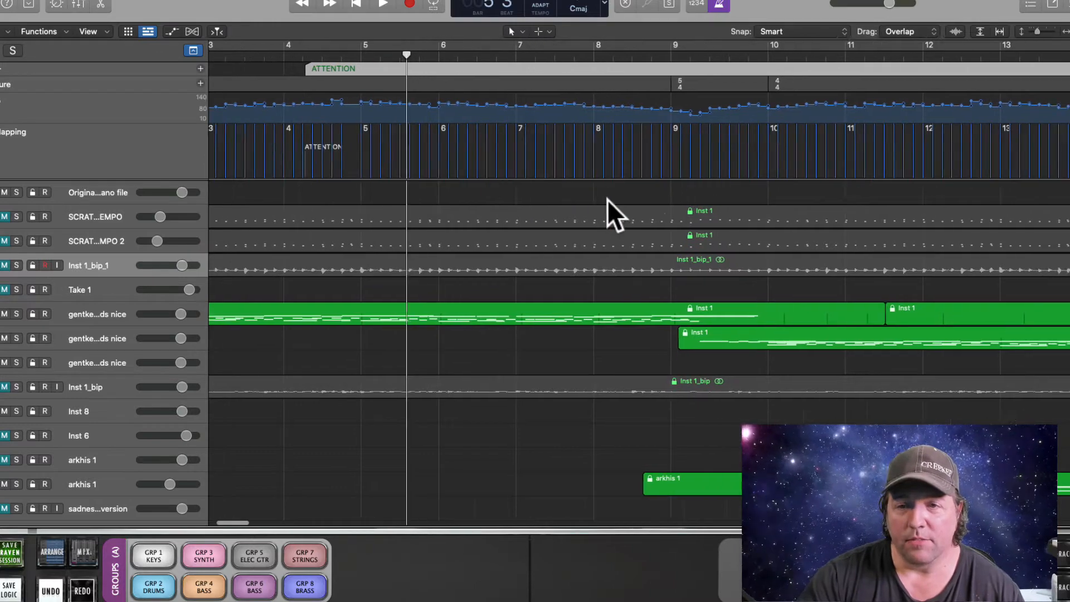
scroll(607, 199, right, 7)
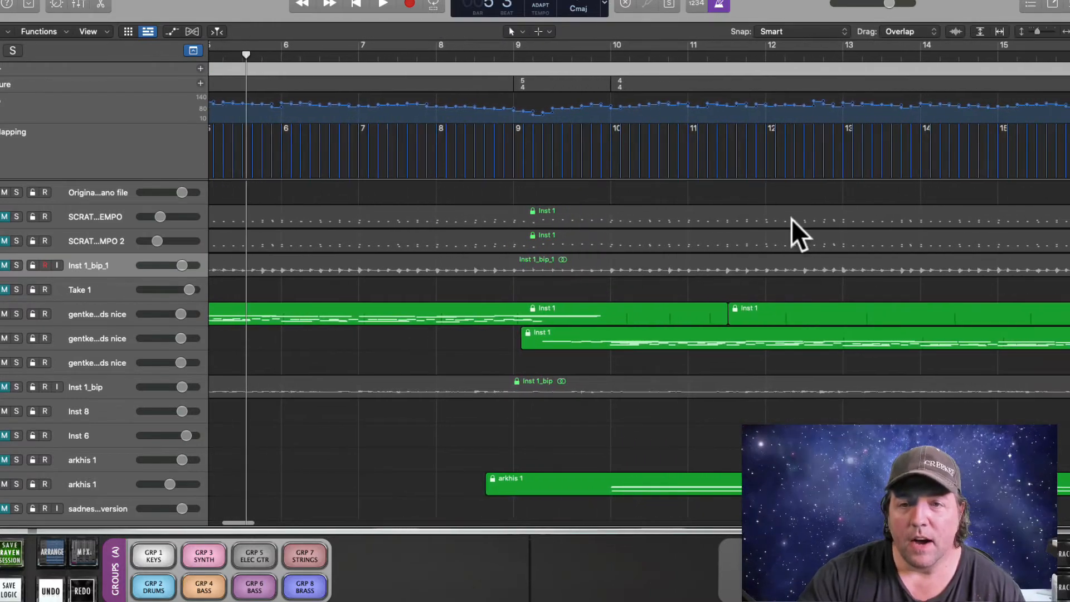
scroll(710, 337, right, 6)
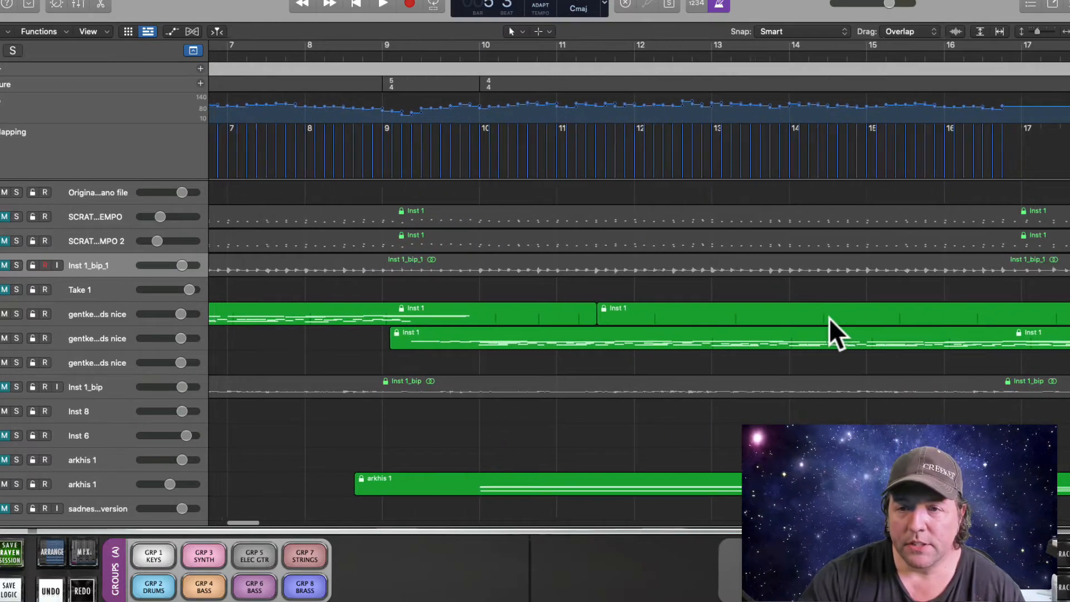
scroll(828, 318, left, 20)
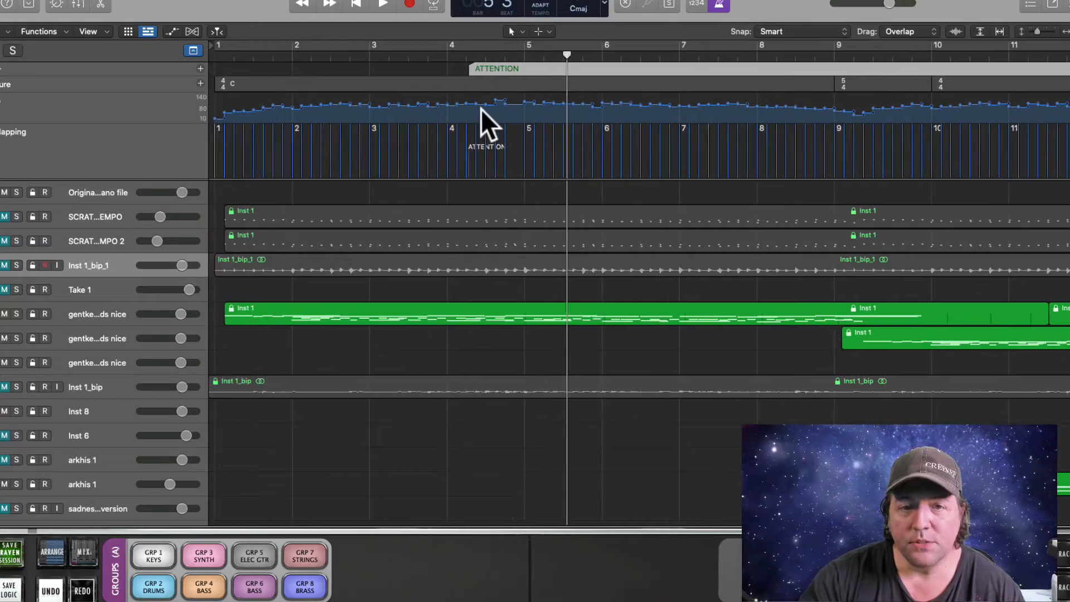
scroll(924, 146, right, 20)
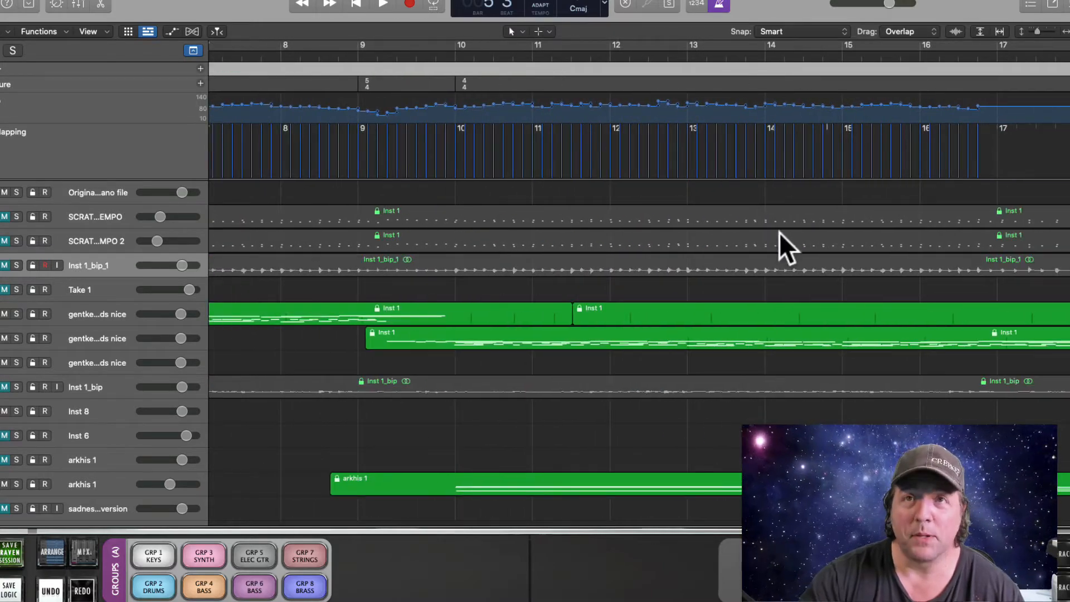
scroll(779, 232, left, 13)
scroll(726, 206, left, 4)
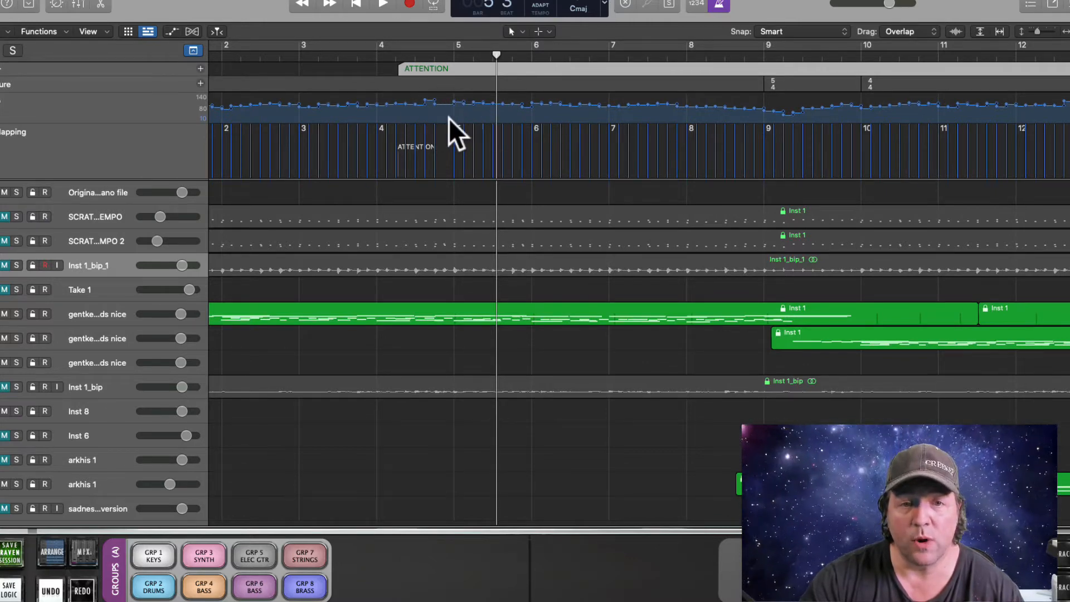
scroll(822, 232, right, 20)
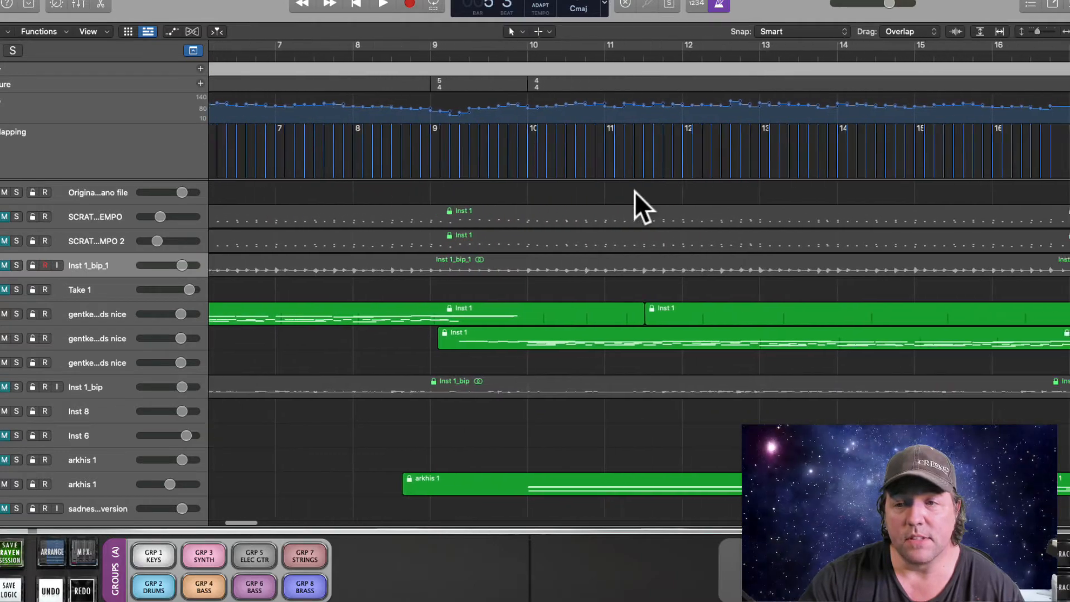
scroll(554, 212, left, 6)
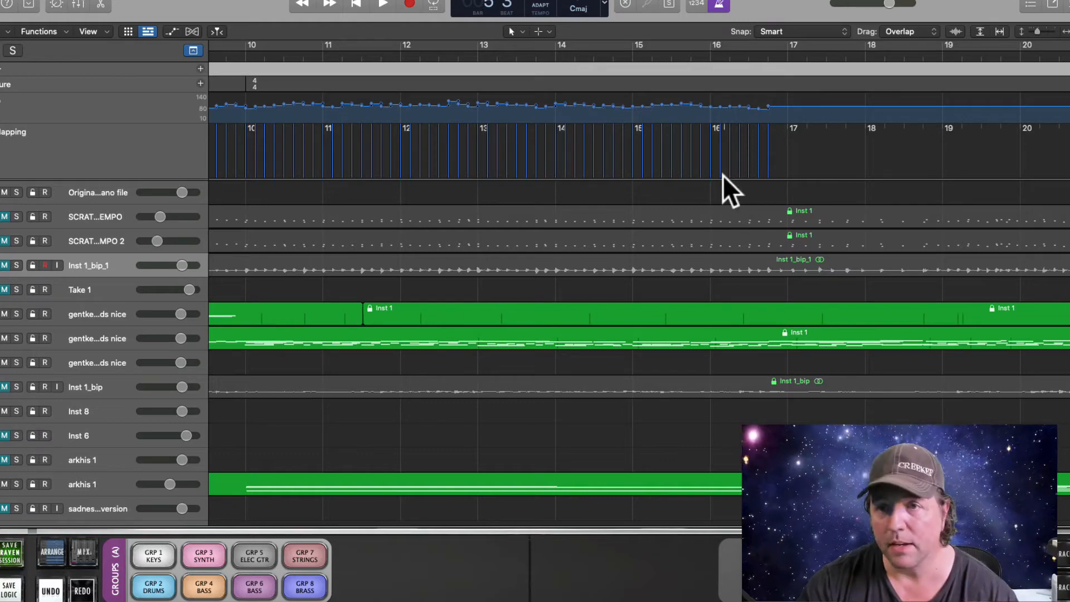
scroll(720, 175, left, 2)
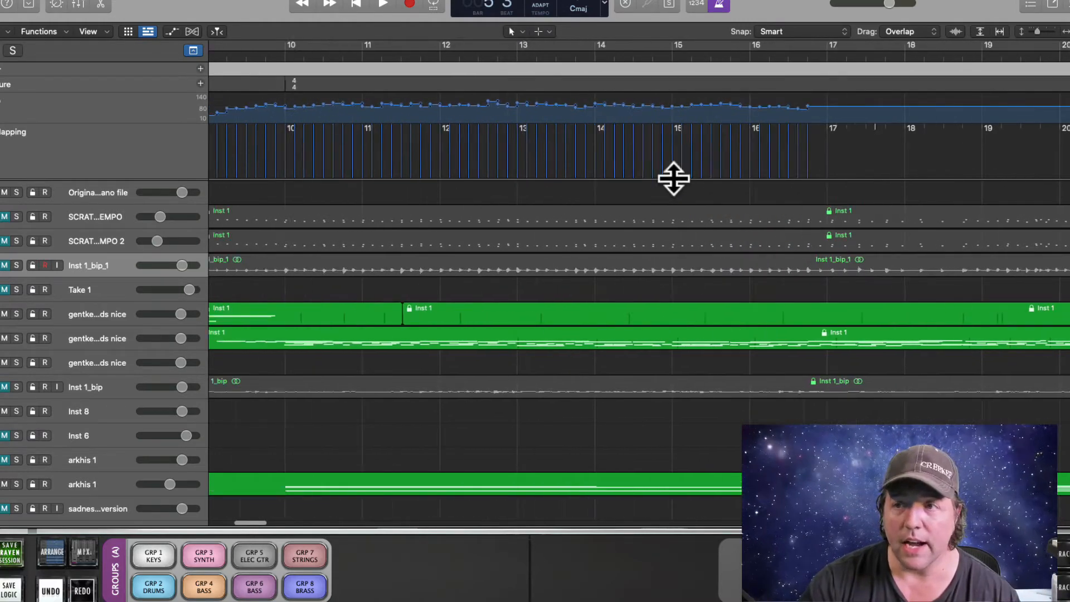
scroll(673, 177, left, 20)
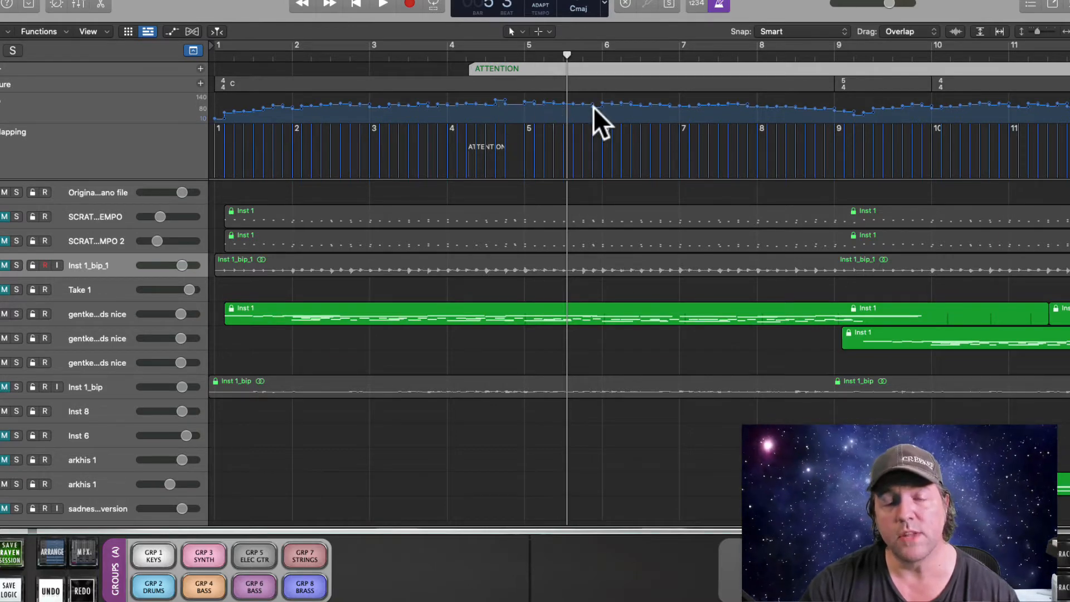
scroll(597, 107, right, 10)
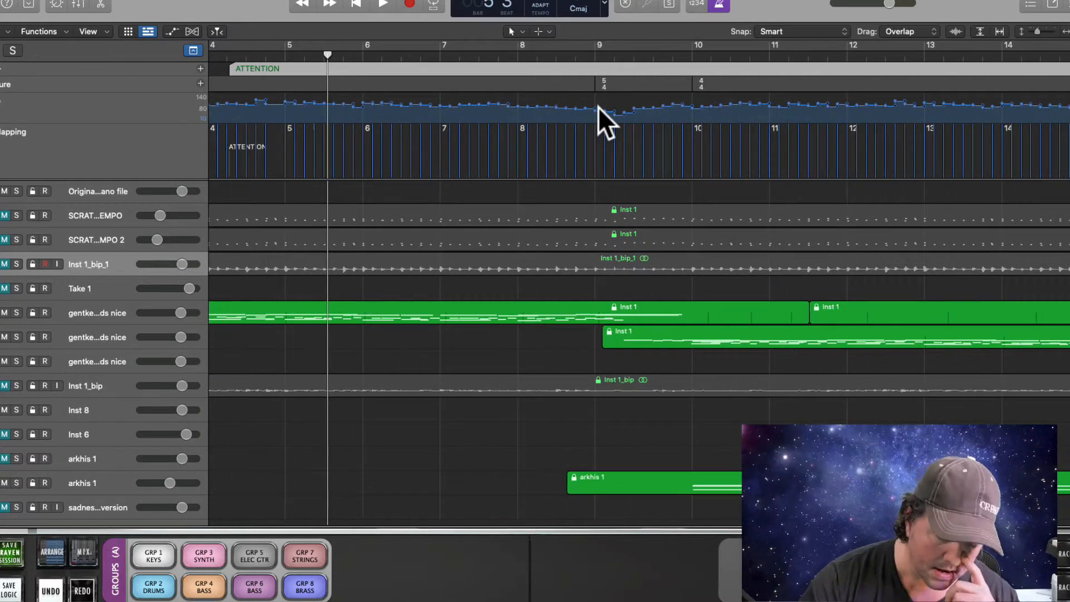
scroll(624, 101, right, 12)
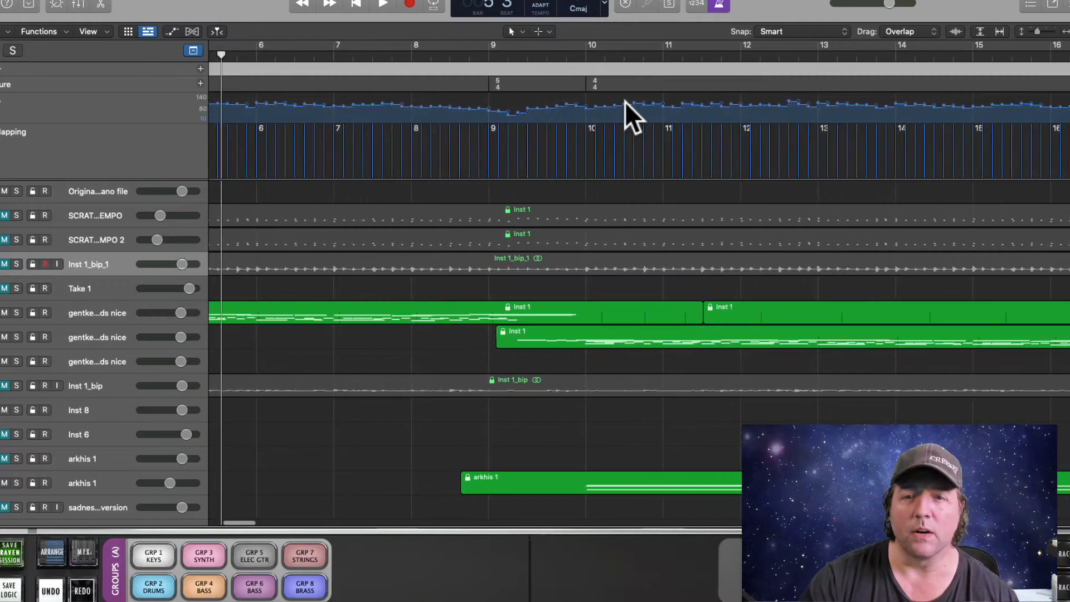
Select the Inst 1_bip_1 audio region to show its transients in close-up in the Beat Mapping track around bar 17.
scroll(624, 101, right, 18)
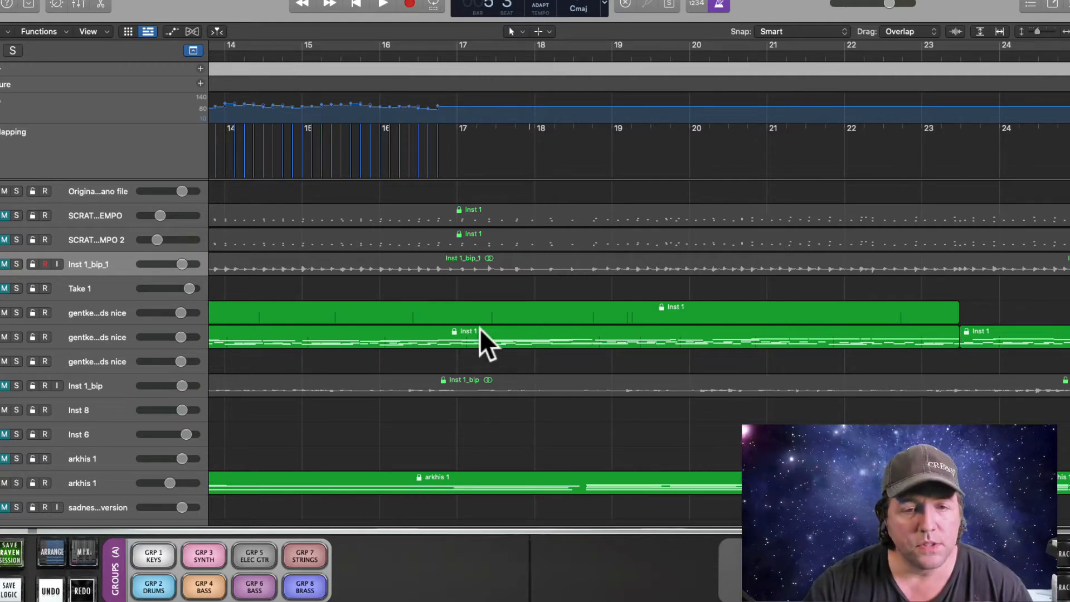
click(479, 264)
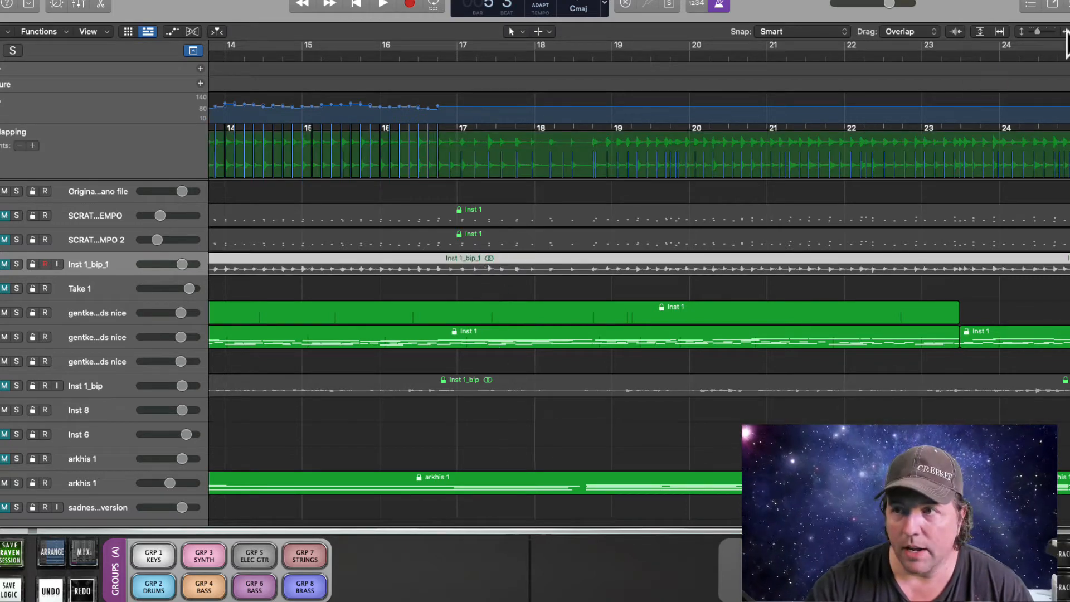
scroll(763, 115, up, 5)
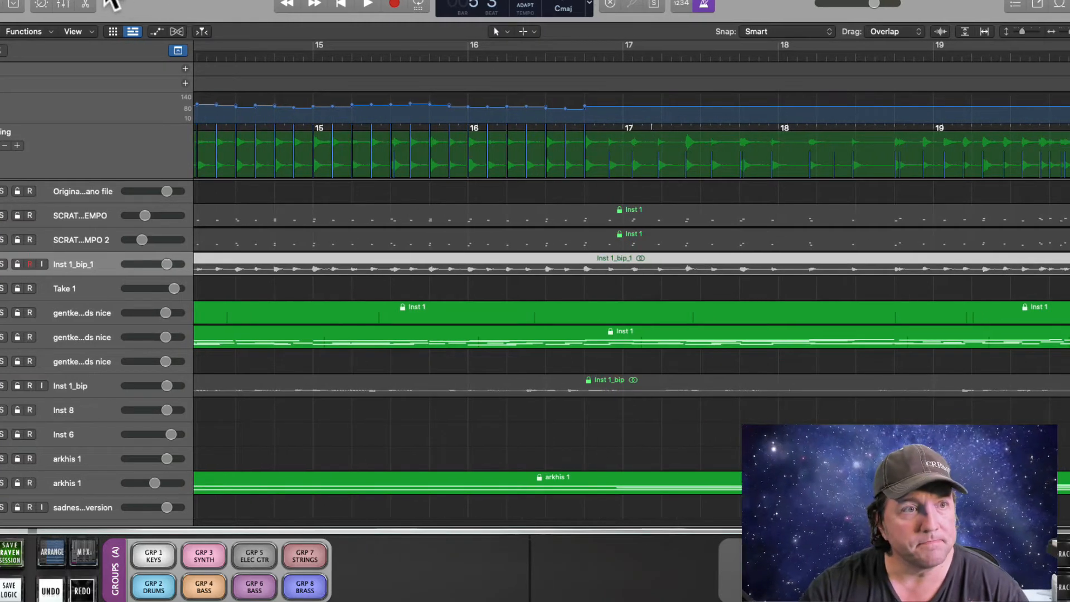
Save the project under the new name "Hope v15_Revert" in the Hope (formerly 'sadness') folder.
click(35, 1)
click(54, 66)
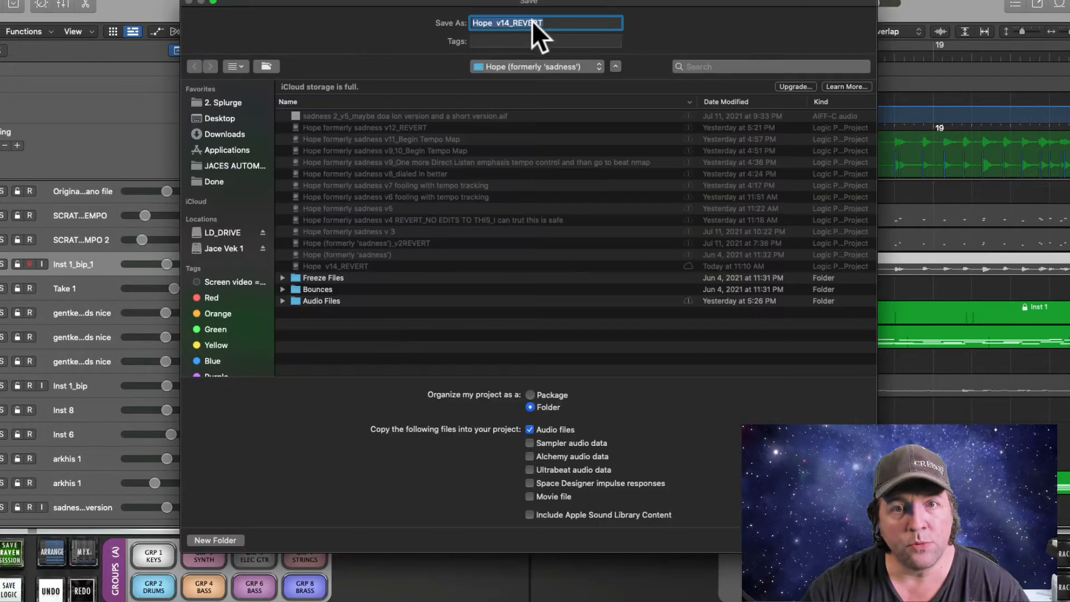
click(510, 23)
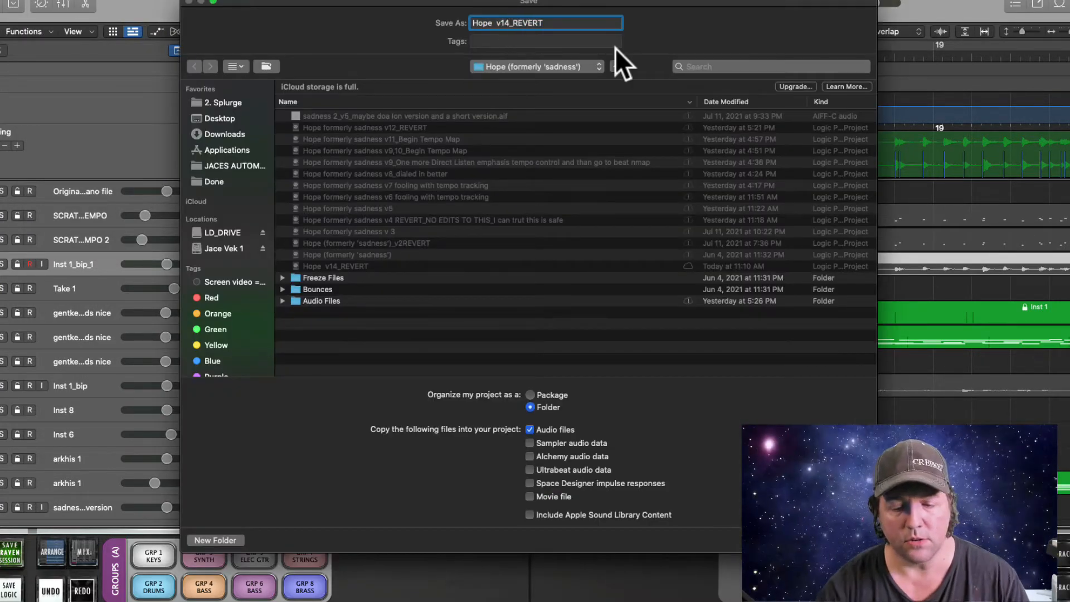
key(BackSpace)
text(5)
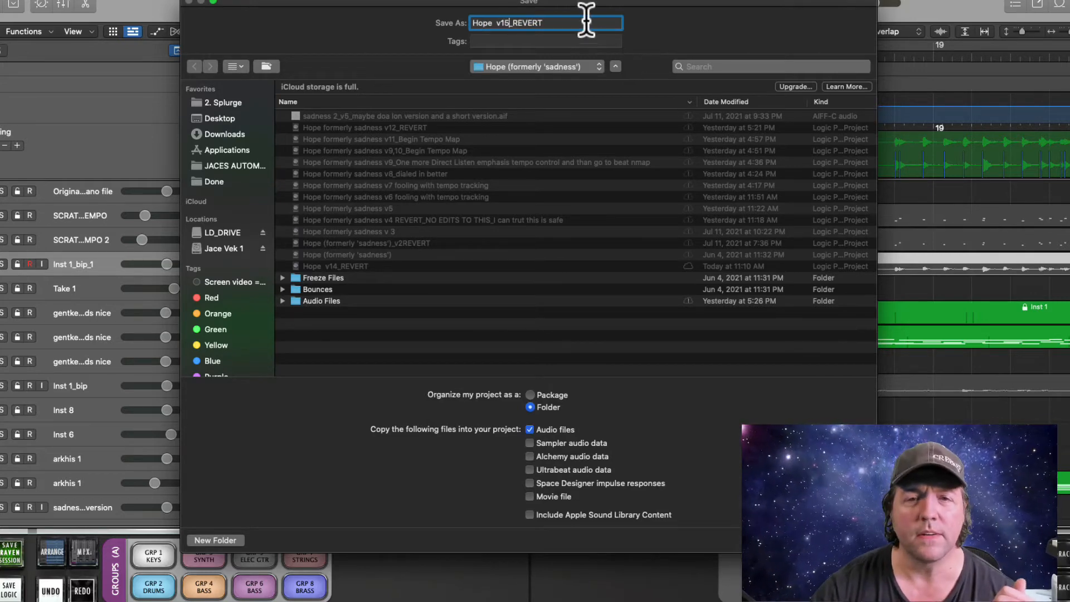
drag(547, 23, 516, 21)
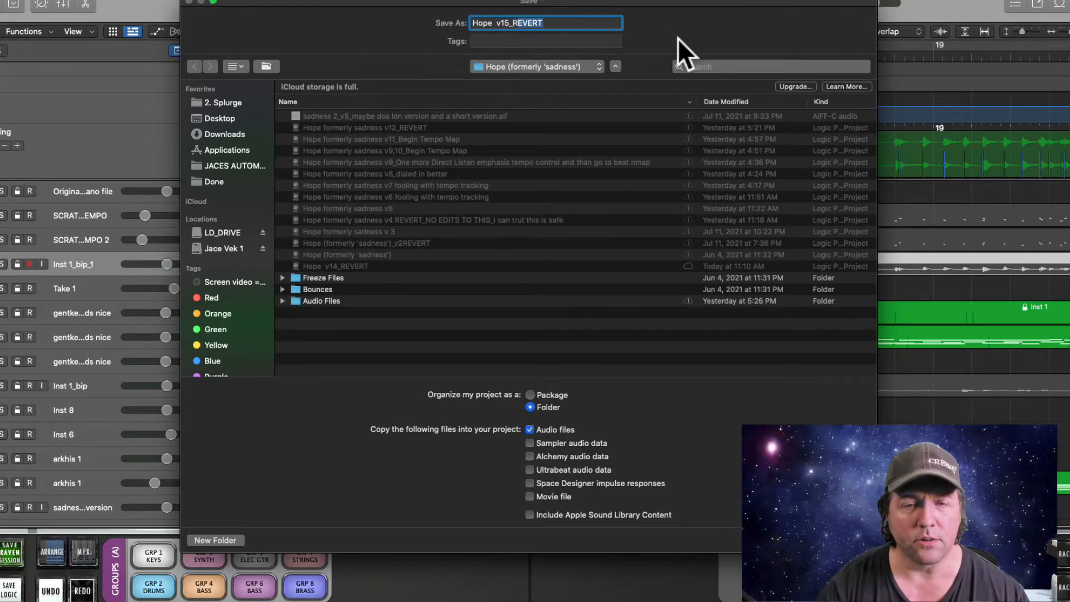
key(BackSpace)
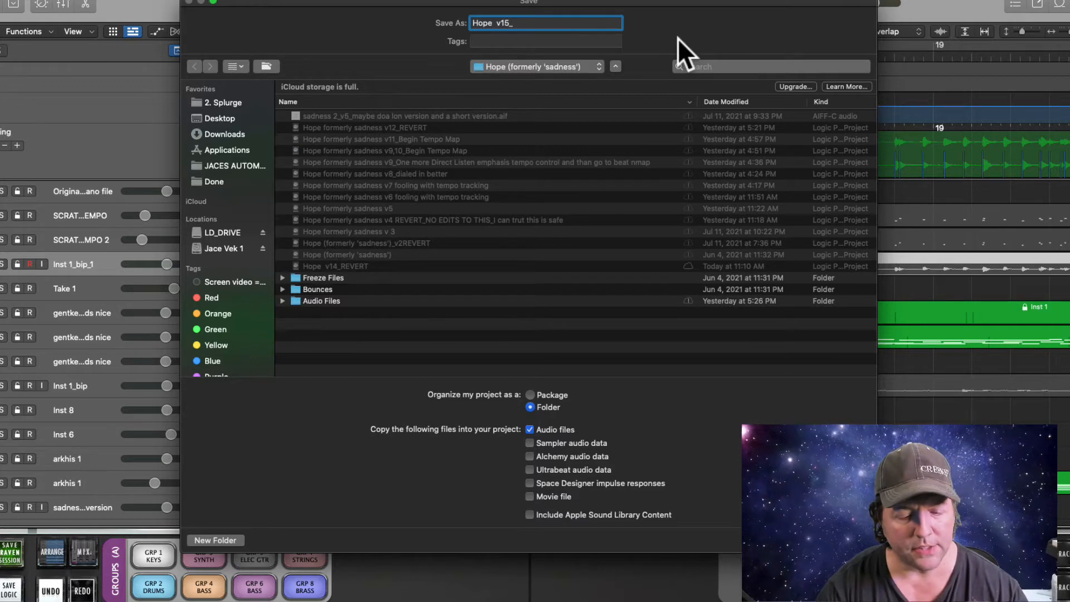
text(Revert)
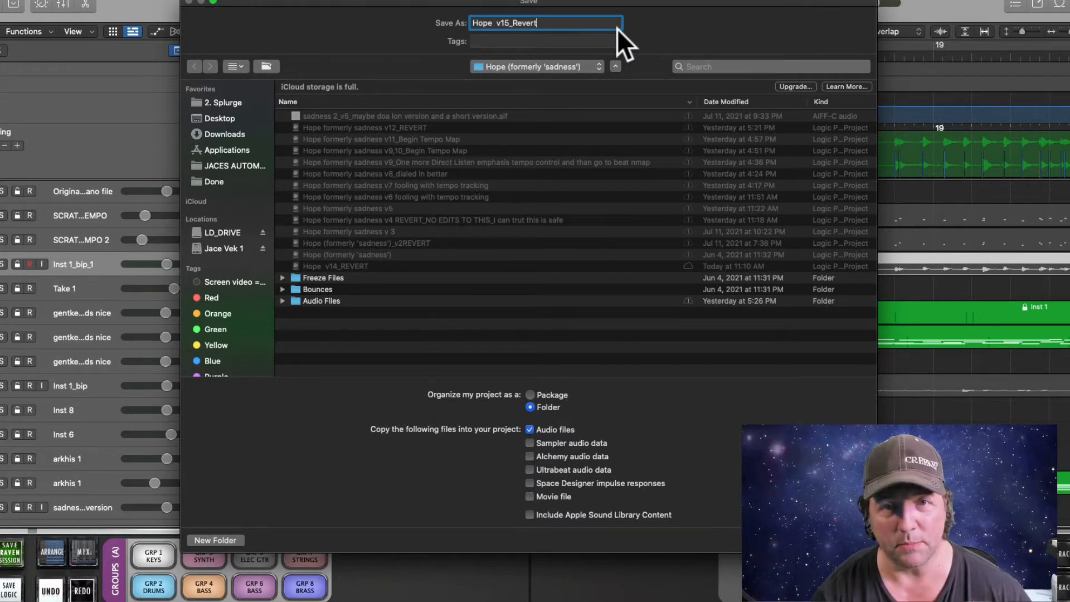
key(Return)
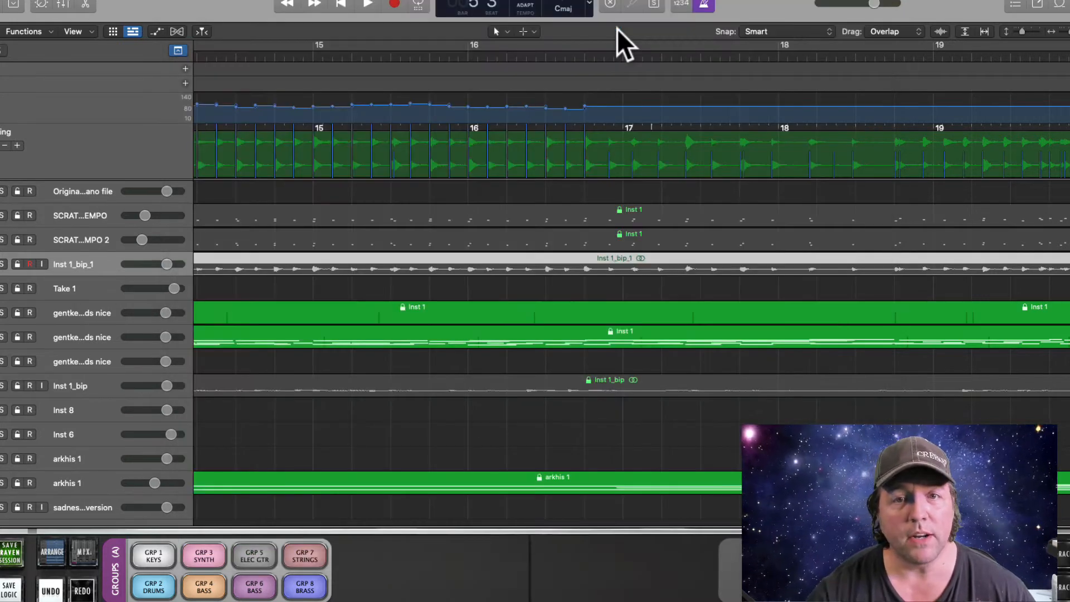
Save the project again as "Hope v16_tempo tracking one third done".
click(37, 0)
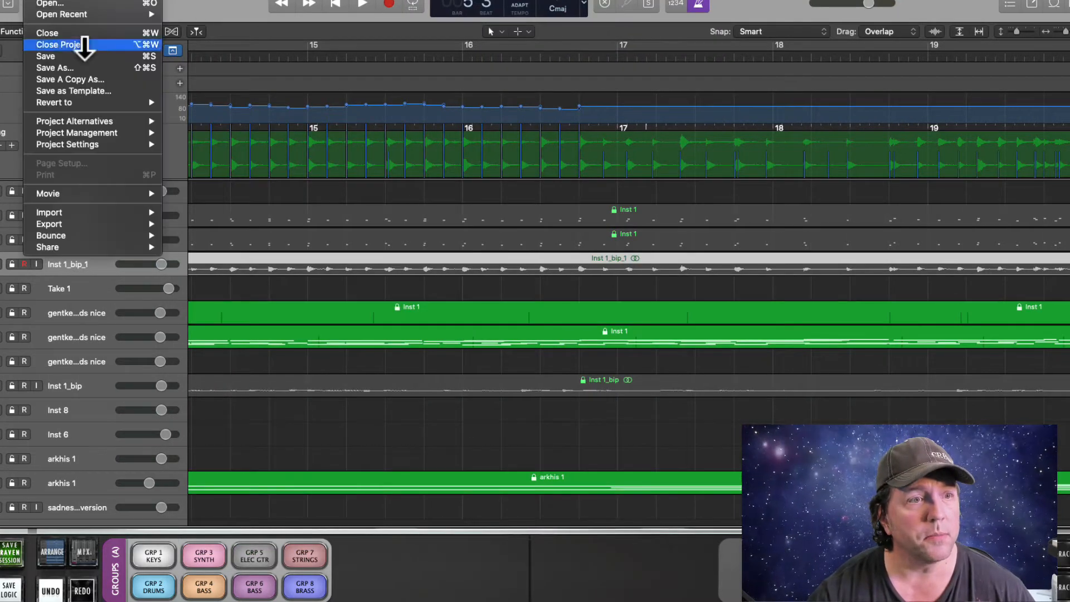
click(89, 66)
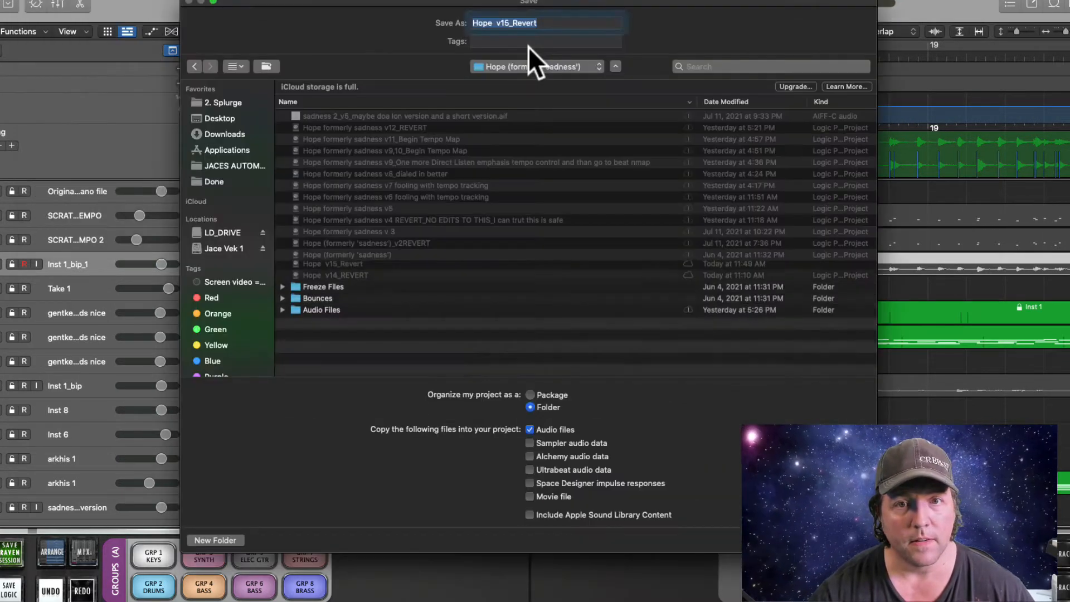
click(509, 23)
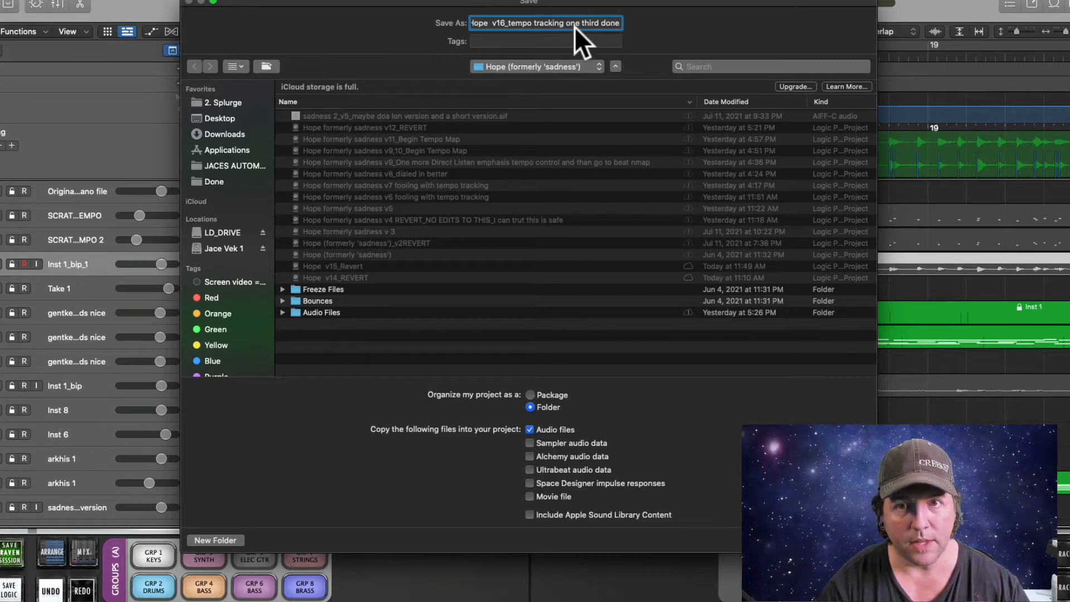
key(Return)
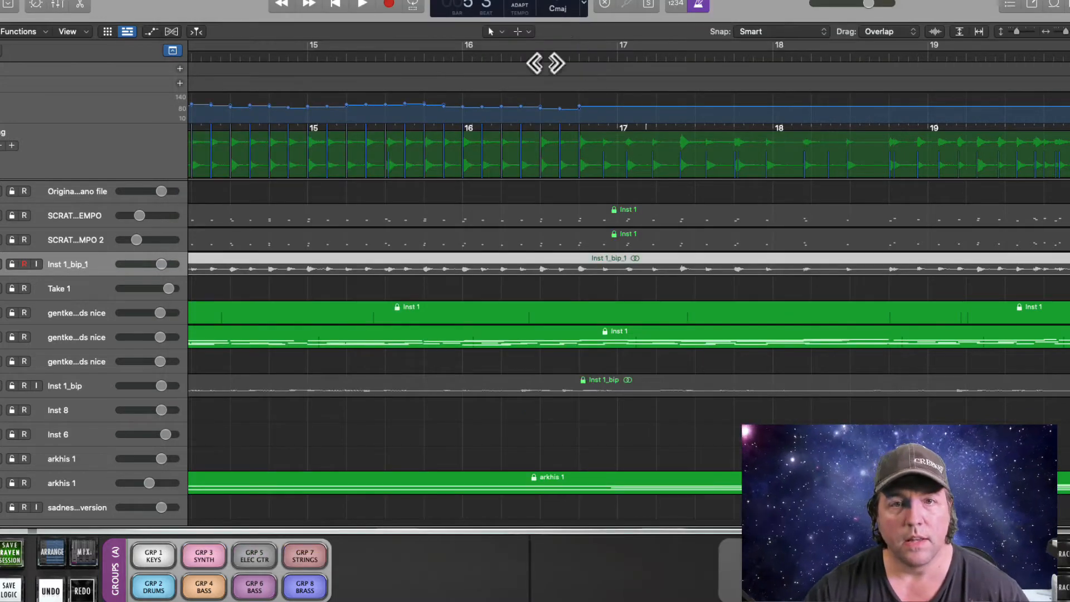
Listen from bar 15 to just past bar 17 to hear where the tempo mapping has to continue.
drag(191, 10, 215, 8)
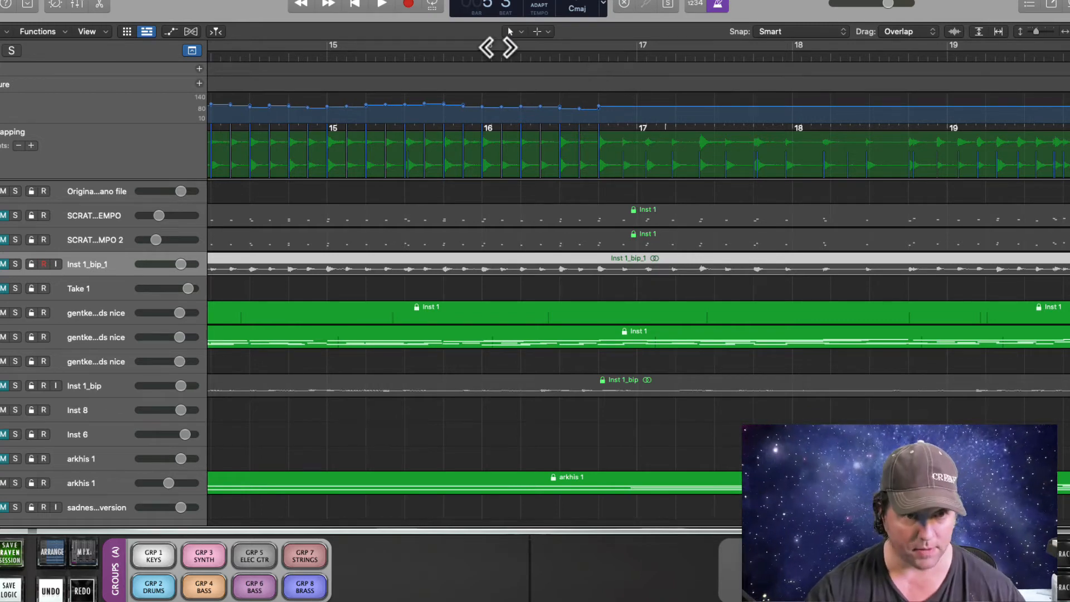
click(405, 56)
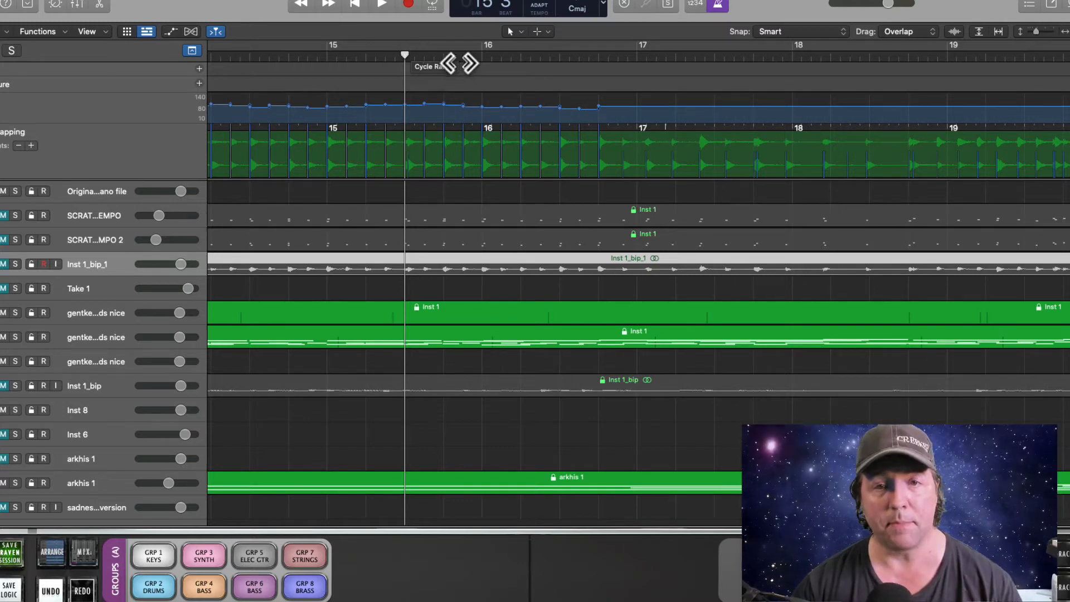
click(482, 54)
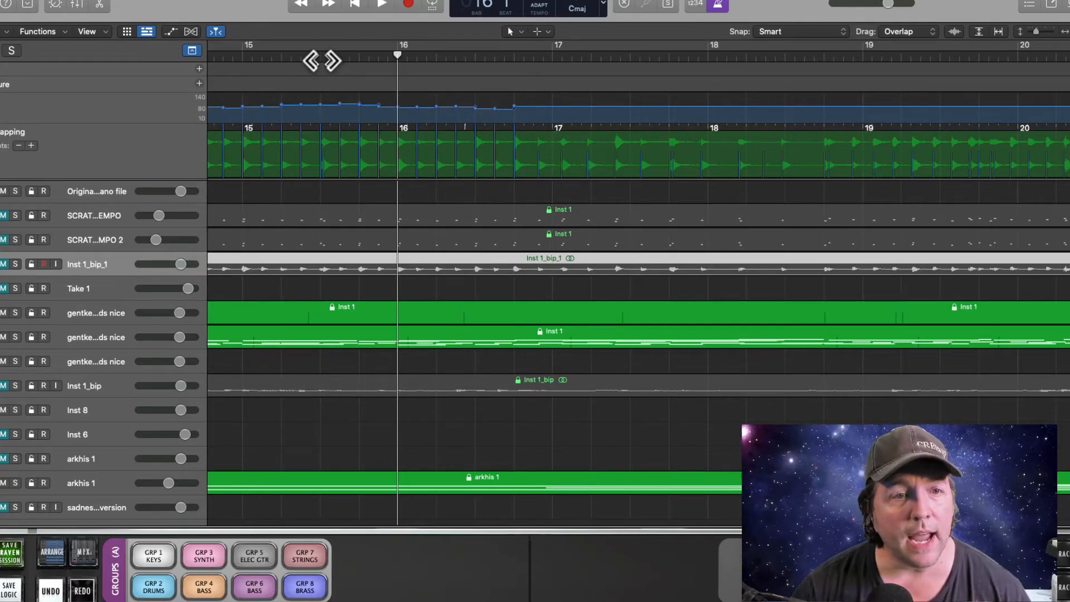
click(240, 54)
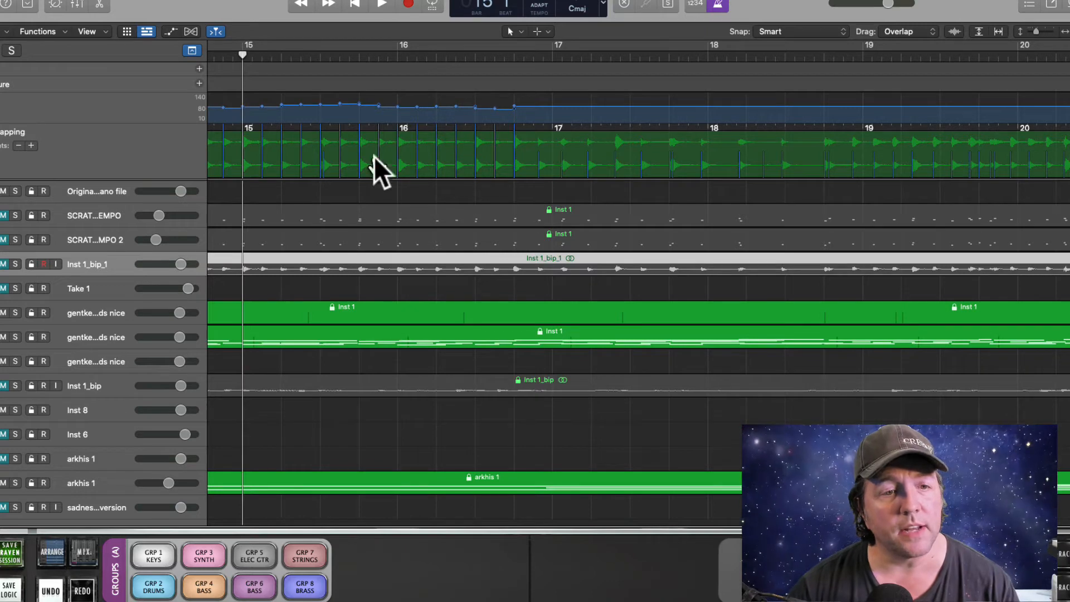
key(space)
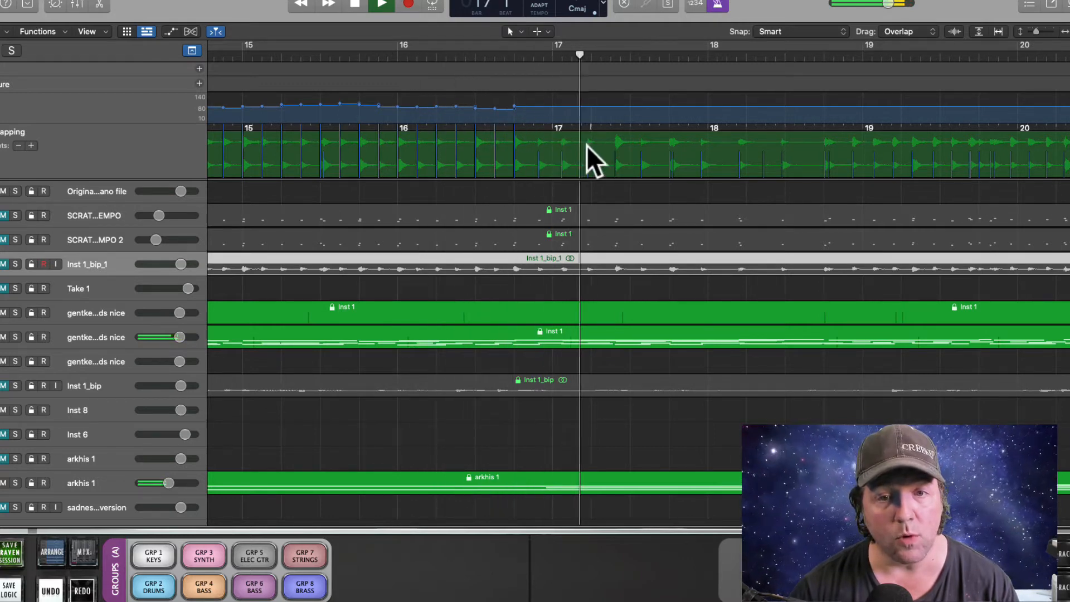
key(space)
Replay the approach to bar 17, beat-map the bar 17 downbeat to its piano transient, and check it by playing from bar 16.
double_click(358, 58)
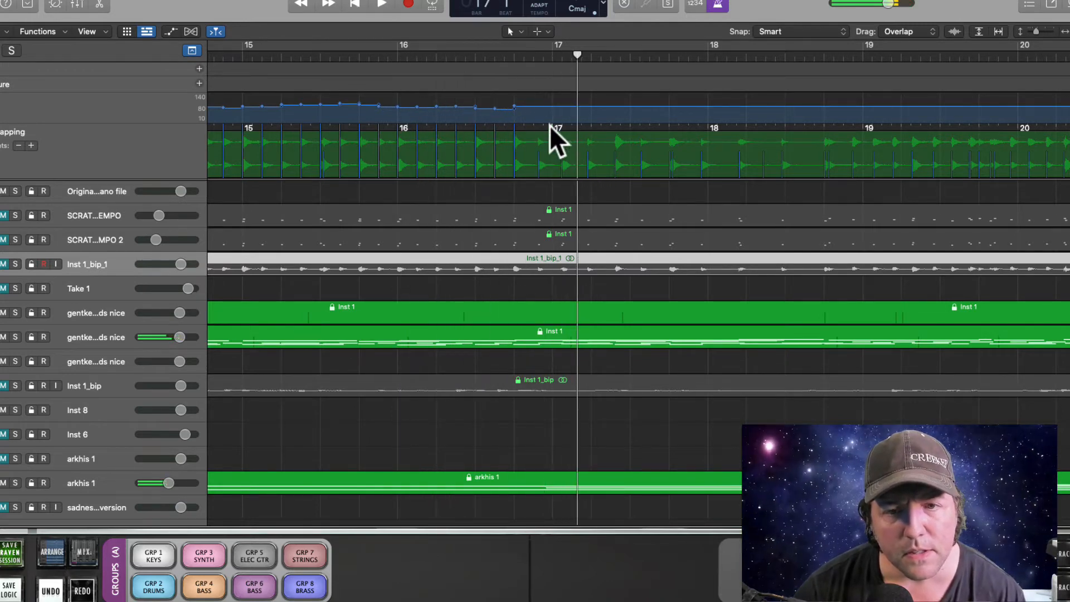
mouse_move(553, 124)
mouse_down()
mouse_move(563, 146)
mouse_move(554, 139)
mouse_up()
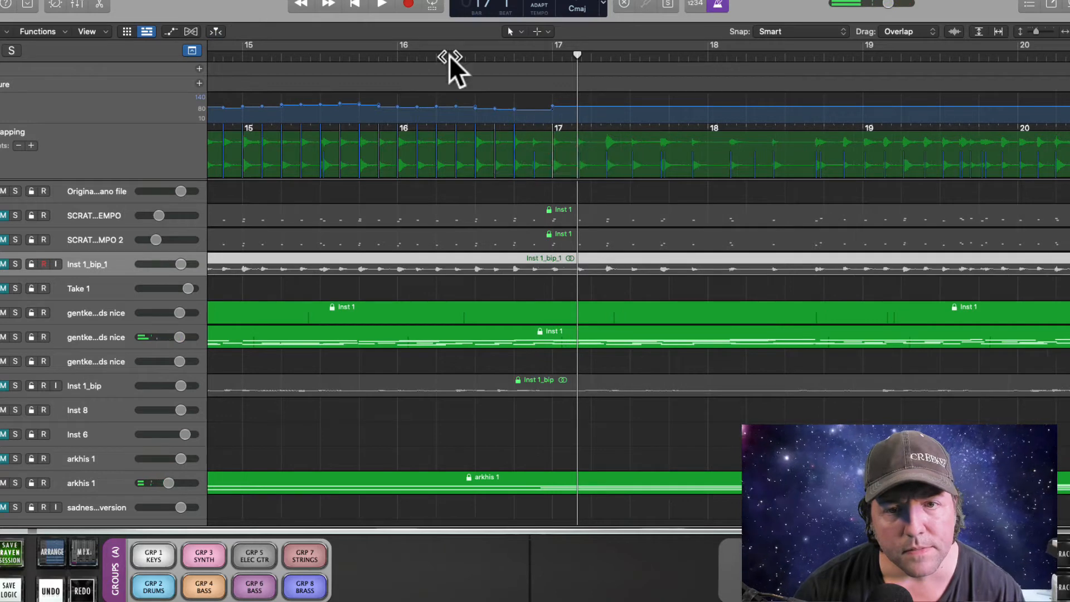
double_click(407, 56)
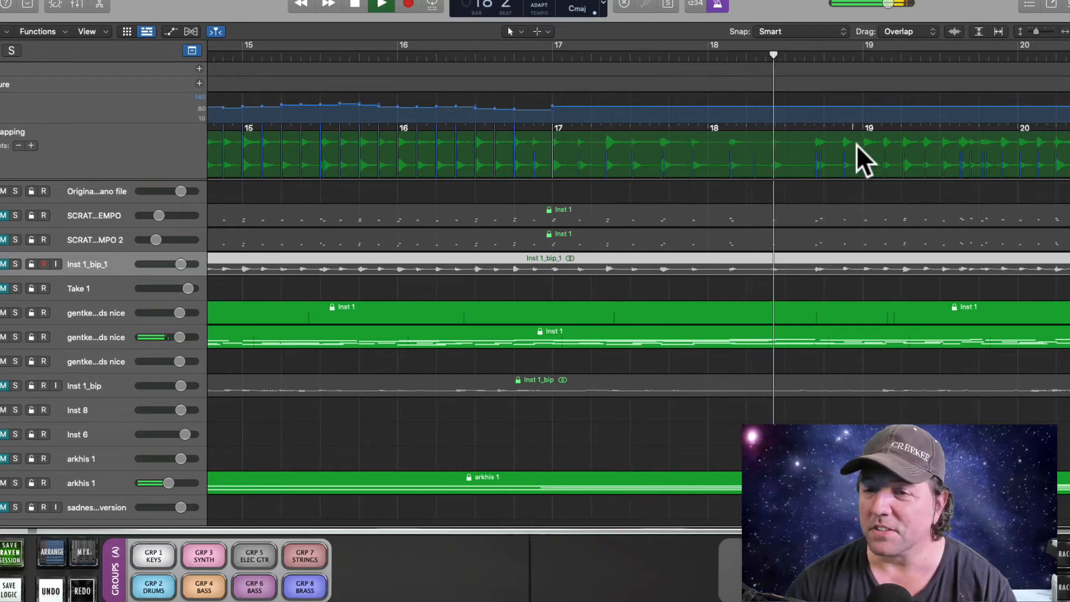
Lower the tempo slightly from bar 17 onward and reselect the Inst 1_bip_1 region as the beat-mapping source.
key(space)
click(516, 59)
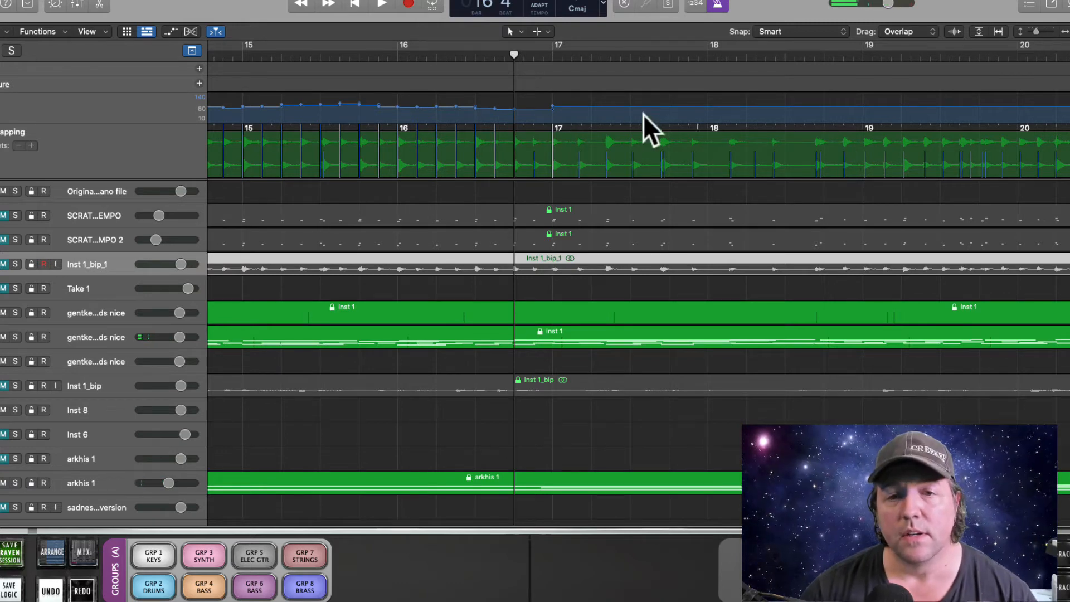
drag(687, 106, 690, 120)
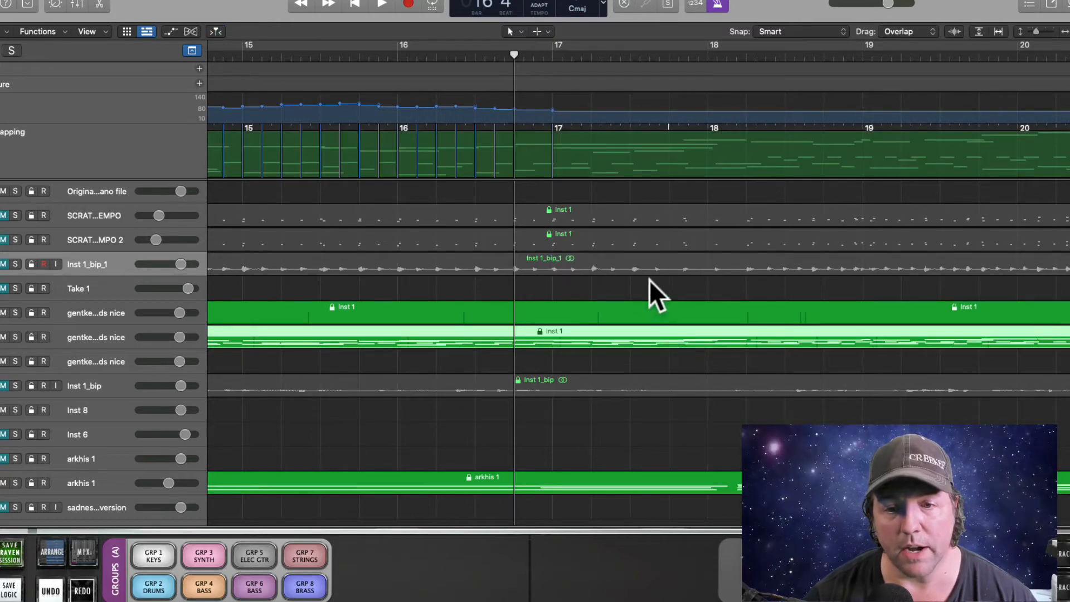
click(649, 264)
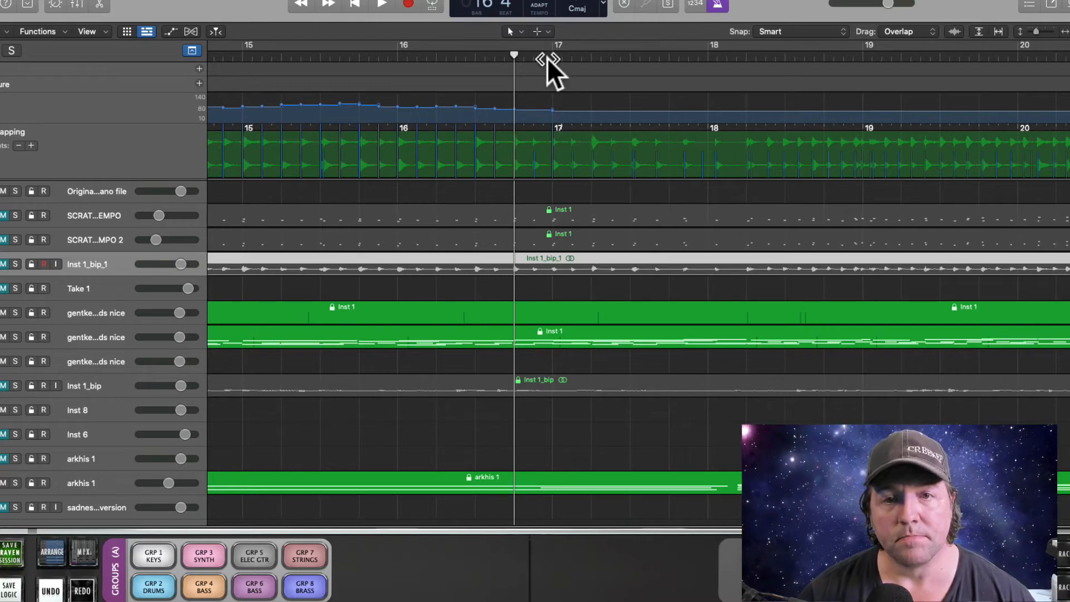
Listen from just before bar 17, then beat-map beats 2, 3 and 4 of bar 17 to their piano transients.
key(space)
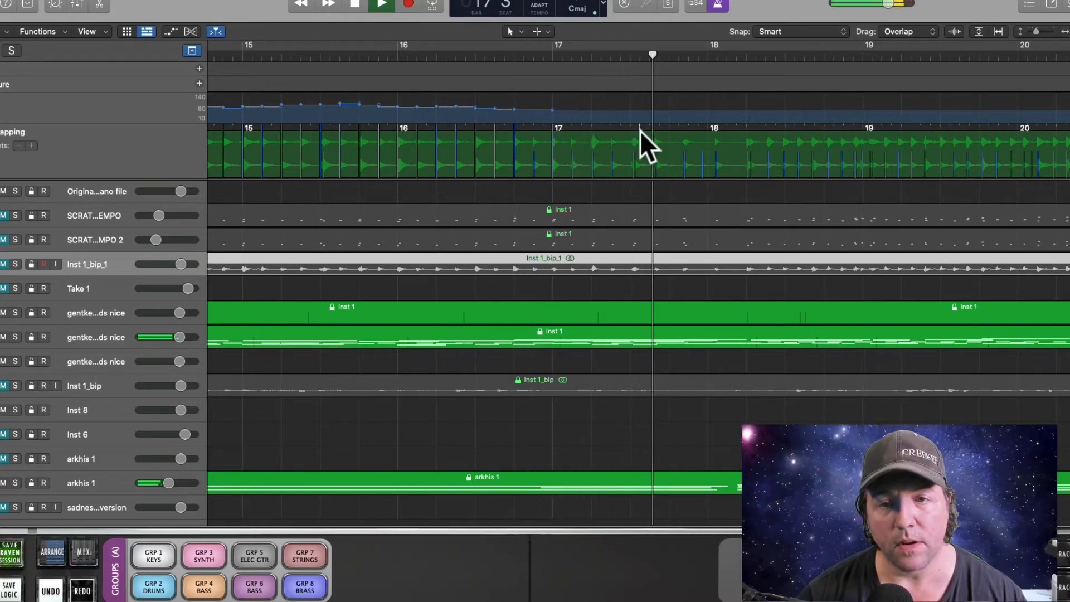
key(space)
mouse_move(593, 128)
mouse_down()
mouse_move(607, 144)
mouse_move(678, 137)
mouse_move(681, 148)
mouse_move(670, 146)
mouse_up()
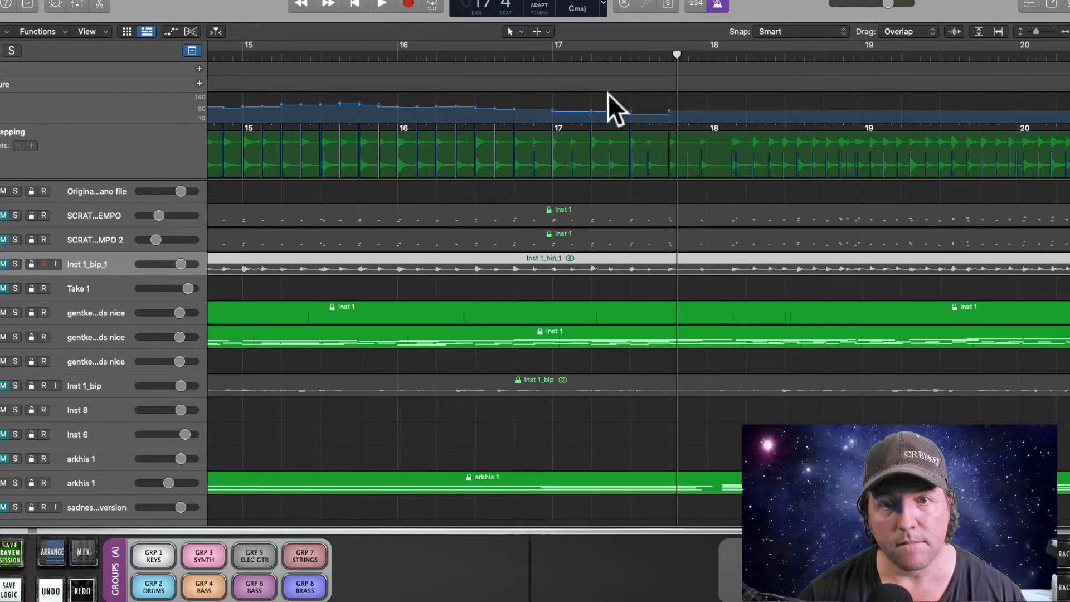
Replay bar 17 into bar 18 and beat-map the bar 18 downbeat to its piano transient.
double_click(527, 52)
scroll(733, 107, right, 5)
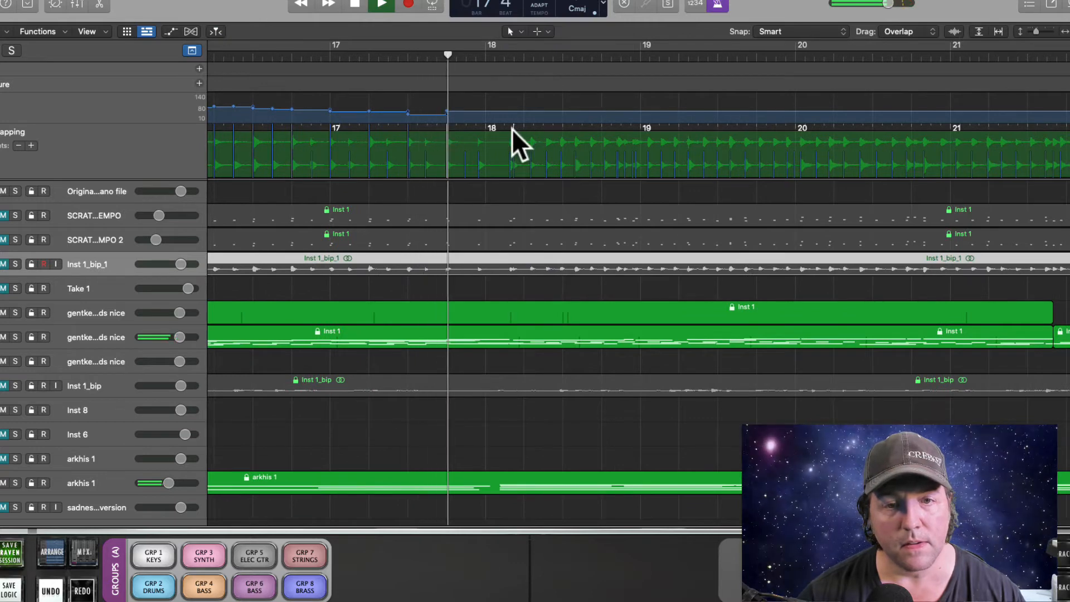
key(space)
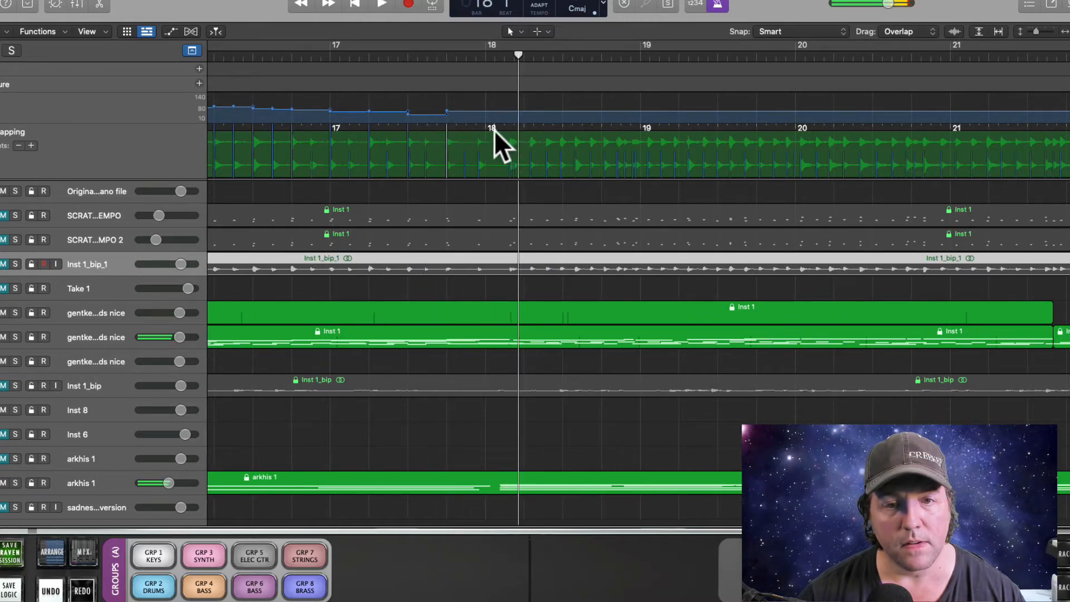
drag(502, 137, 512, 139)
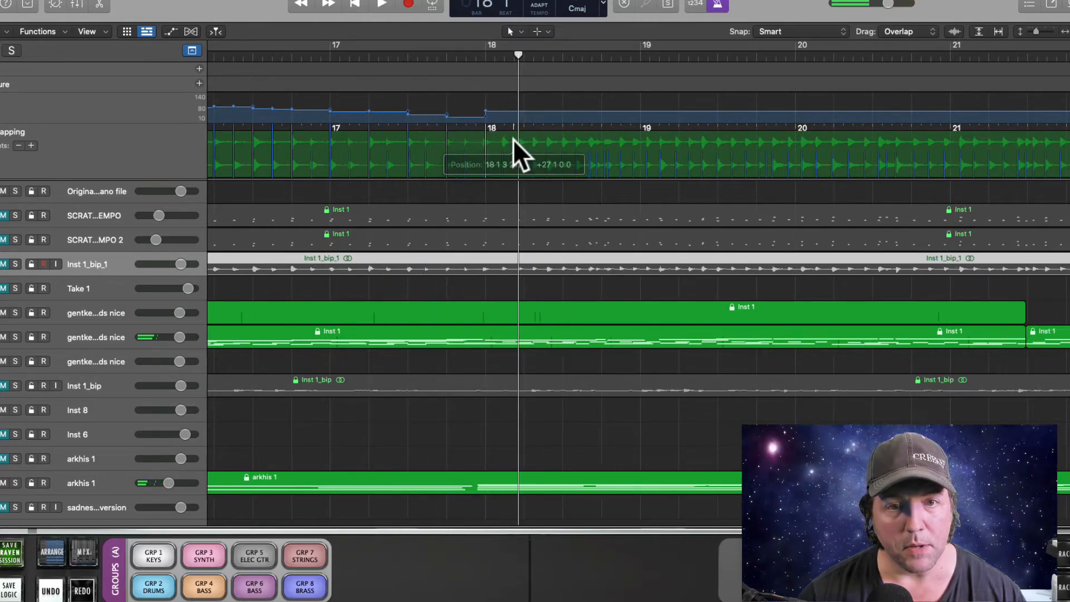
Check the mapping by playing from bar 17, raise the tempo from bar 18 onward, and reselect the Inst 1_bip_1 region.
click(325, 58)
key(space)
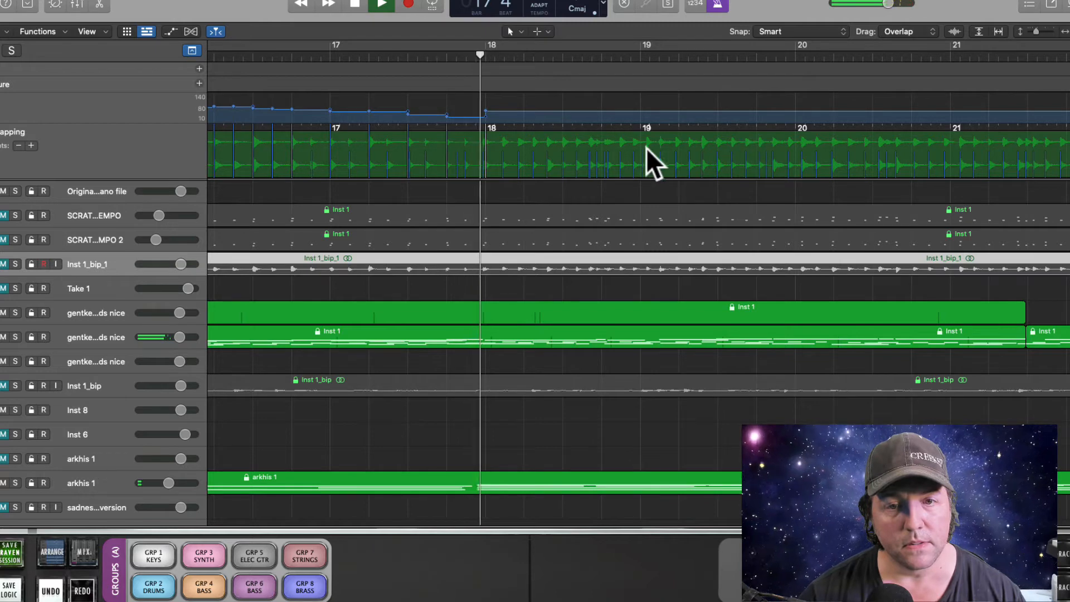
key(space)
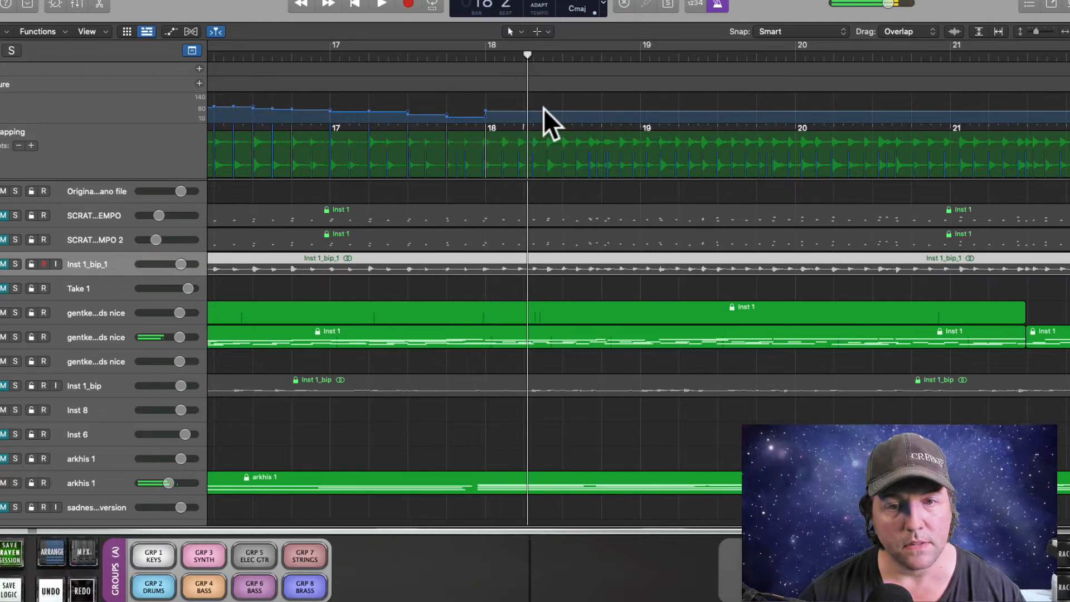
drag(544, 109, 546, 98)
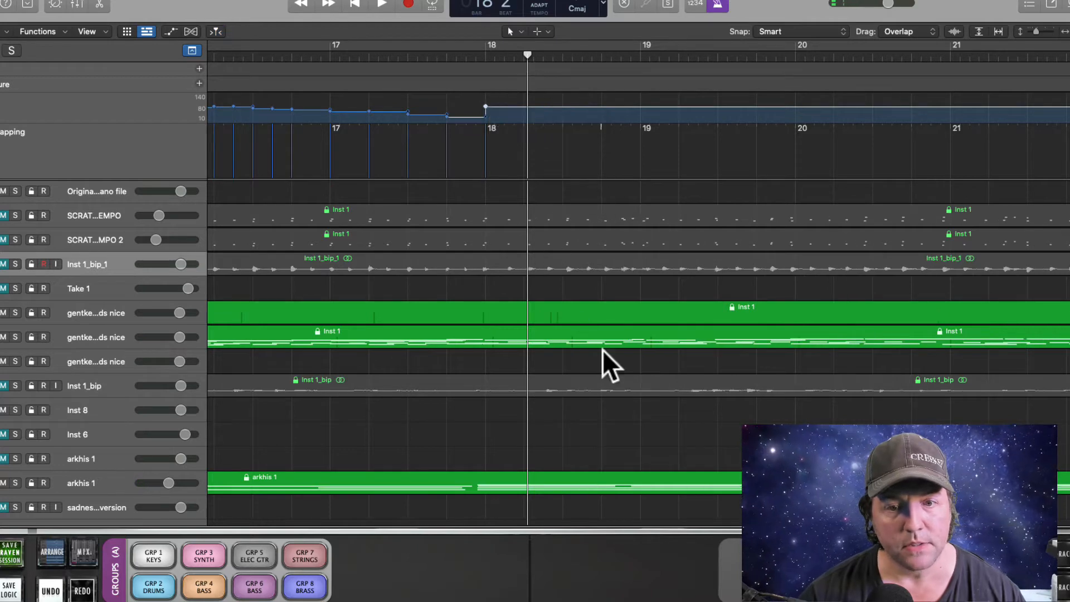
click(590, 383)
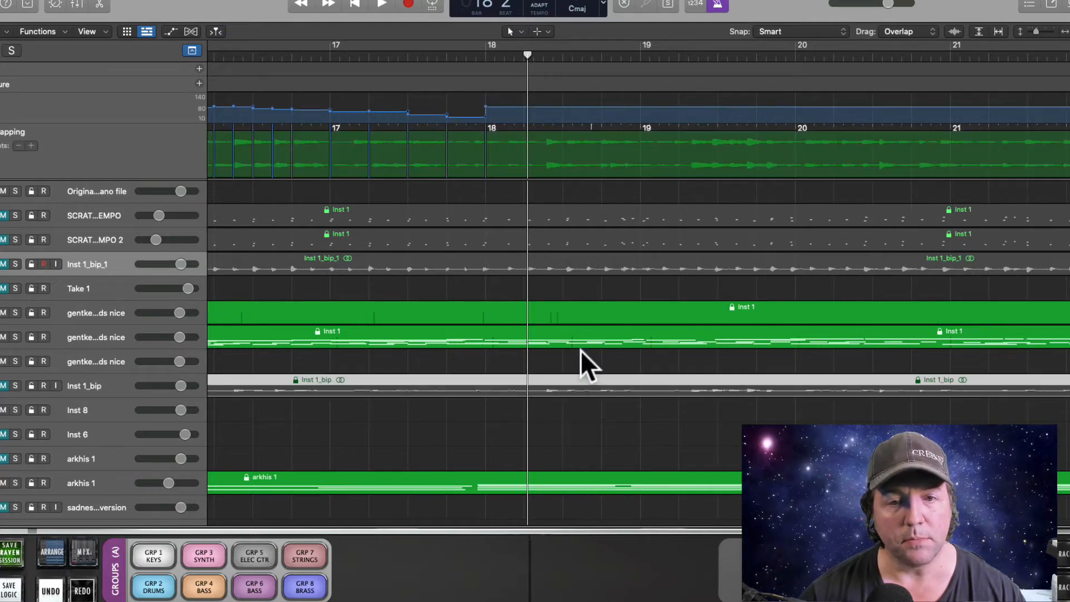
click(558, 269)
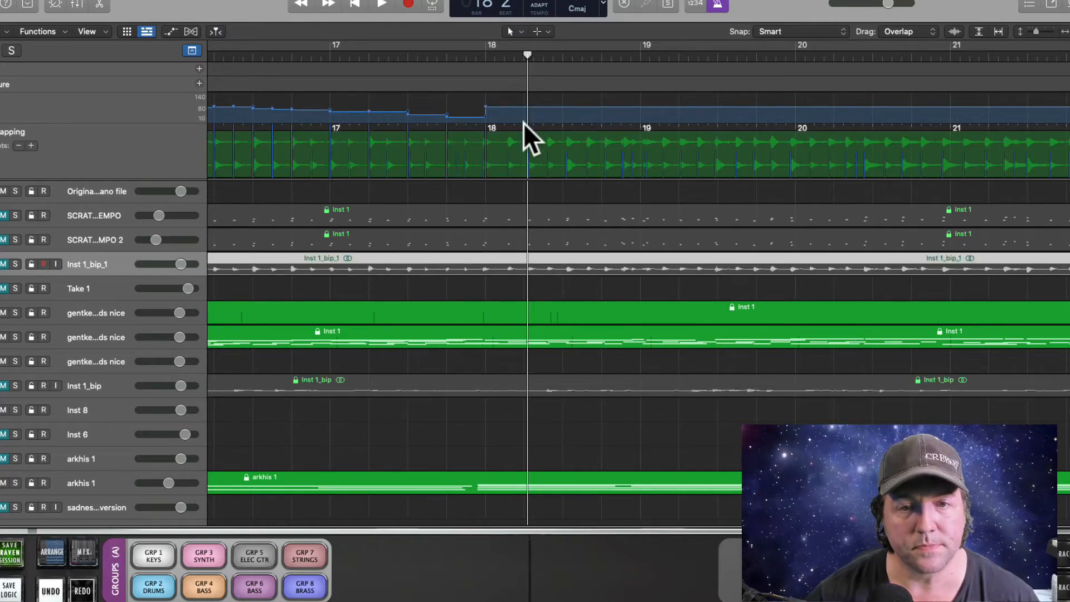
Listen into bar 18, then try beat-mapping its beat 2 and a position just before beat 3 to the transients.
click(467, 59)
key(space)
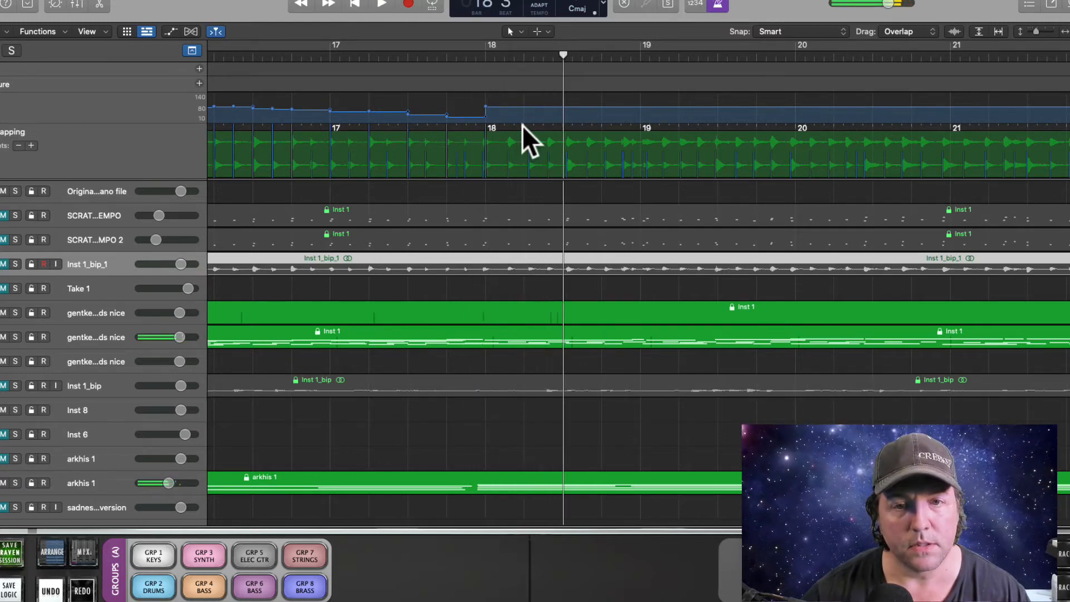
drag(521, 127, 506, 135)
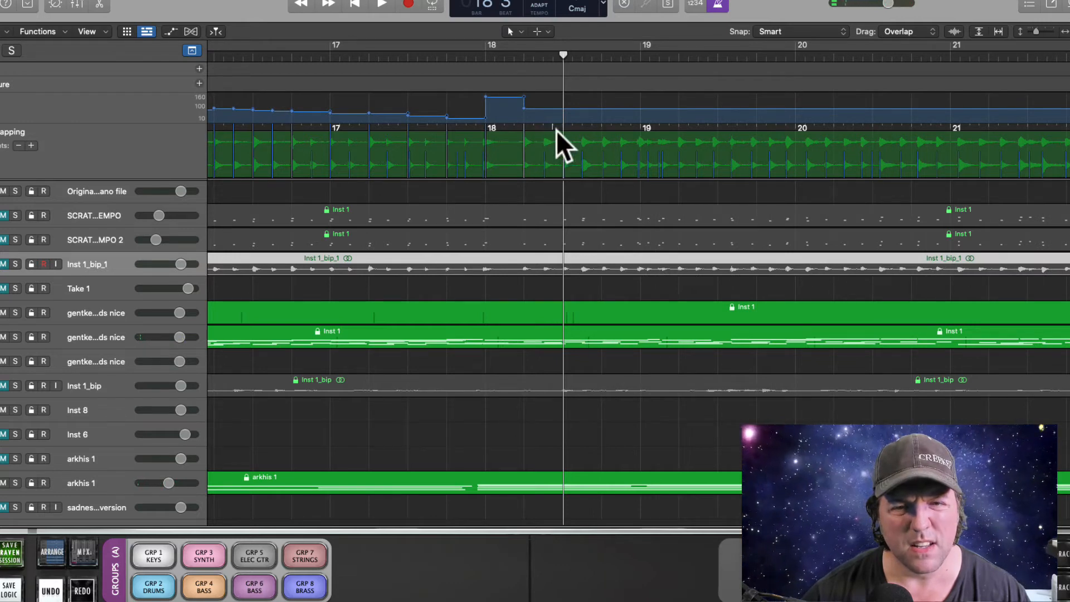
drag(555, 129, 538, 136)
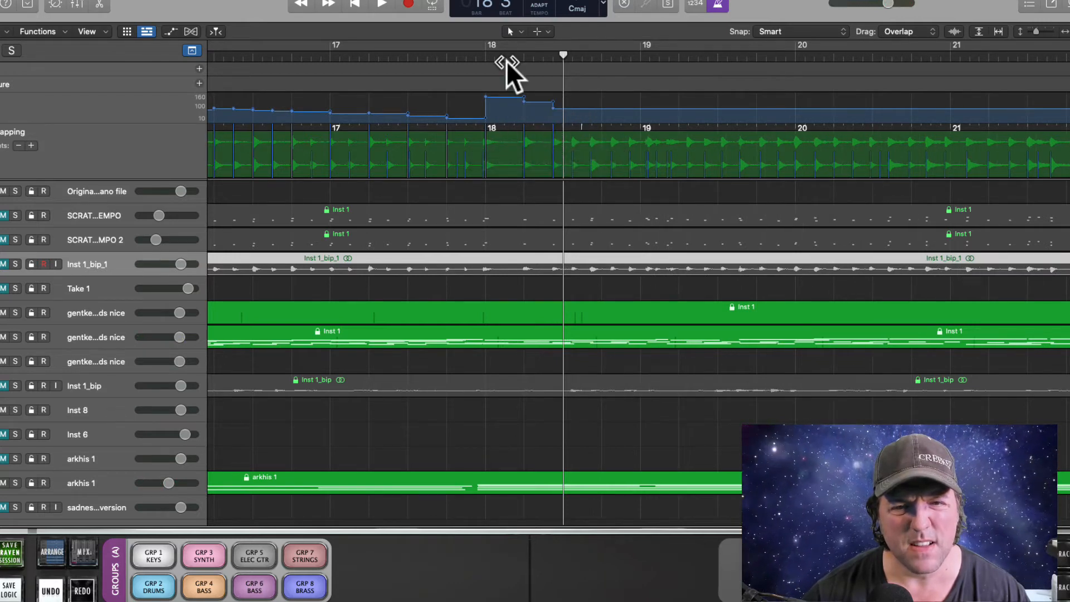
Play the transition into bar 18 to judge the mapping, then undo the last two beat mappings.
click(456, 50)
key(space)
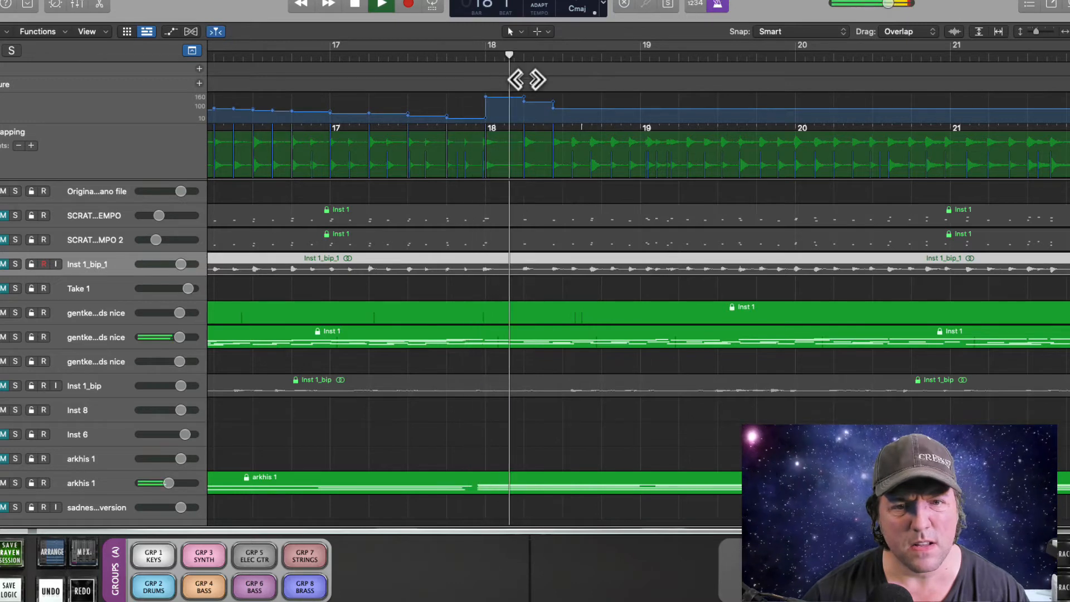
key(space)
click(510, 94)
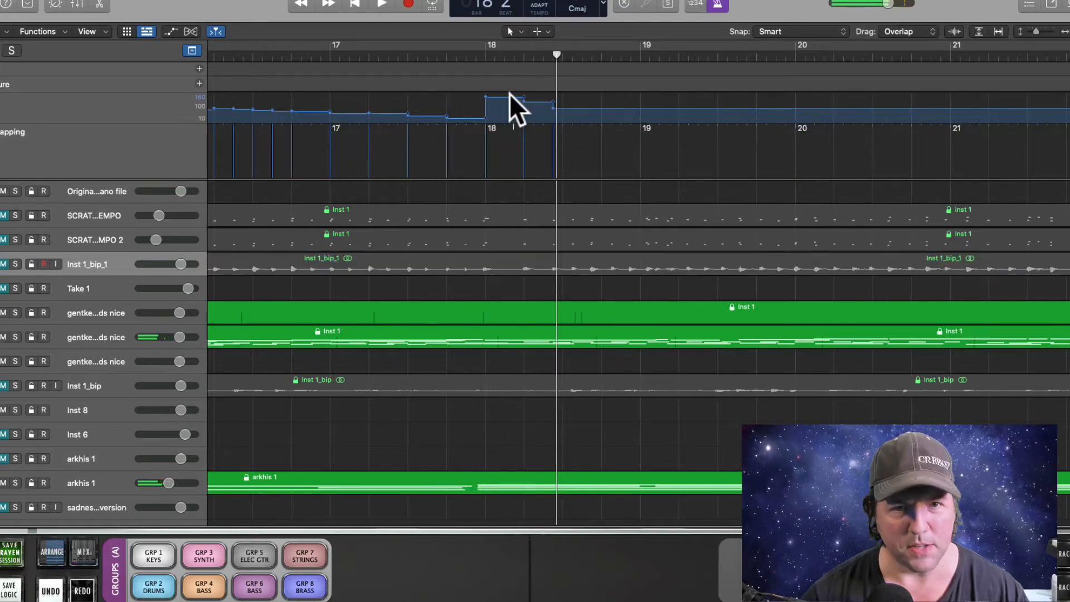
key(super+z)
key(super+z)
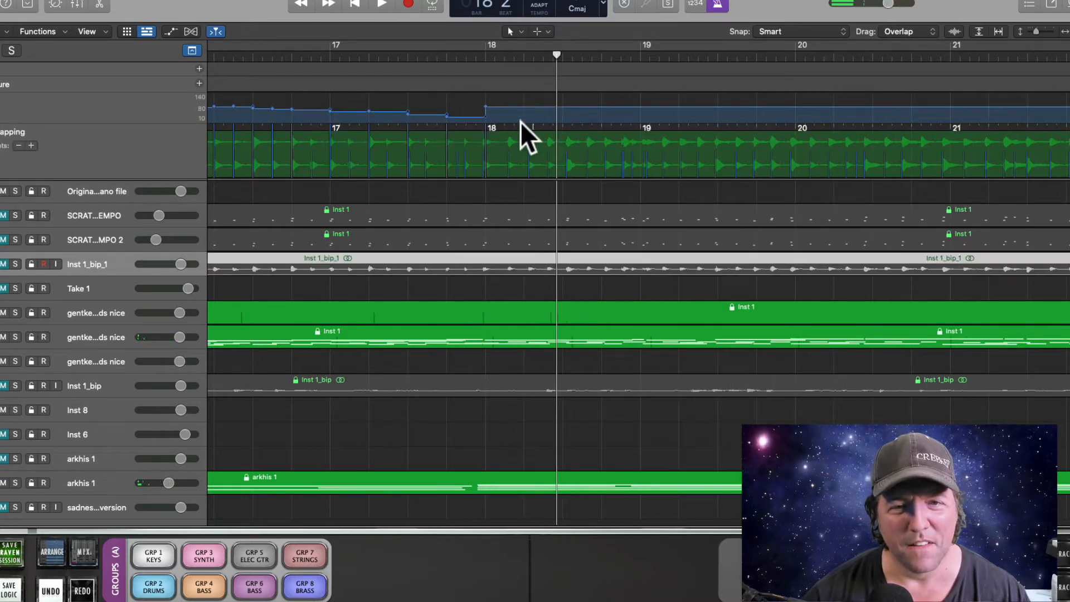
Beat-map beat 2 of bar 18 to its transient, listen to it, and lower the tempo of the bar's first beat.
mouse_move(521, 125)
mouse_down()
mouse_move(508, 152)
mouse_move(550, 145)
mouse_up()
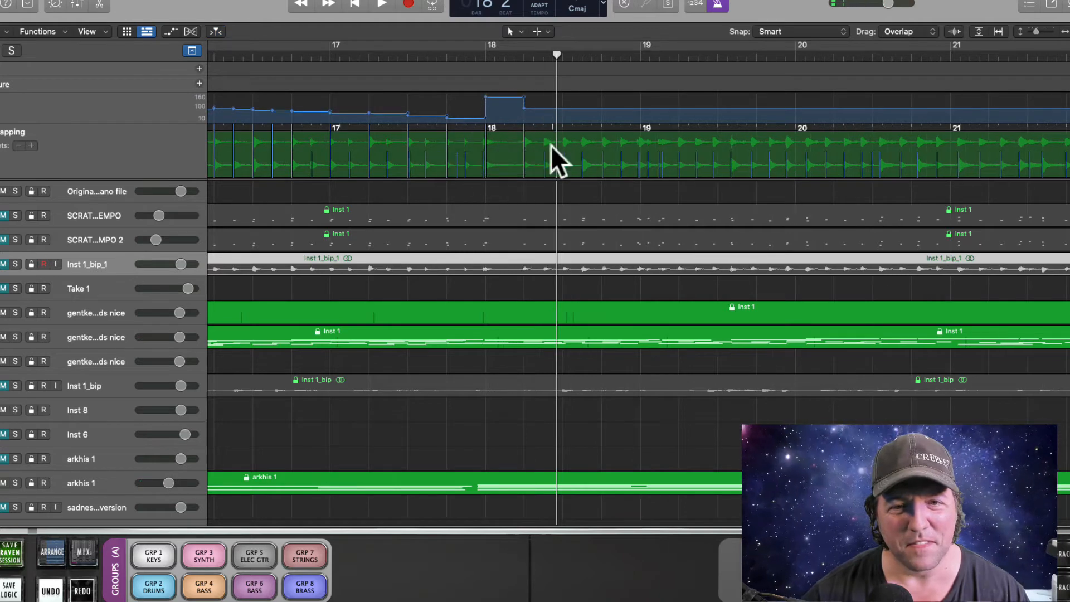
double_click(477, 60)
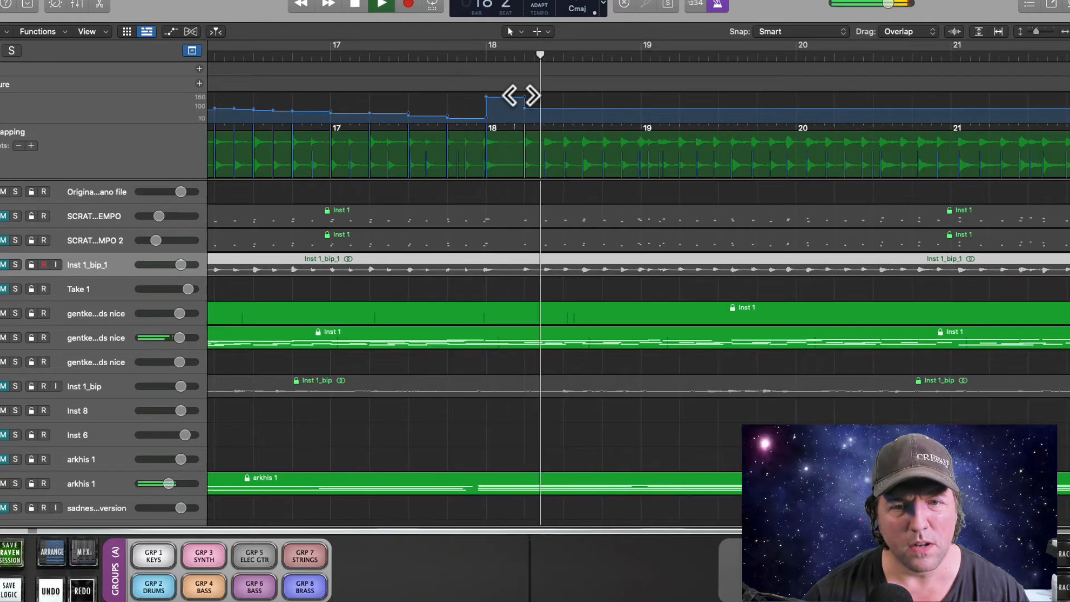
drag(510, 95, 509, 112)
double_click(469, 60)
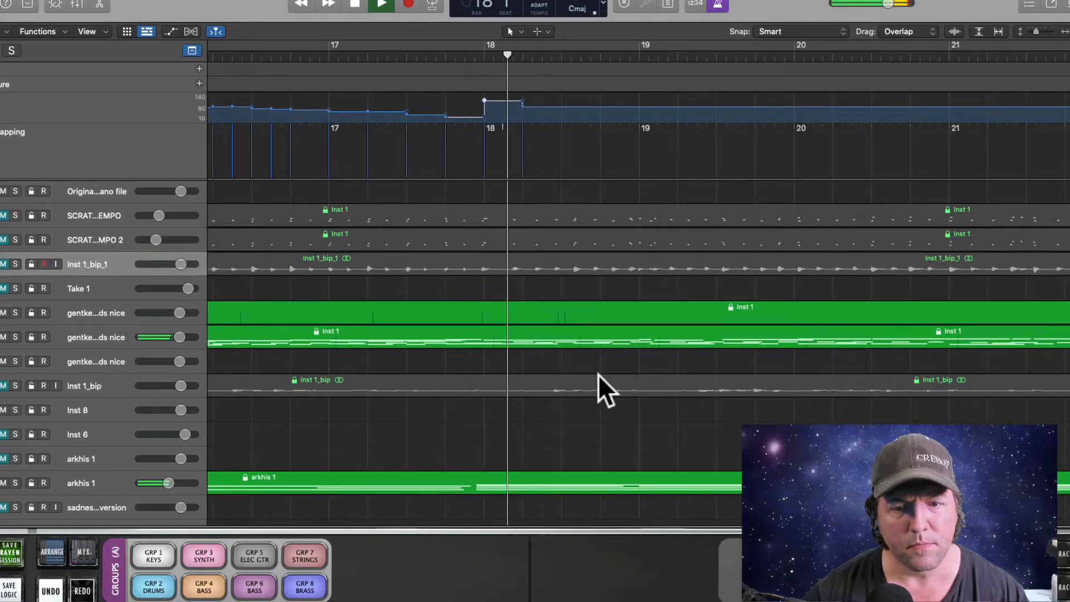
Compare the arkhis 1 and Inst 1_bip regions as beat-mapping references around bar 18 at closer zoom.
click(651, 479)
key(space)
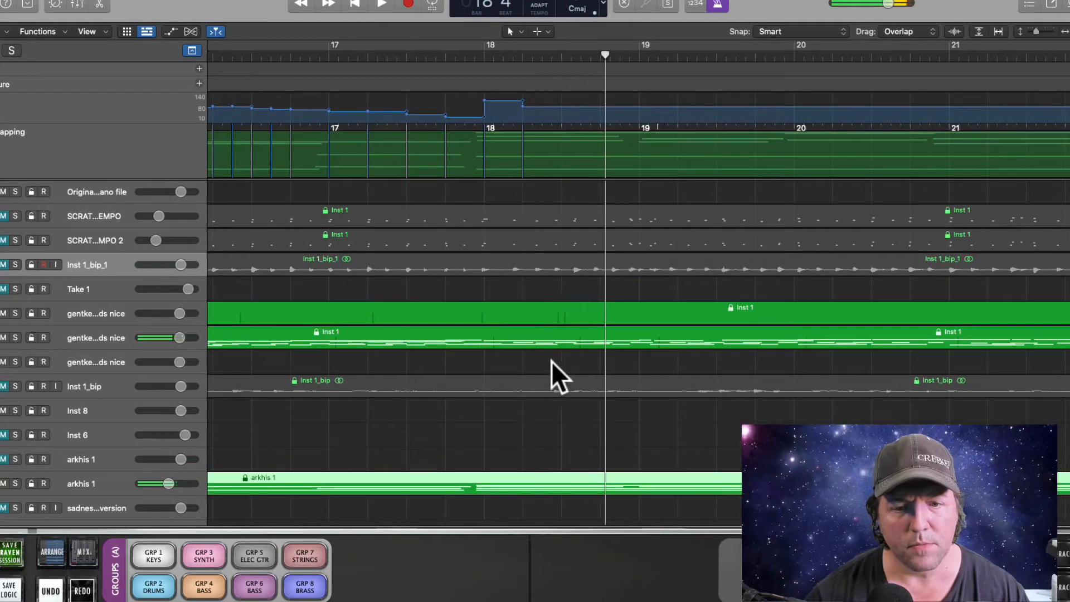
click(566, 379)
scroll(566, 345, left, 2)
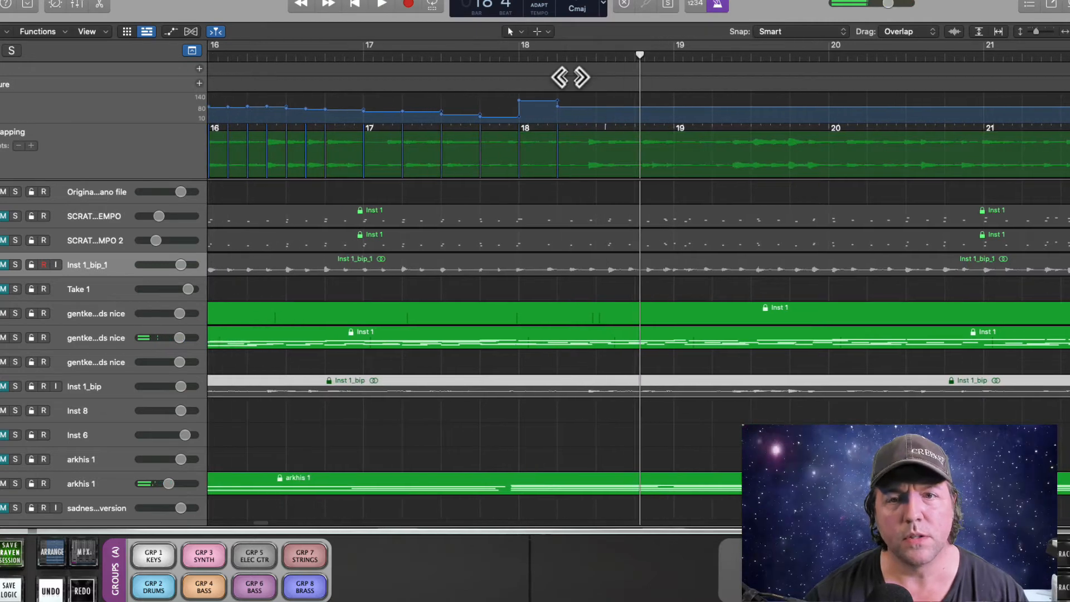
key(super+Right)
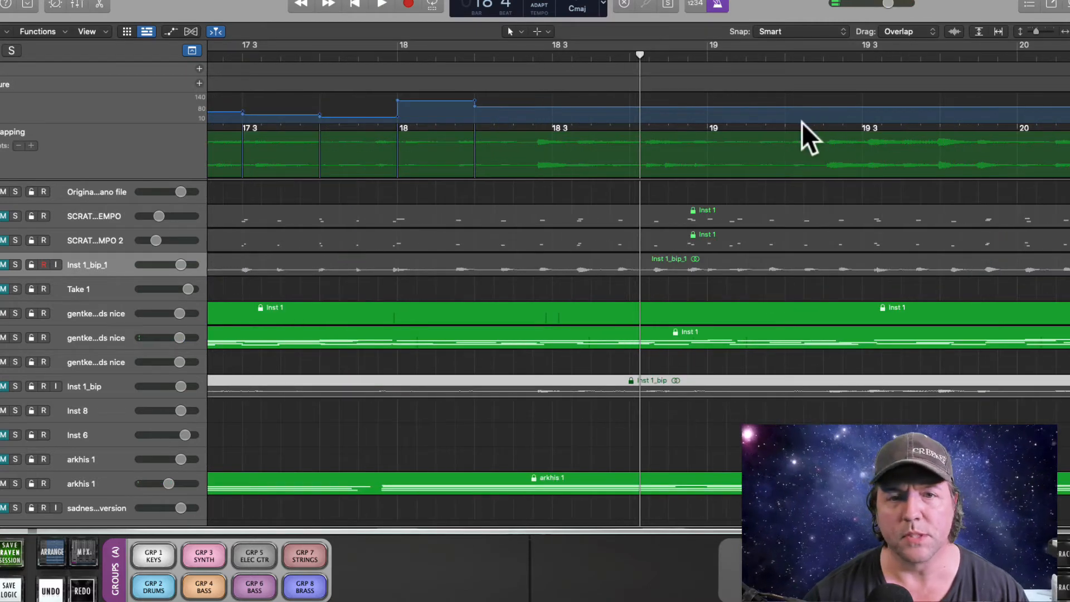
Listen repeatedly from bar 17 beat 3 and from bar 18 through bar 18 beat 2 without the metronome to judge the beat placement.
click(401, 63)
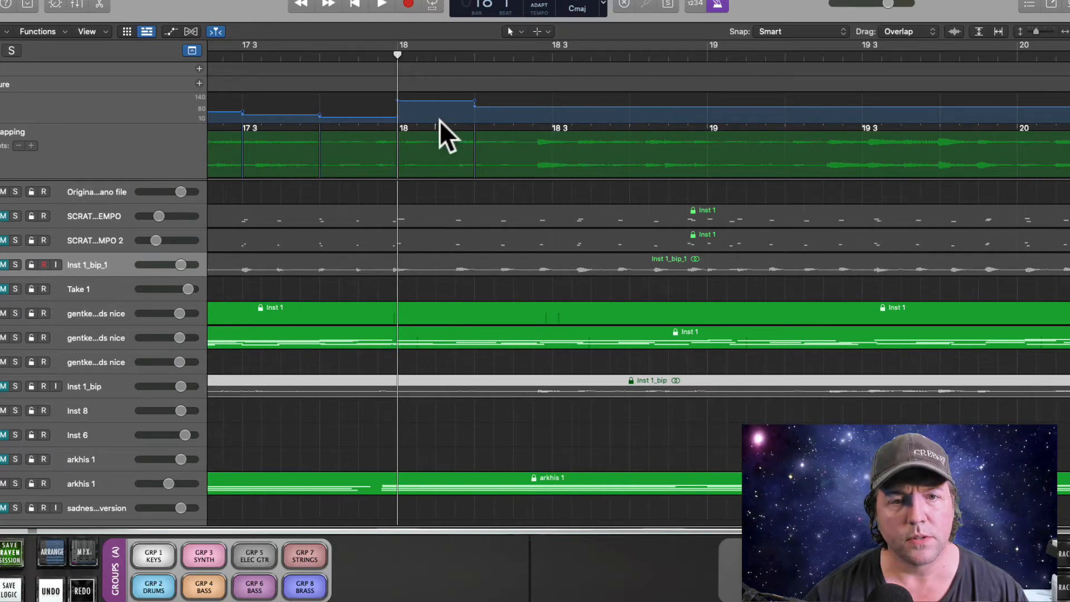
key(space)
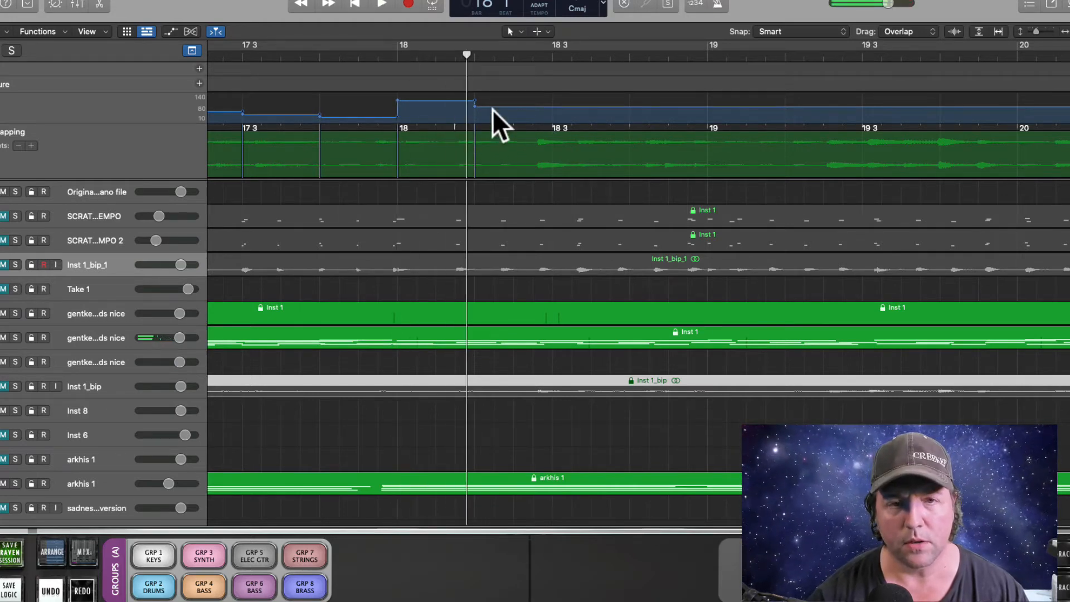
scroll(498, 115, right, 3)
double_click(312, 53)
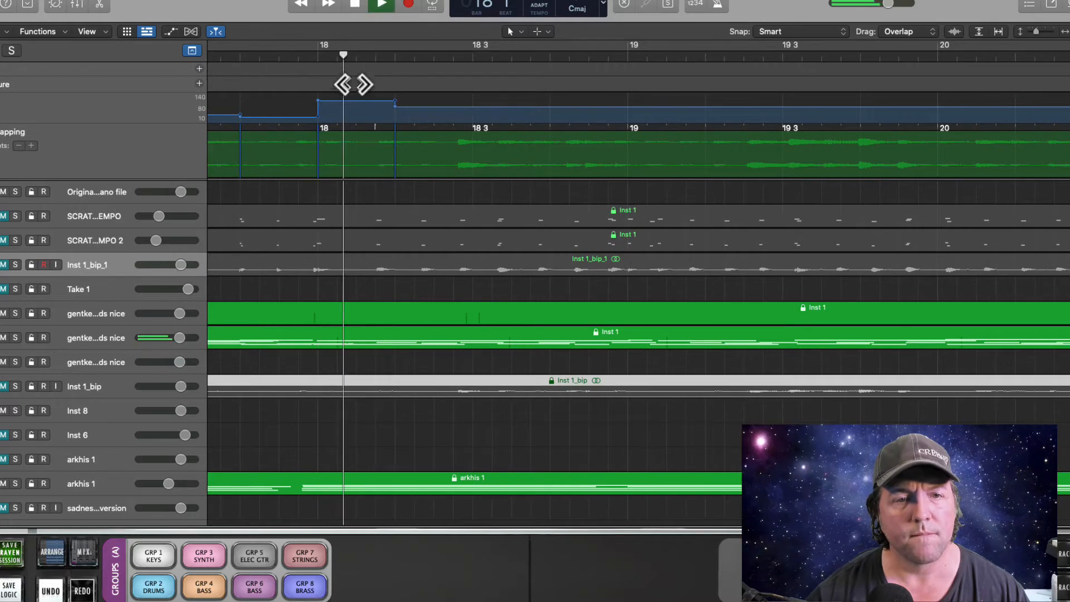
scroll(445, 95, left, 2)
scroll(446, 95, left, 3)
key(space)
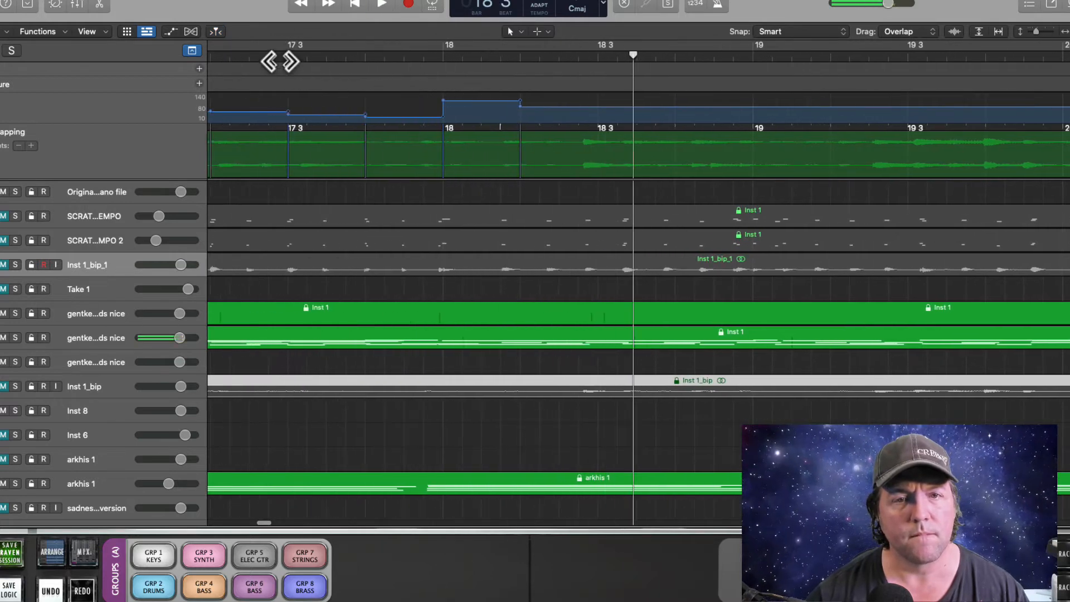
double_click(282, 61)
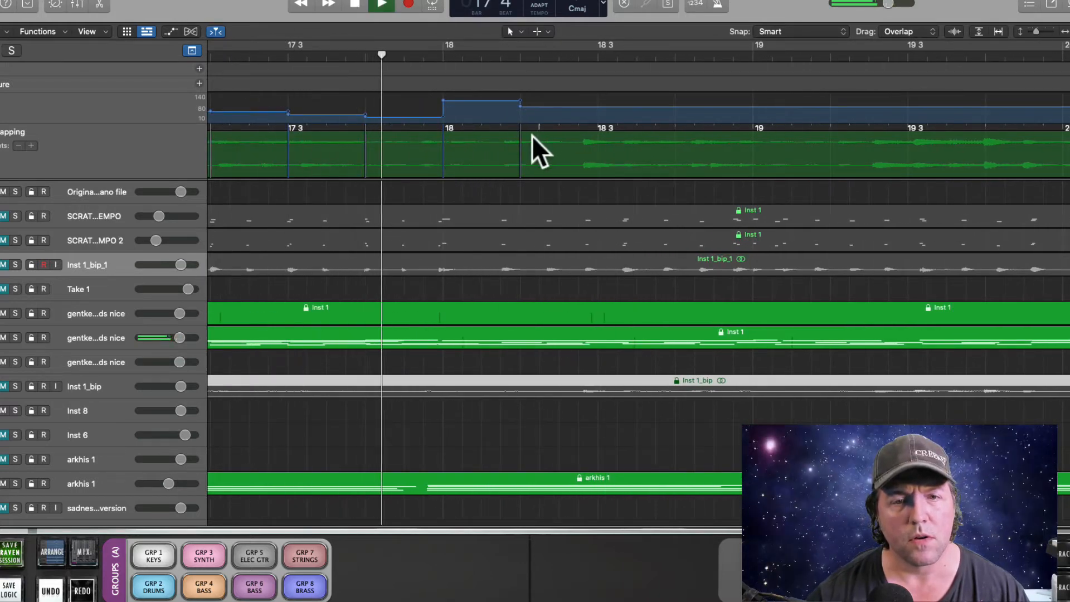
key(space)
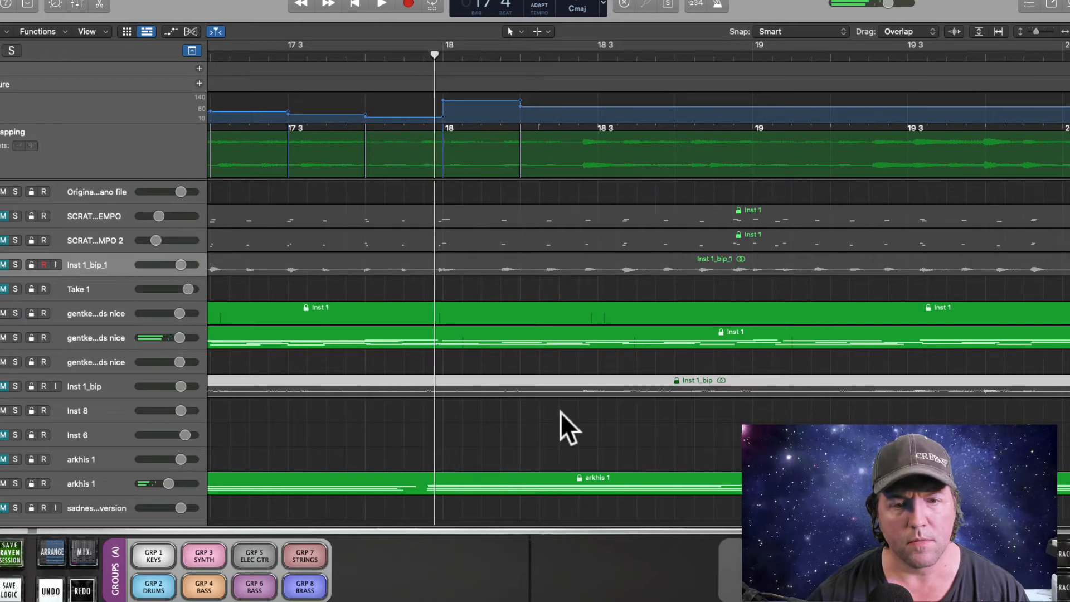
key(space)
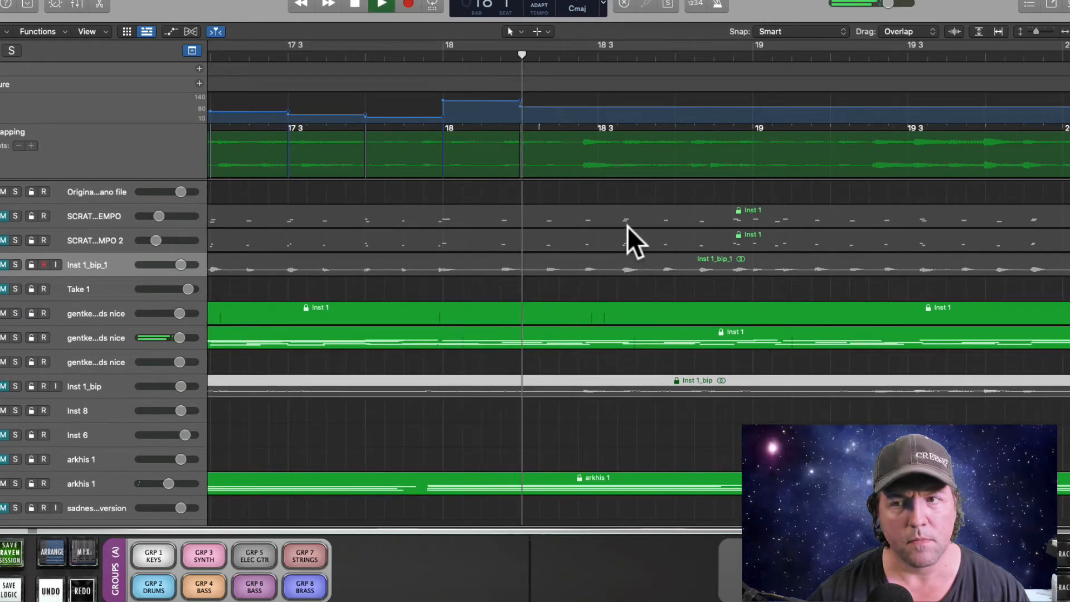
key(space)
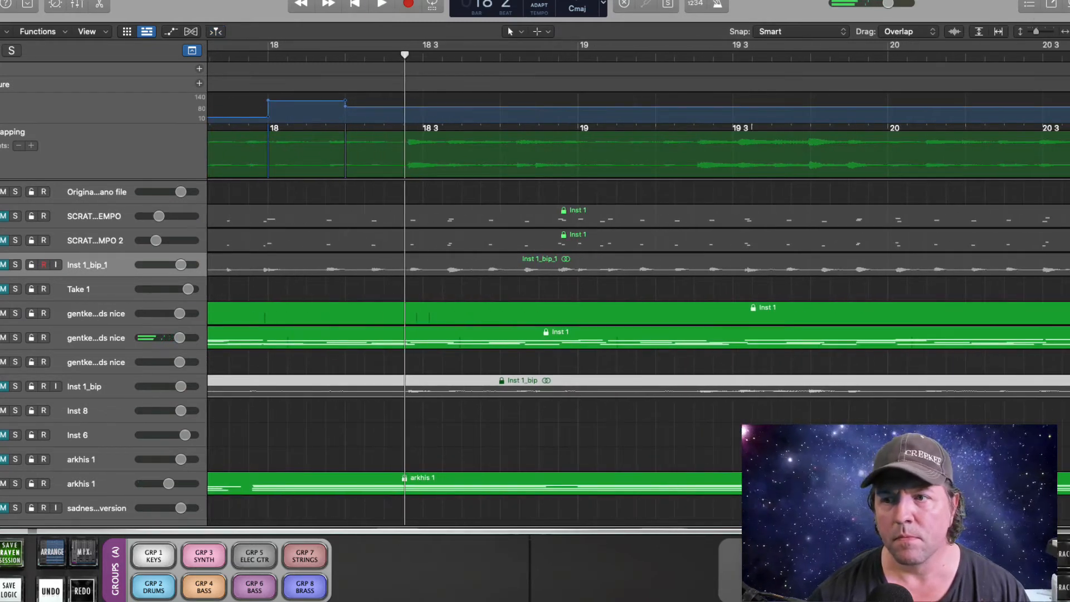
Show a wider range of bars and make the Inst 1_bip_1 region the beat-mapping source again.
drag(1069, 31, 1066, 31)
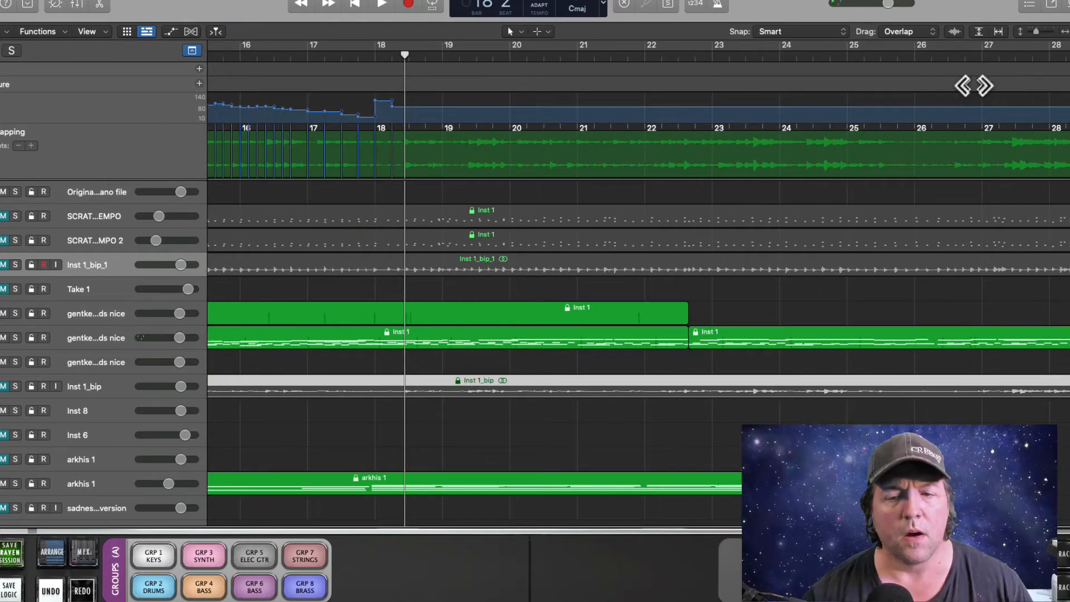
click(480, 265)
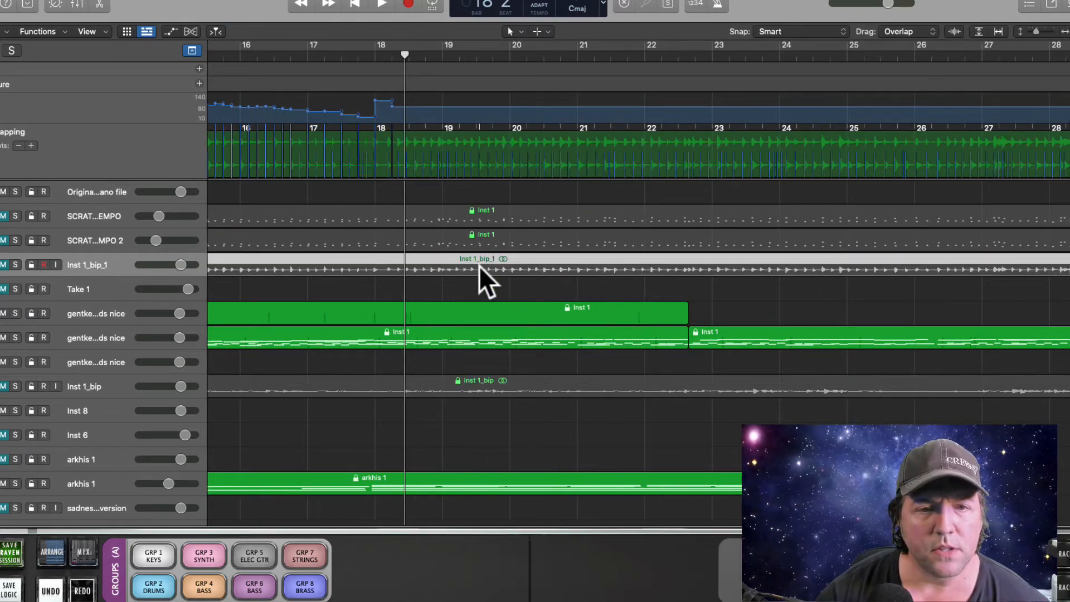
Zoom in around bar 18 and listen from bar 17 beat 4 and from the bar 18 downbeat to judge beat 2.
drag(1066, 31, 1069, 31)
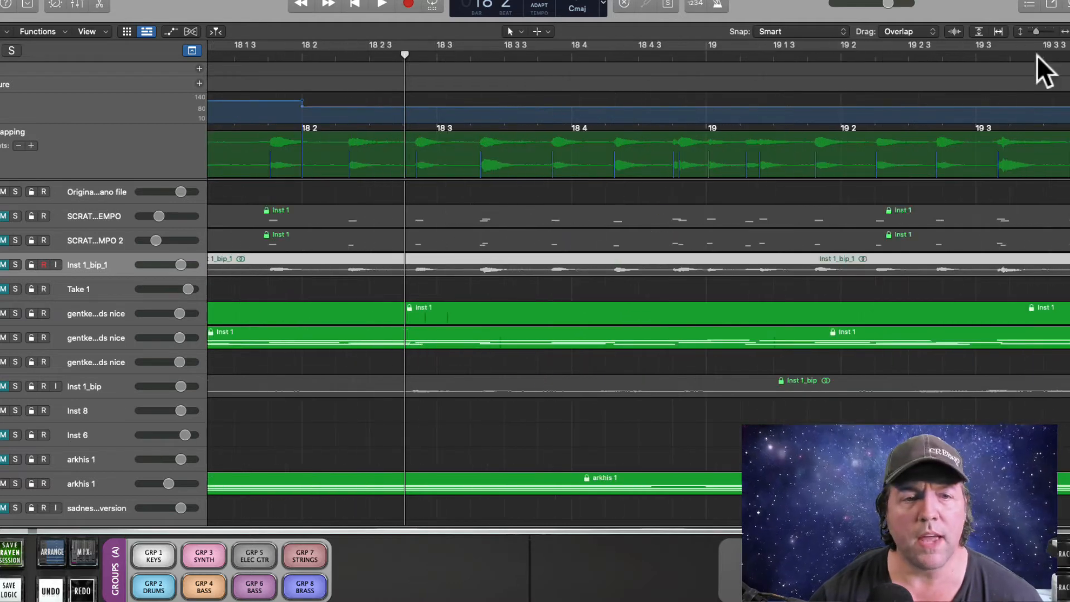
scroll(780, 106, left, 5)
scroll(441, 168, left, 4)
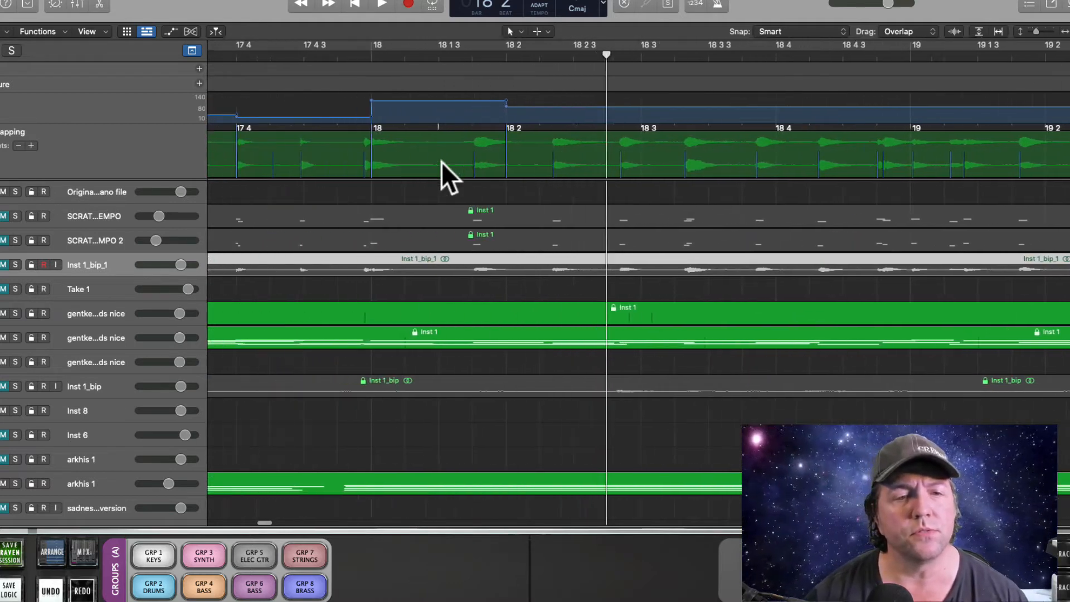
click(282, 58)
key(space)
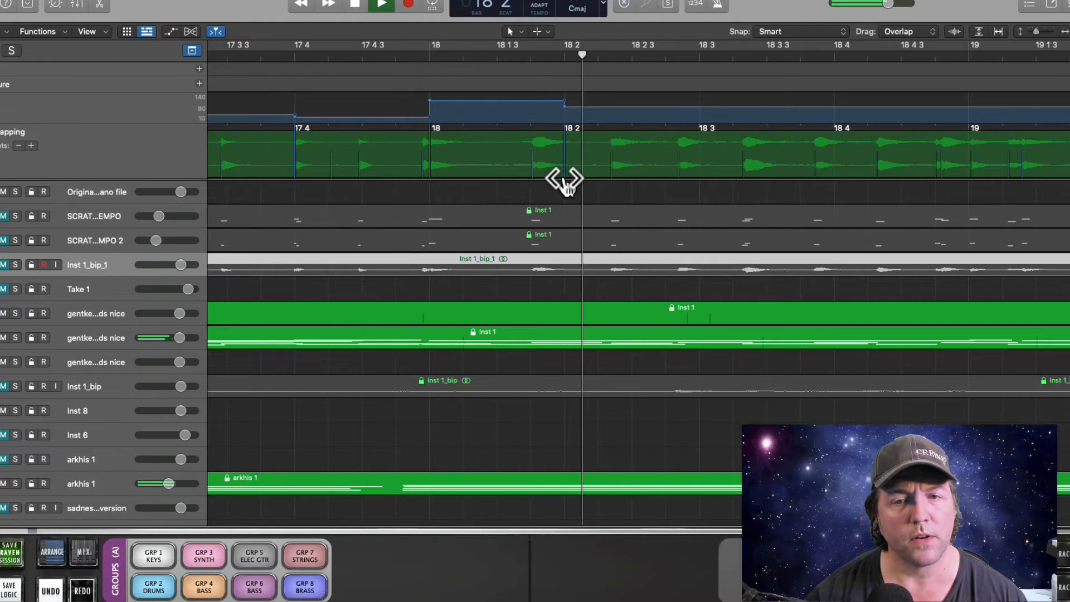
key(space)
click(428, 57)
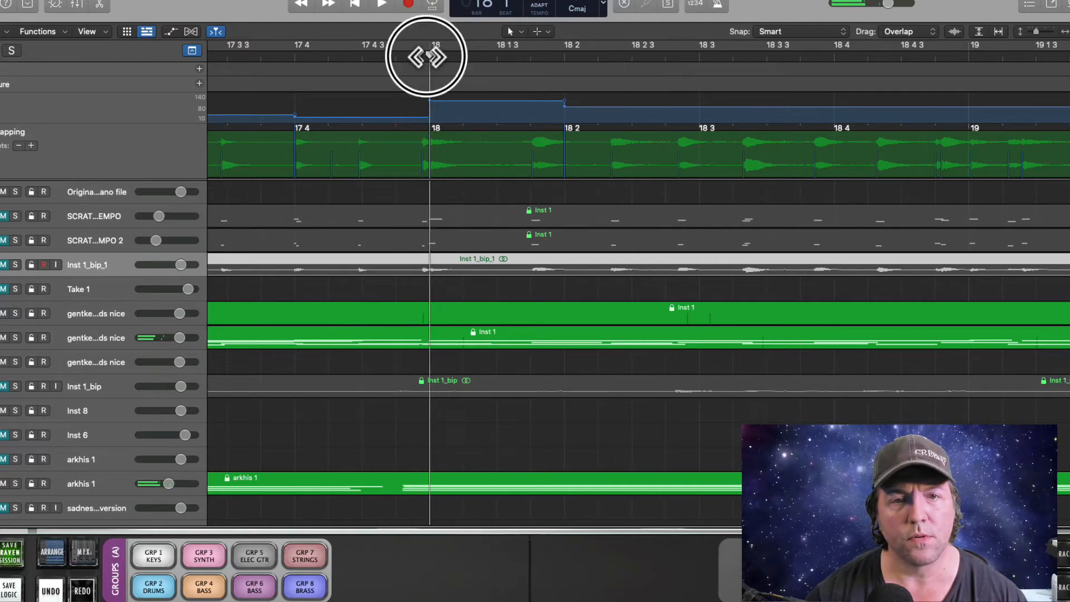
key(space)
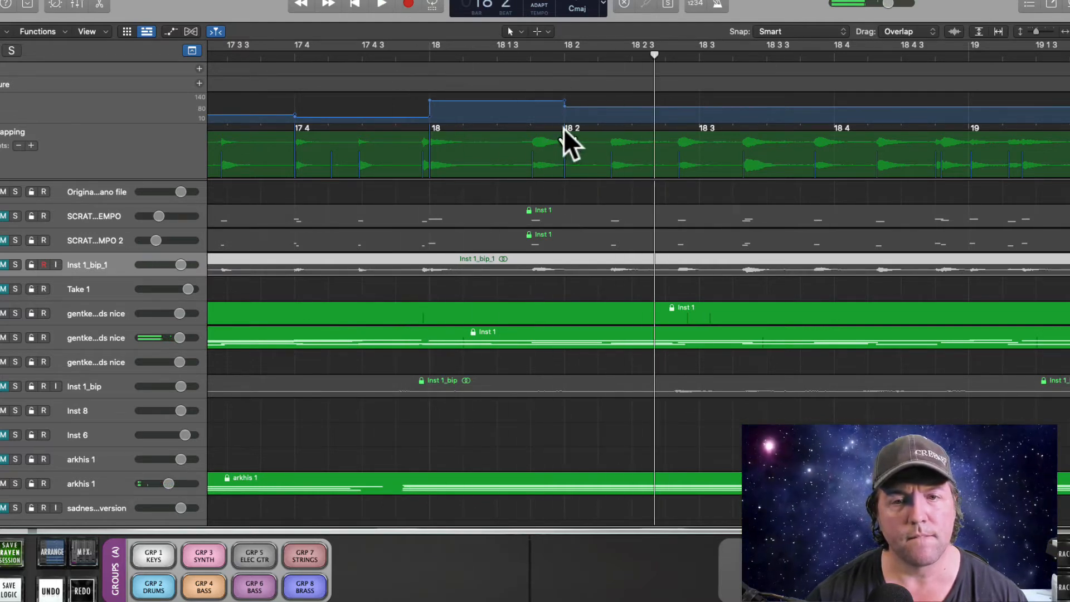
Beat-map beat 2 of bar 18 to the following transient and listen from just before bar 18.
drag(564, 129, 616, 162)
click(407, 58)
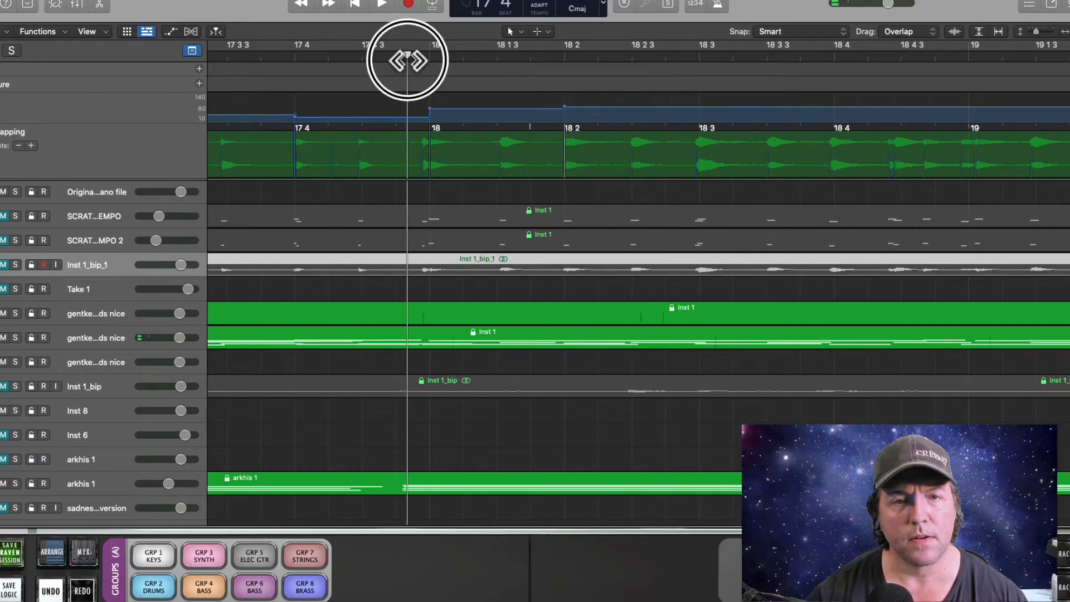
key(space)
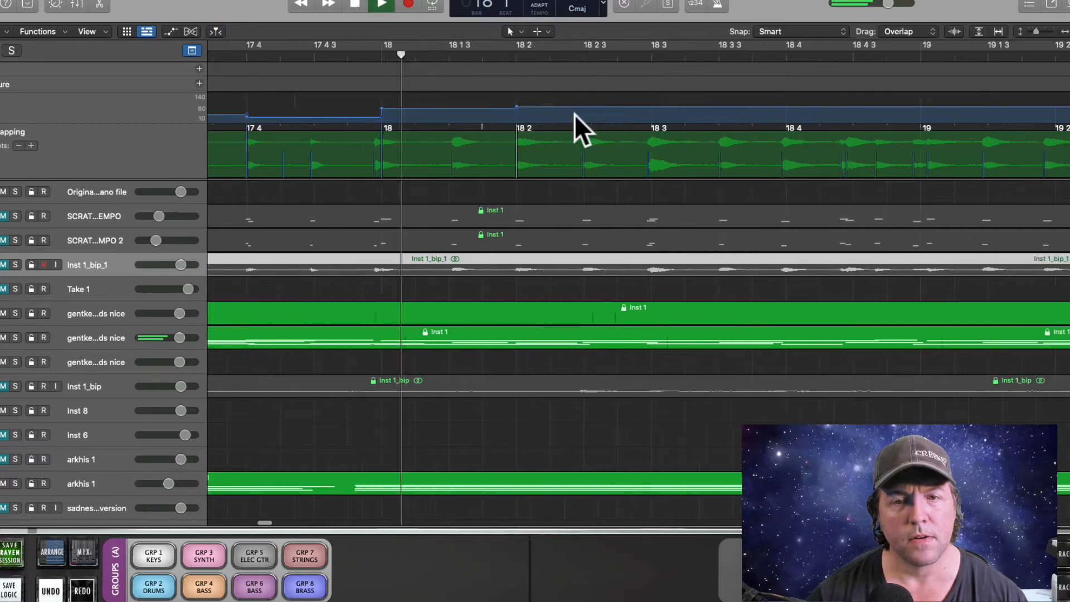
key(space)
Beat-map beats 3 and 4 of bar 18 to their transients and listen through to bar 19.
click(347, 128)
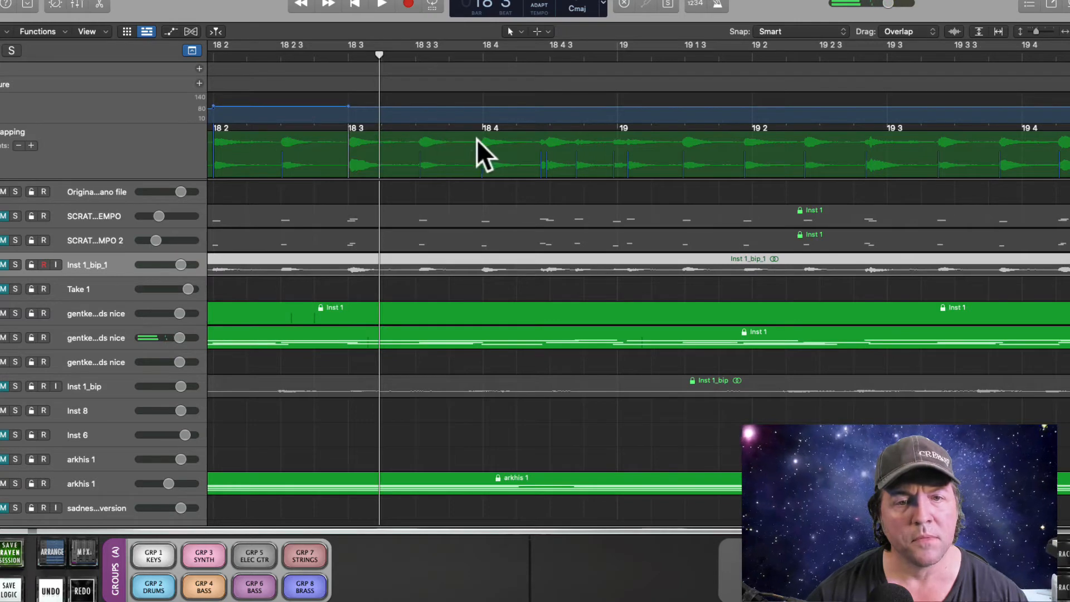
drag(478, 127, 485, 134)
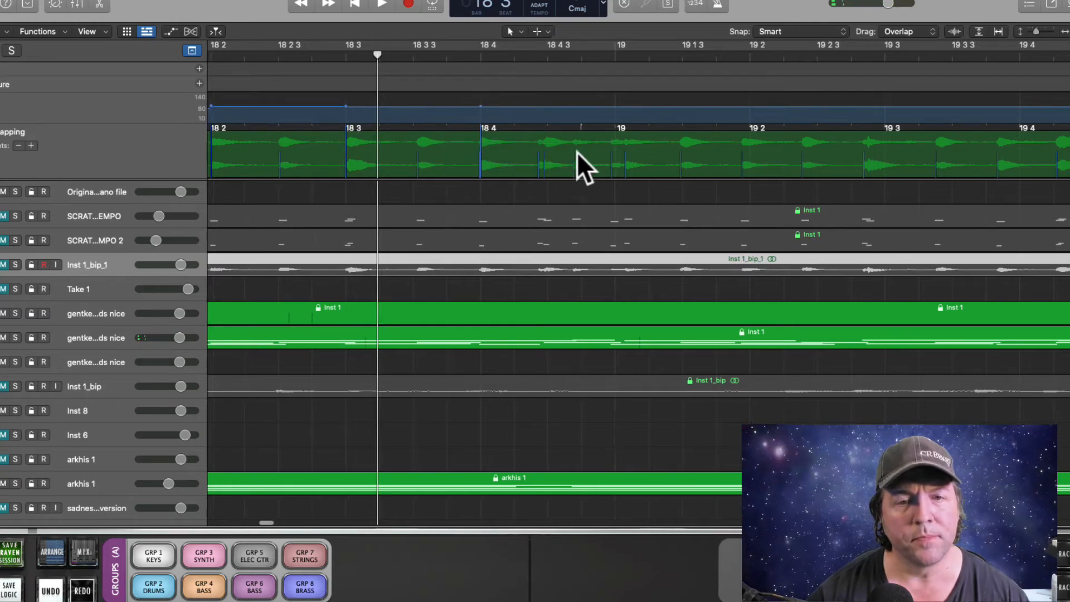
scroll(576, 148, left, 3)
click(258, 55)
key(space)
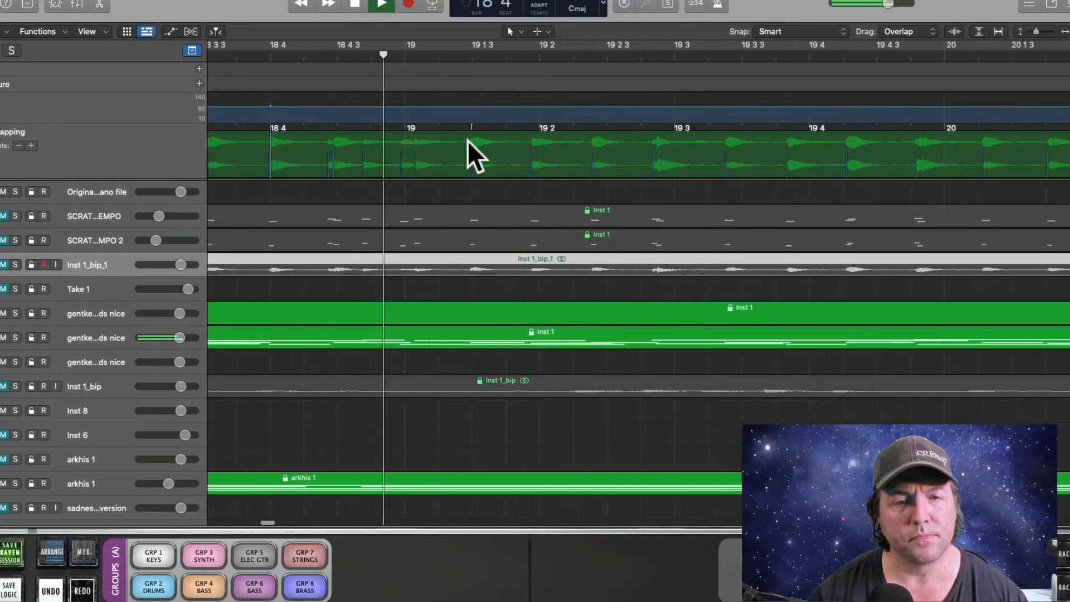
key(space)
Beat-map the last sixteenth of bar 18 and the downbeat of bar 19, and listen from bar 18 beat 4.
mouse_move(393, 126)
mouse_down()
mouse_move(383, 135)
mouse_move(409, 135)
mouse_move(357, 139)
mouse_up()
scroll(322, 92, left, 3)
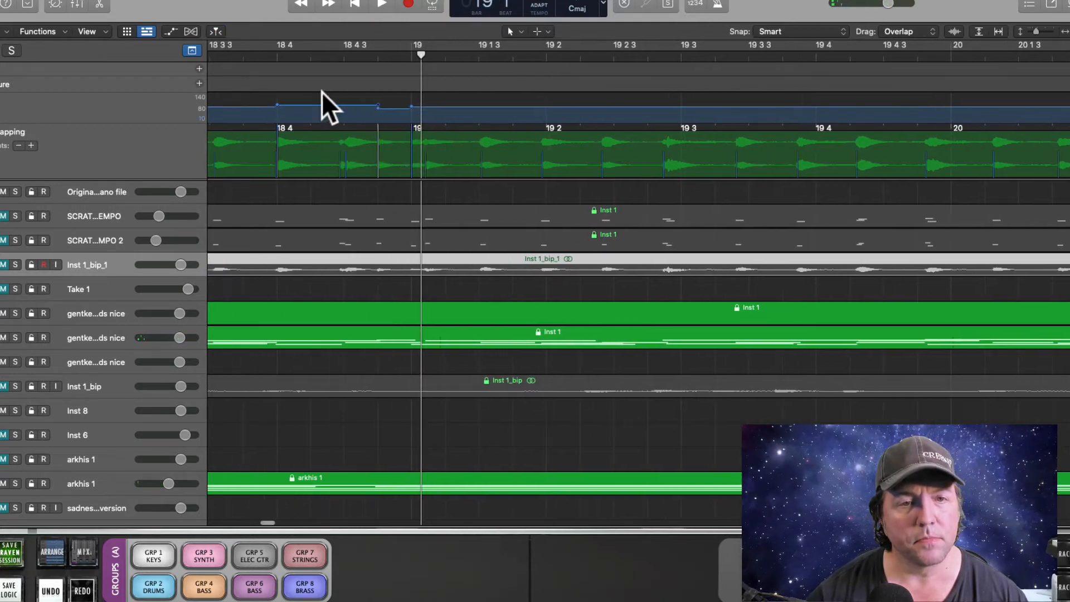
click(294, 49)
key(space)
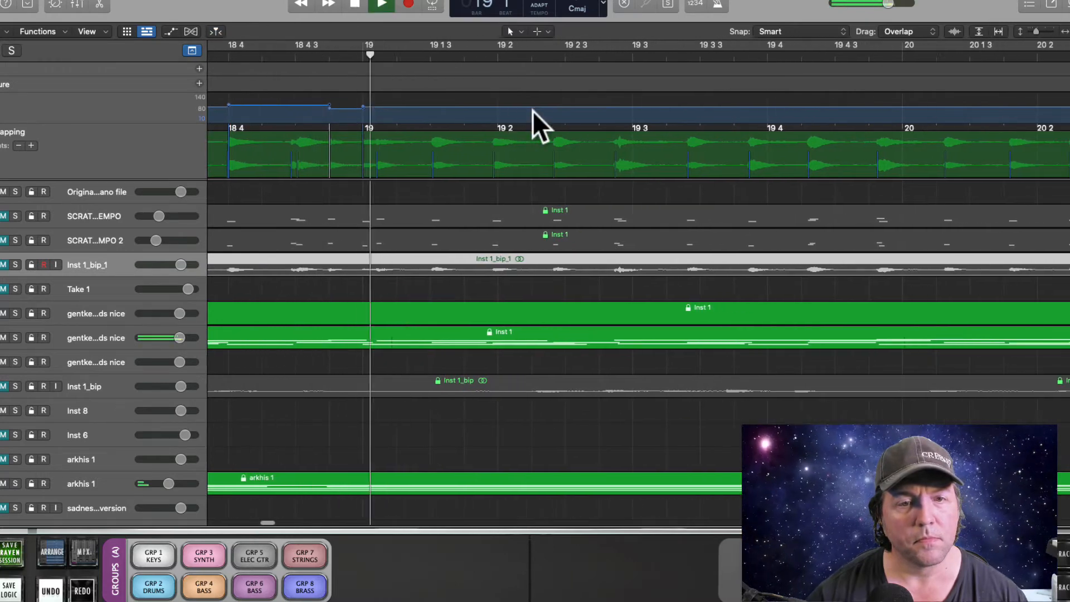
key(space)
Beat-map bar 19 in eighth notes from beat 2 to the second half of beat 4, and listen up to bar 20.
drag(493, 127, 488, 135)
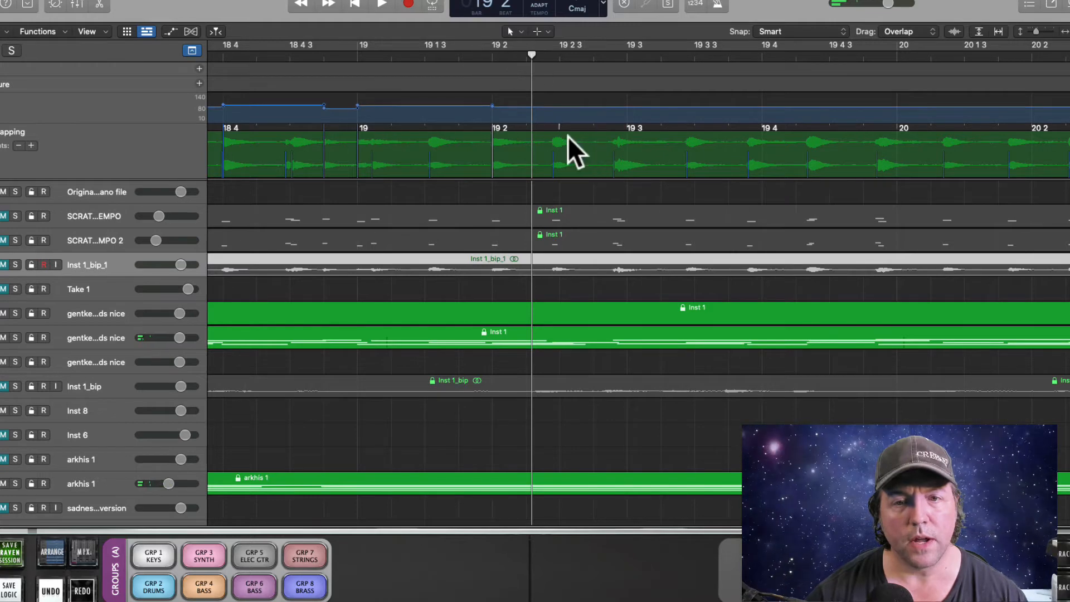
drag(561, 127, 555, 146)
drag(627, 128, 619, 136)
drag(695, 127, 759, 129)
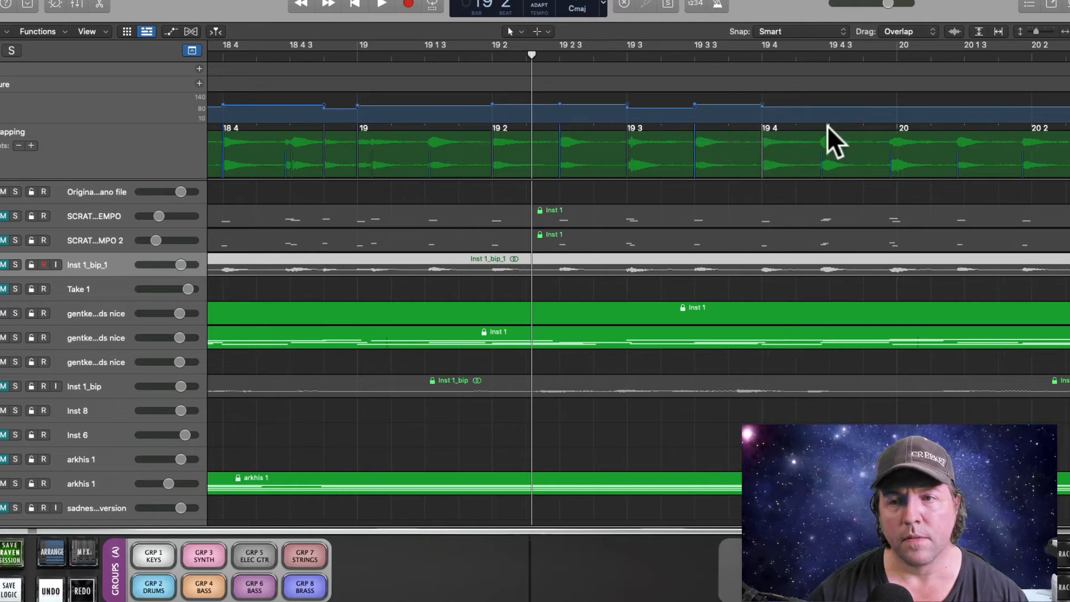
drag(827, 126, 819, 148)
click(391, 56)
key(space)
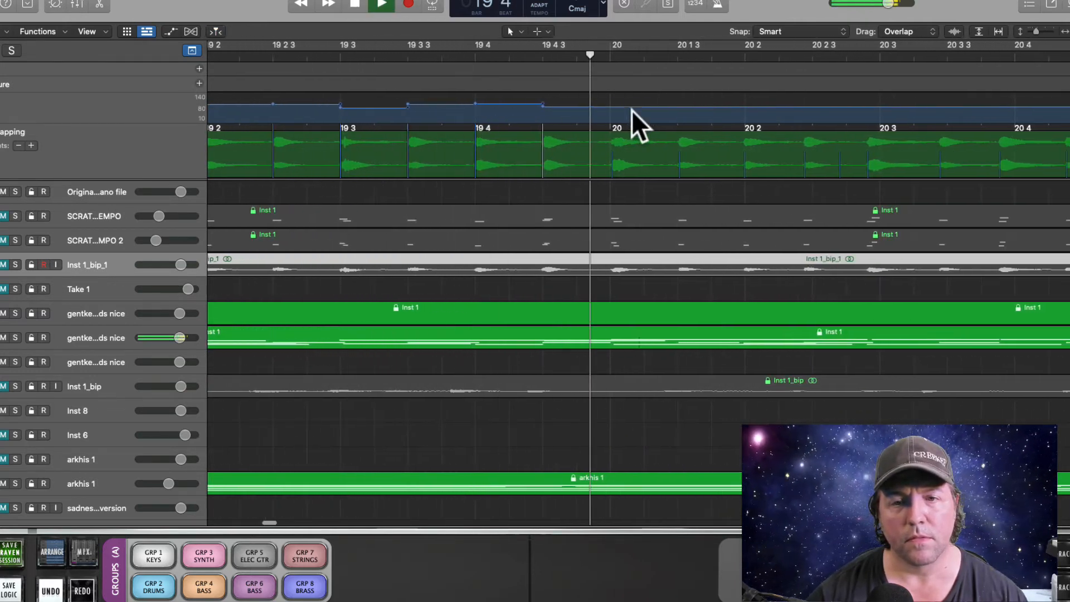
key(space)
Beat-map bar 20 to its transients in eighth notes through the second half of beat 4.
scroll(654, 136, right, 3)
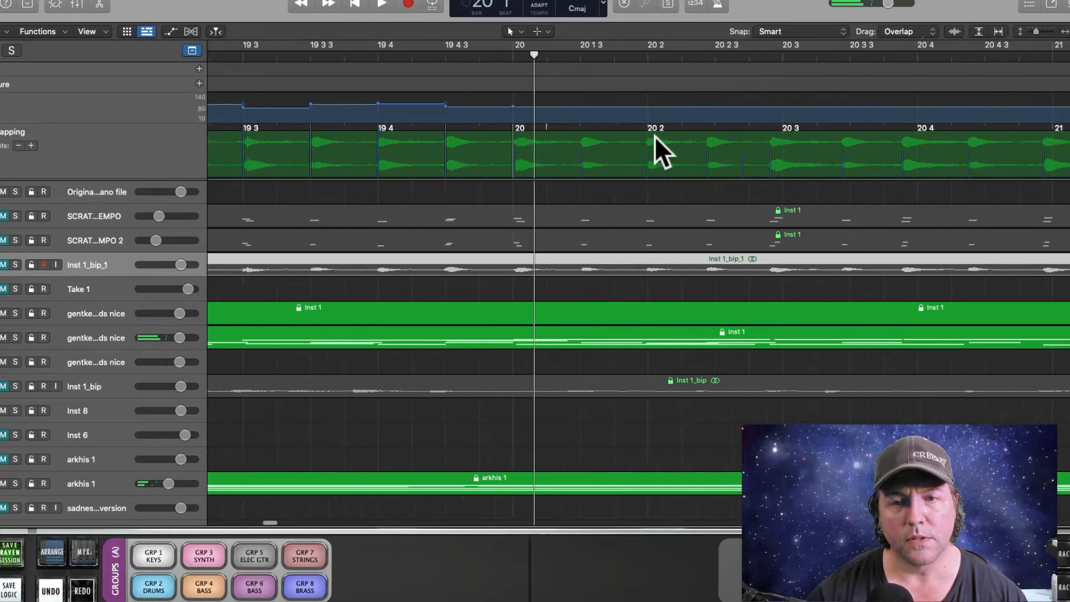
scroll(533, 125, right, 2)
drag(525, 125, 649, 131)
drag(723, 128, 869, 133)
click(930, 133)
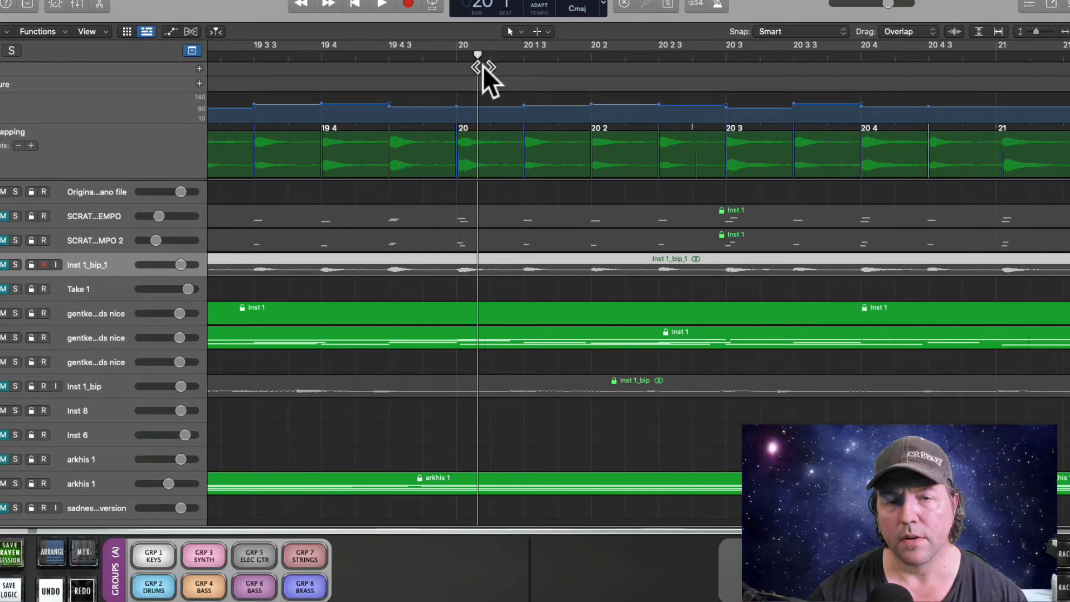
Turn on the metronome and listen from bar 19 beat 3 through bar 20 into bar 21.
scroll(390, 59, left, 4)
click(289, 55)
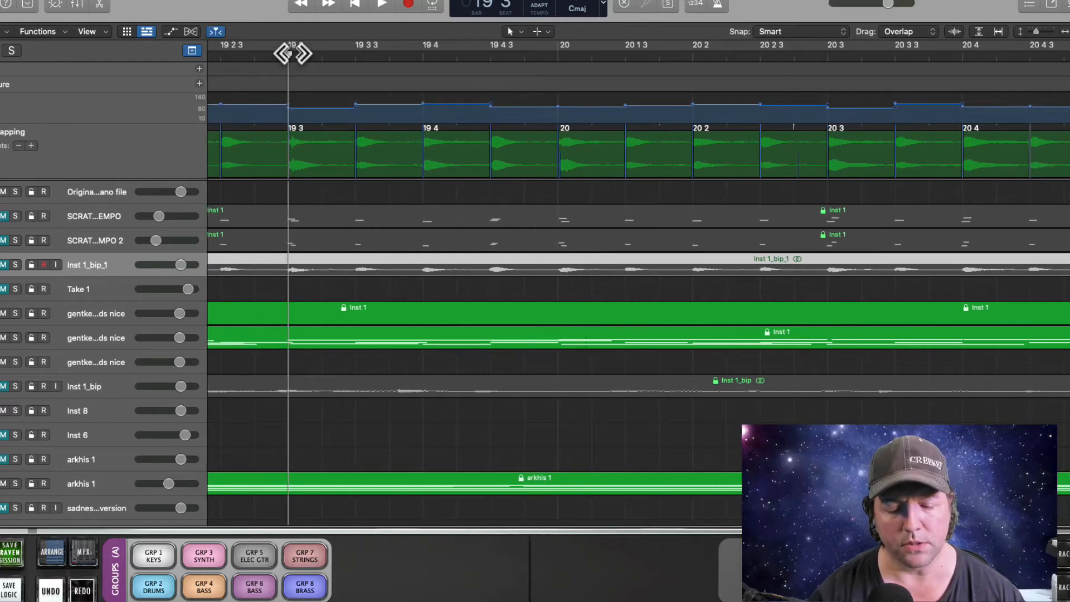
key(space)
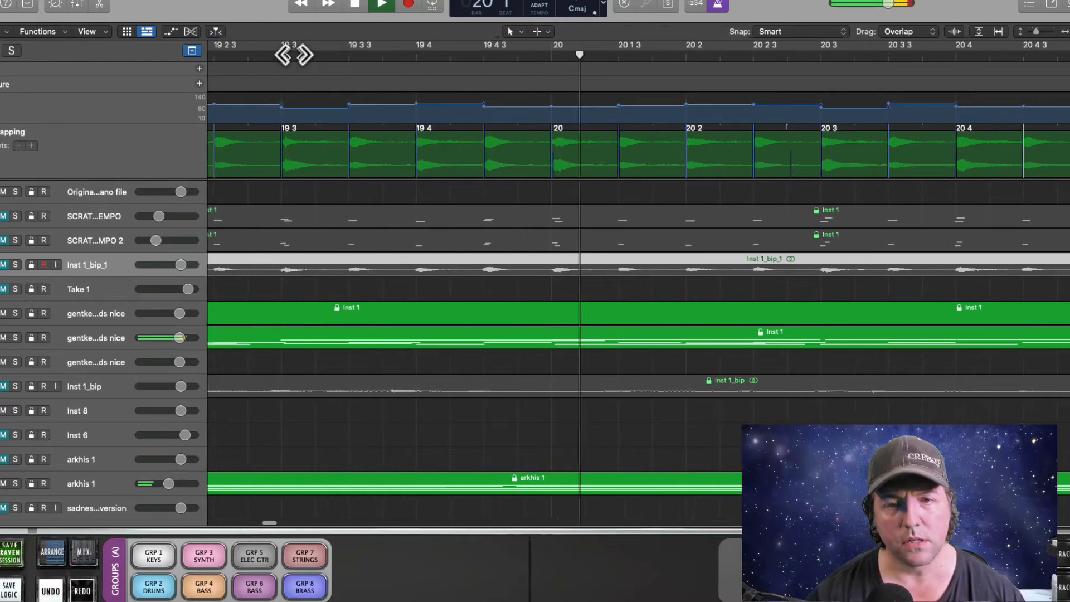
scroll(745, 86, right, 8)
scroll(826, 113, right, 6)
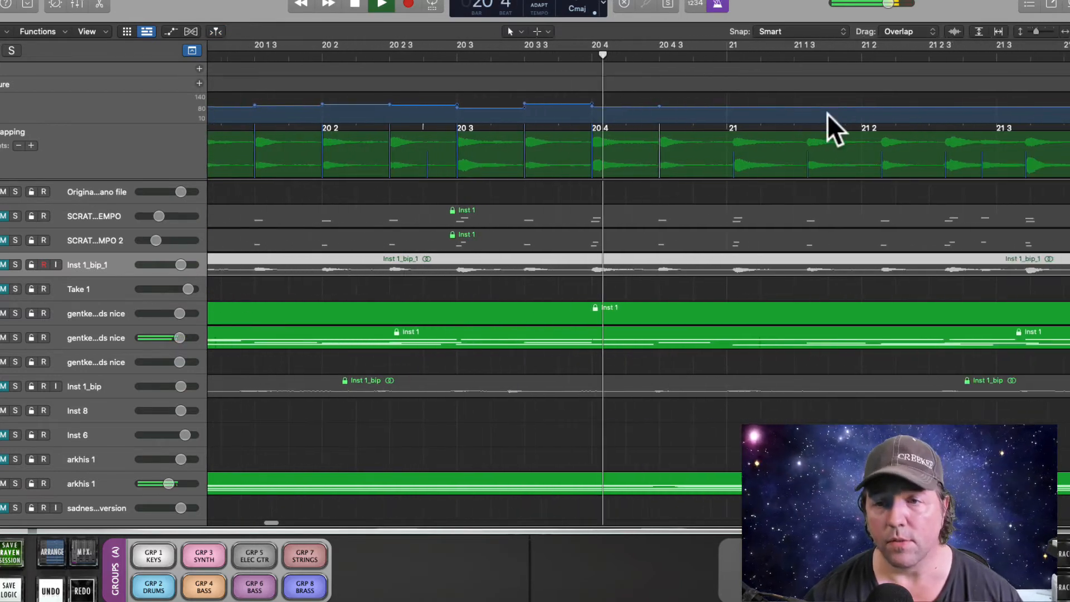
key(space)
Beat-map bar 21 to its transients in eighth notes, from the downbeat to the second half of beat 4.
drag(654, 126, 852, 139)
drag(923, 126, 955, 160)
scroll(955, 160, right, 8)
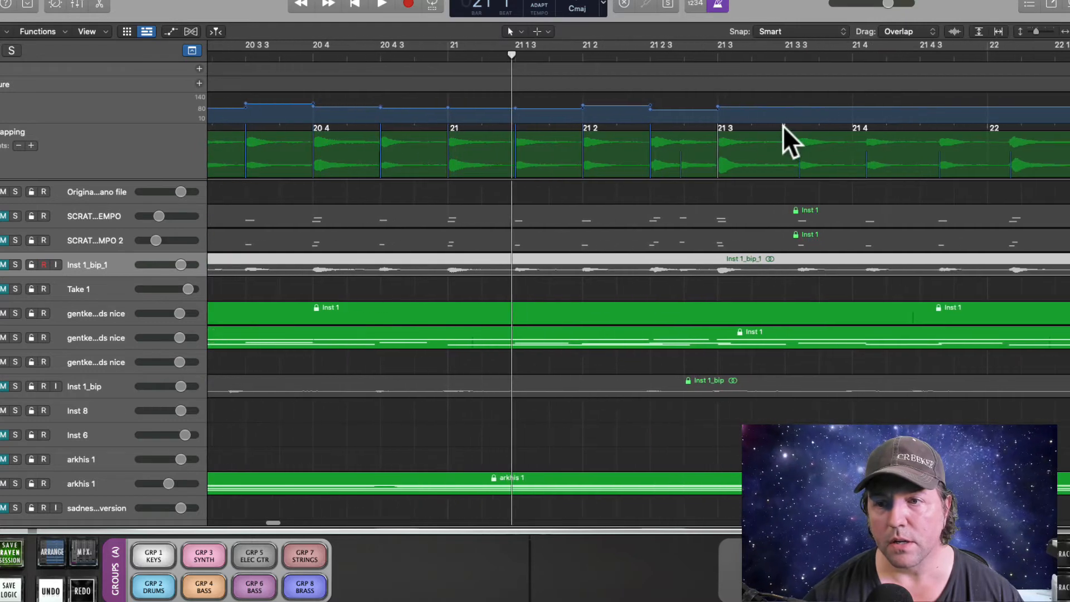
drag(784, 125, 928, 134)
scroll(362, 86, right, 6)
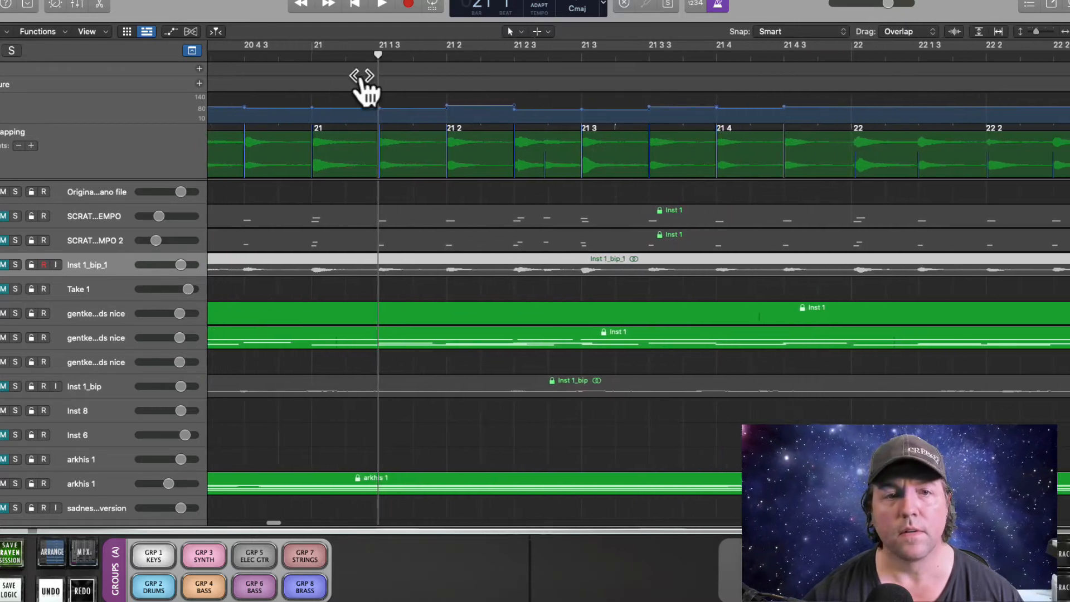
Listen with the metronome from the start of bar 21 to bar 22 beat 2 to check the mapping.
click(304, 60)
key(space)
scroll(336, 83, right, 5)
scroll(334, 82, right, 5)
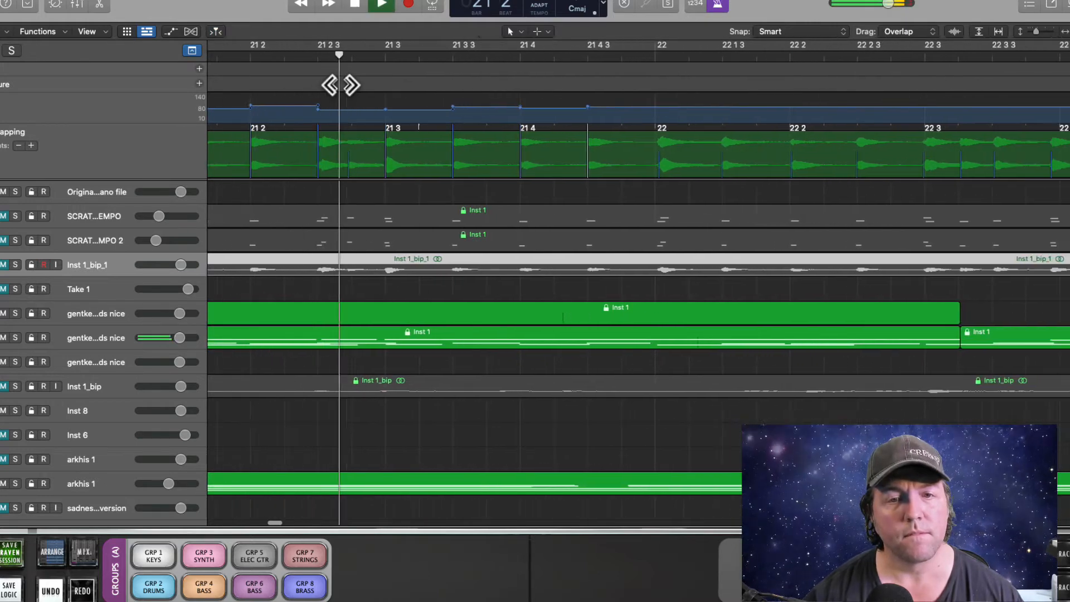
scroll(590, 162, right, 2)
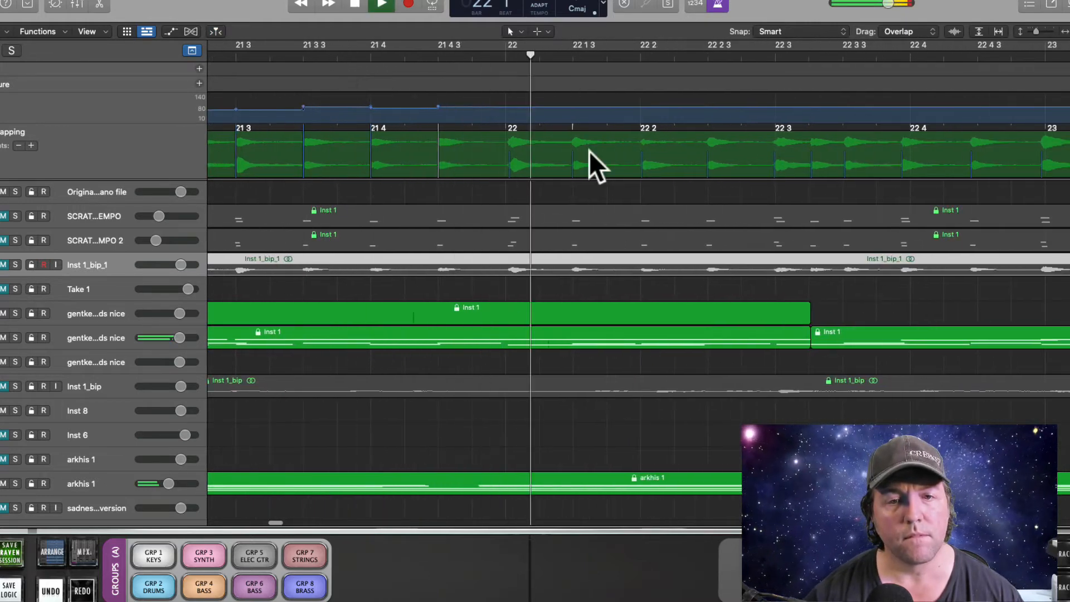
key(space)
Beat-map bar 22 to its transients in eighth notes, from the downbeat through beat 4.
drag(508, 136, 519, 139)
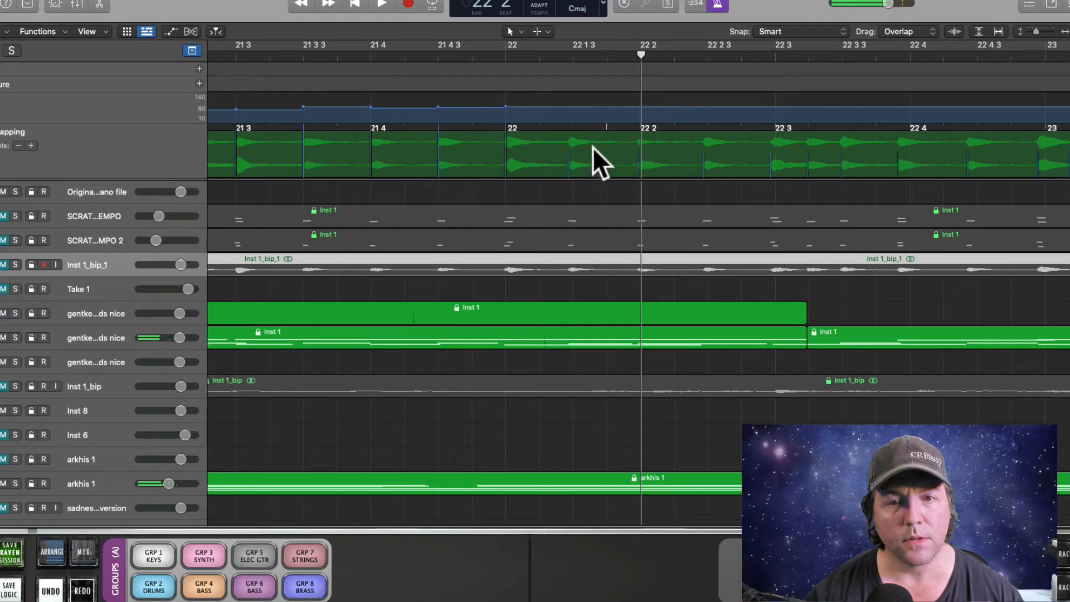
drag(640, 129, 861, 140)
scroll(866, 146, right, 5)
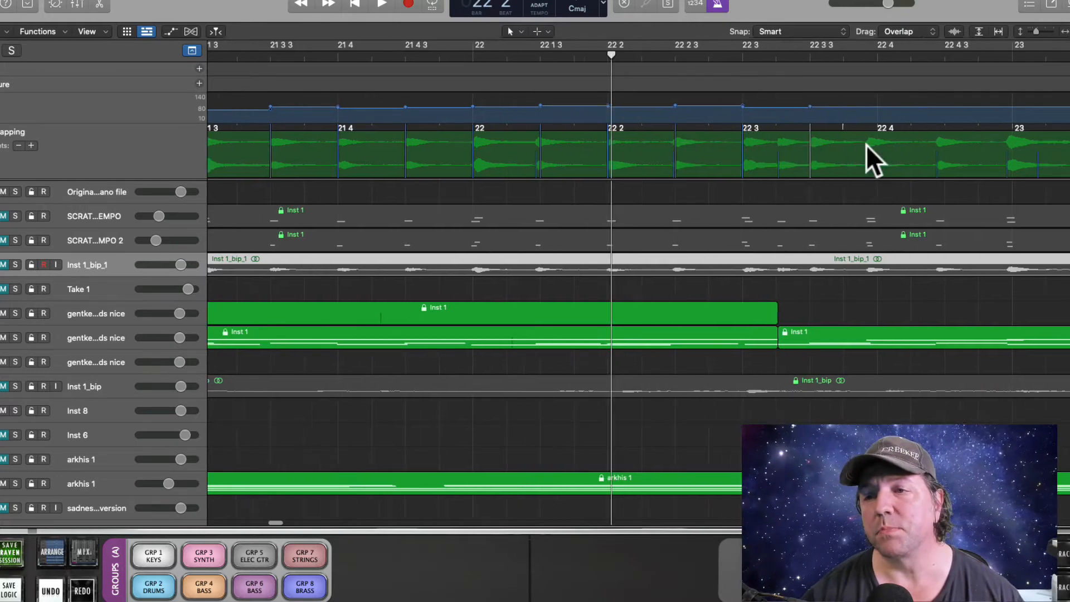
drag(794, 127, 789, 138)
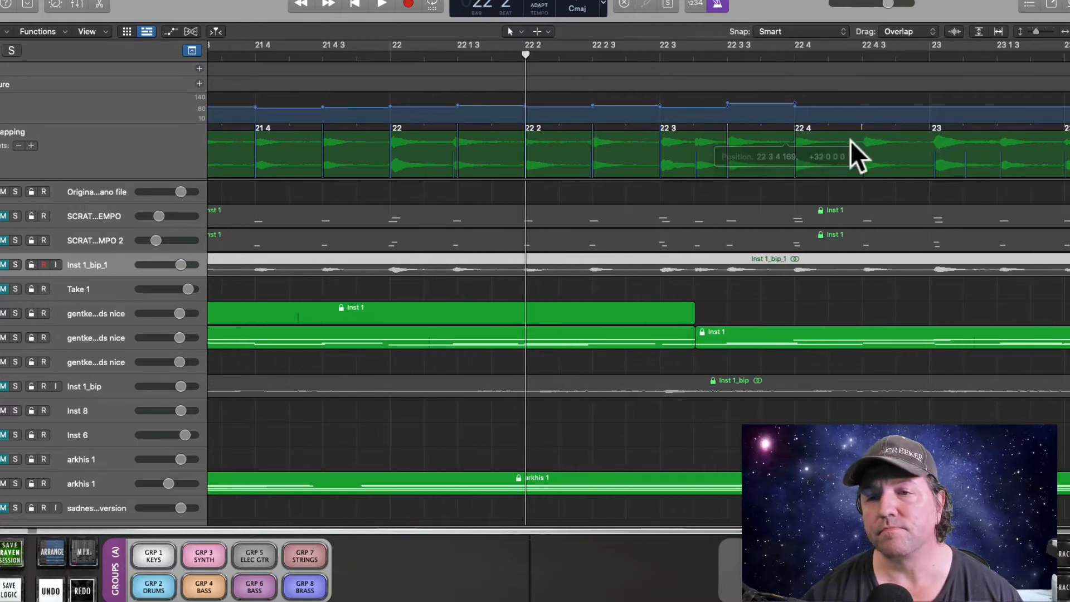
scroll(808, 131, left, 3)
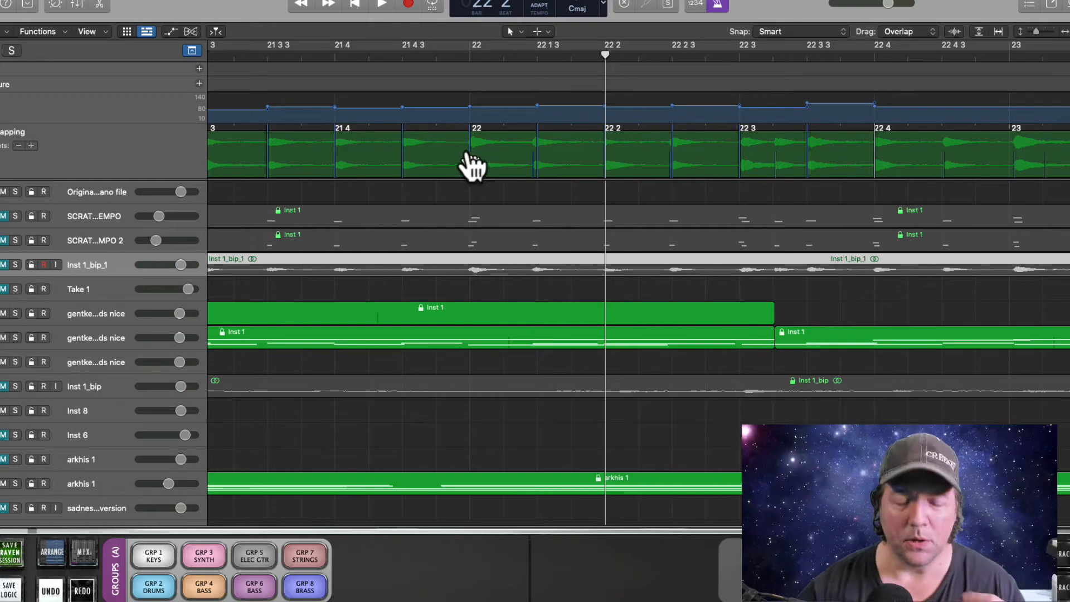
scroll(649, 110, right, 2)
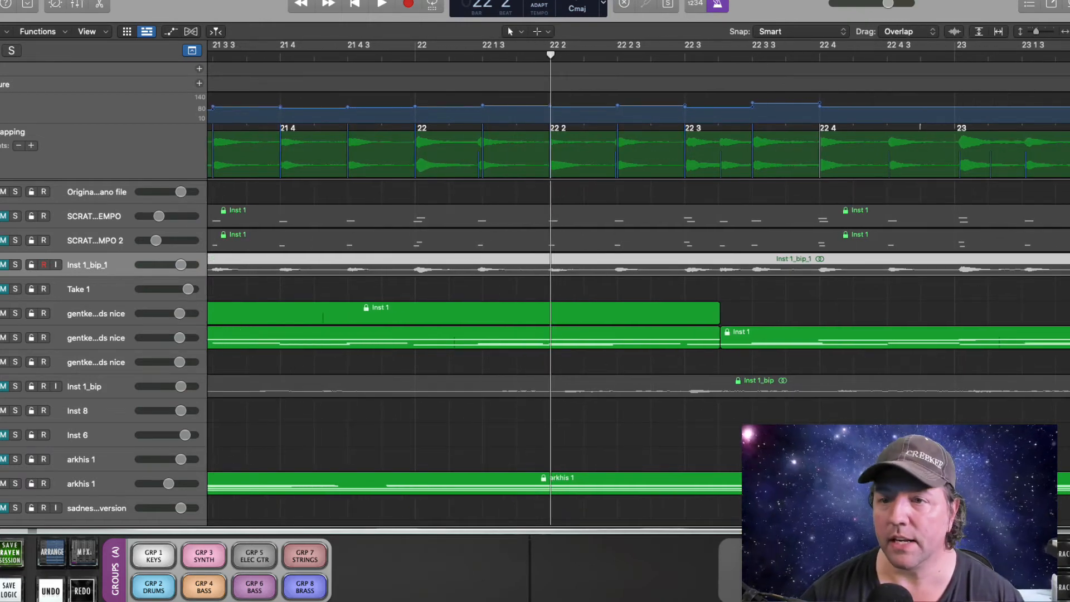
Beat-map the eighth notes from the second half of bar 22 beat 4 through bar 23 beat 4.
click(298, 56)
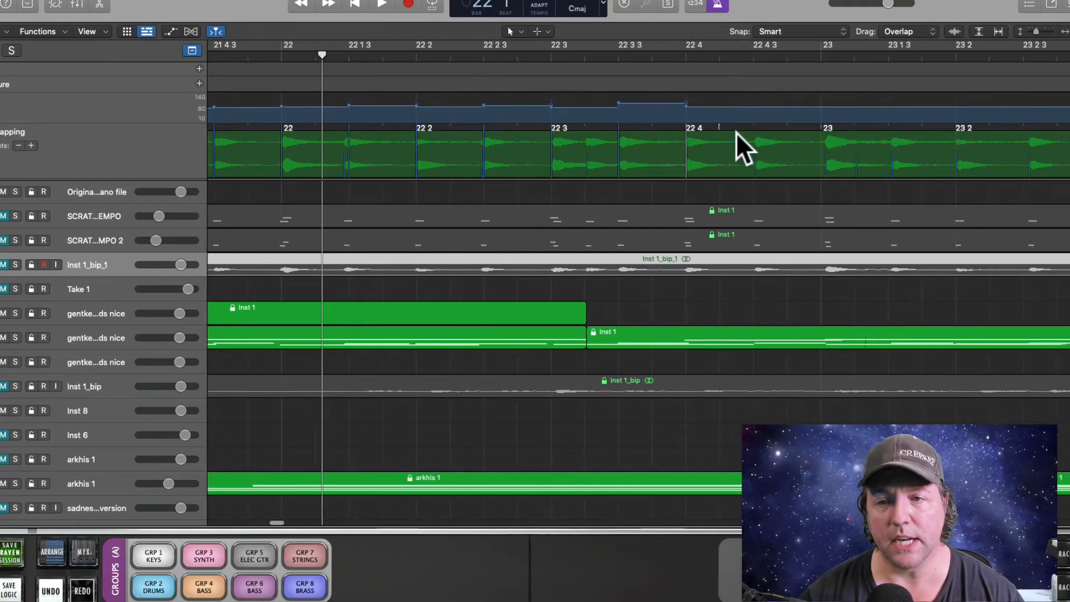
drag(677, 126, 880, 130)
mouse_move(948, 127)
mouse_down()
mouse_move(955, 133)
mouse_move(891, 132)
mouse_move(956, 132)
mouse_up()
scroll(960, 133, right, 5)
scroll(983, 135, right, 4)
click(927, 130)
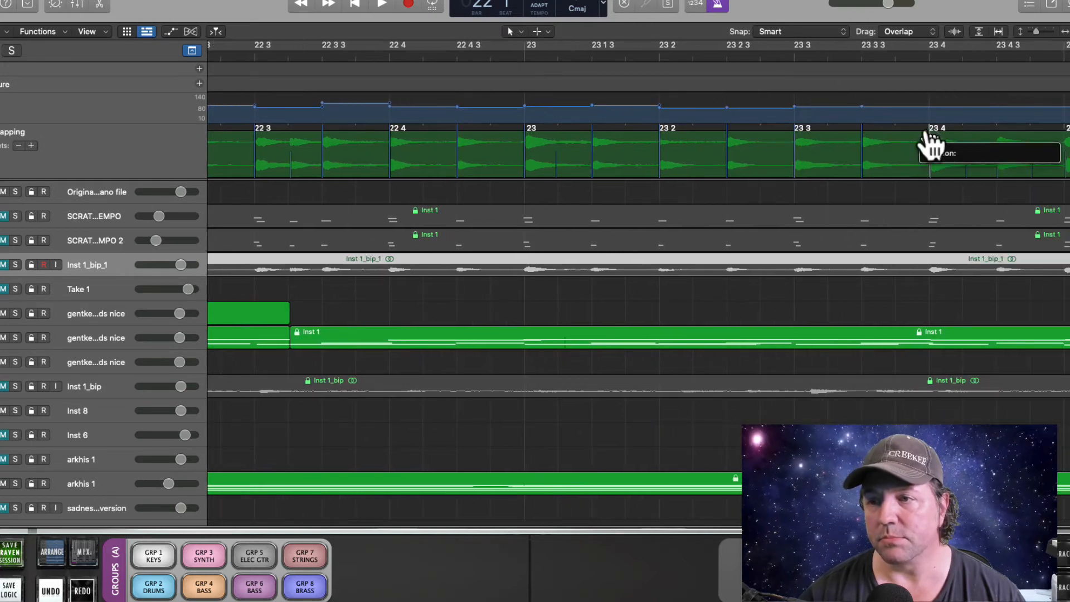
Beat-map the downbeat of bar 24 to its transient and listen with the metronome into beat 2.
scroll(983, 136, right, 6)
drag(915, 130, 932, 139)
key(space)
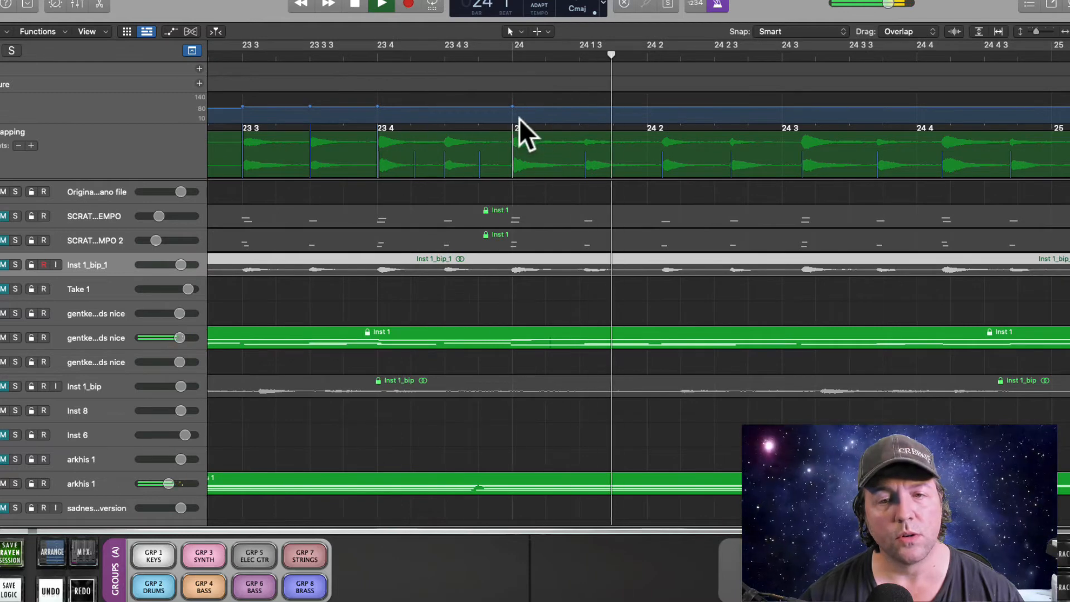
key(space)
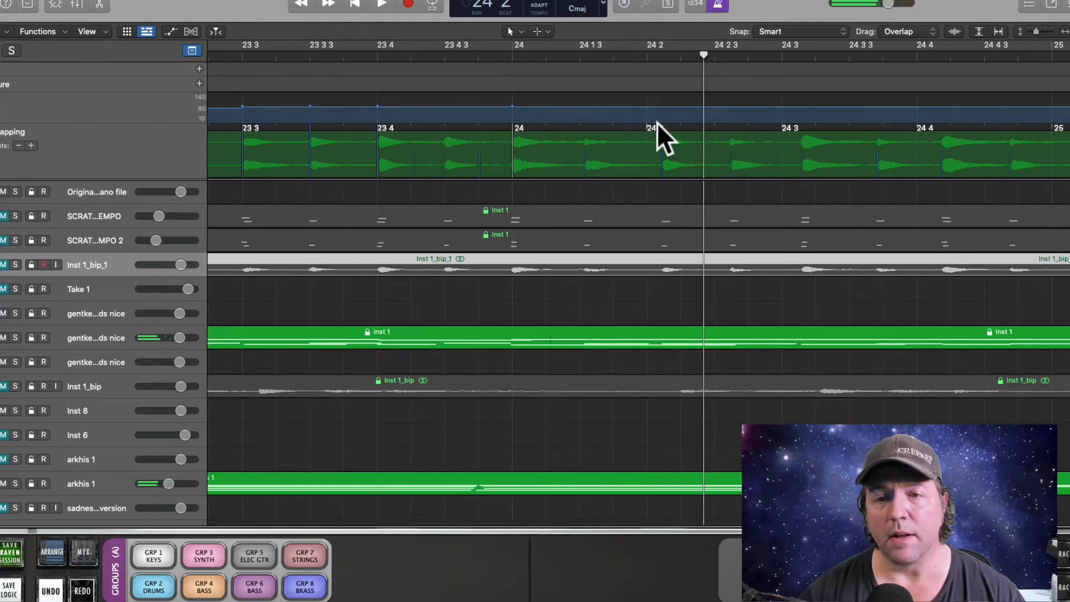
Beat-map beats 2 and 3 of bar 24 to their transients.
click(658, 136)
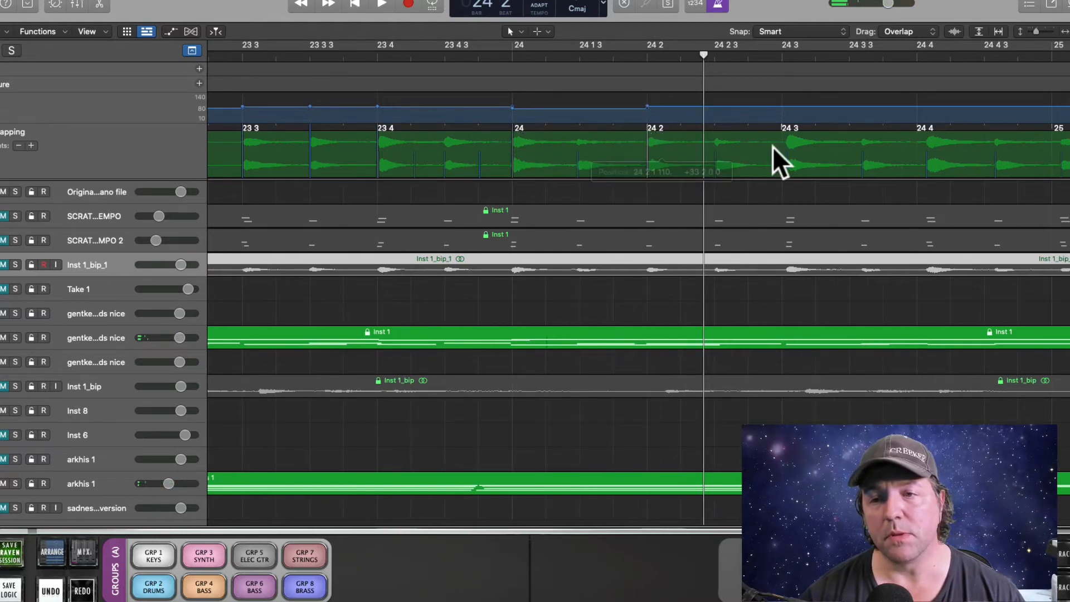
click(785, 134)
scroll(836, 150, right, 3)
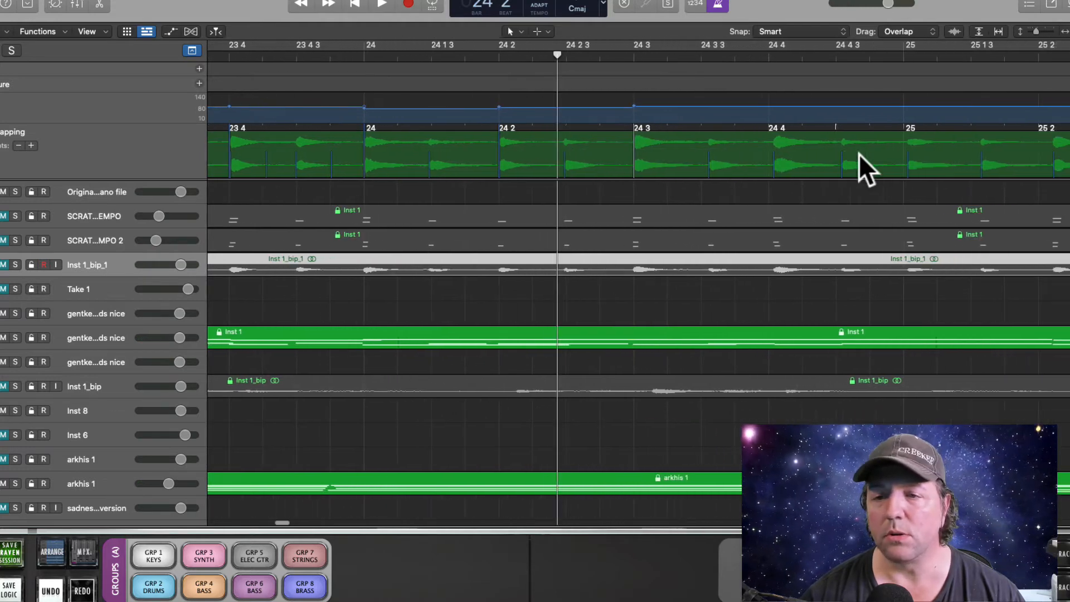
Beat-map bar 24 beat 4 and bar 25 beats 1 through 3 to their transients.
click(759, 132)
scroll(780, 150, right, 3)
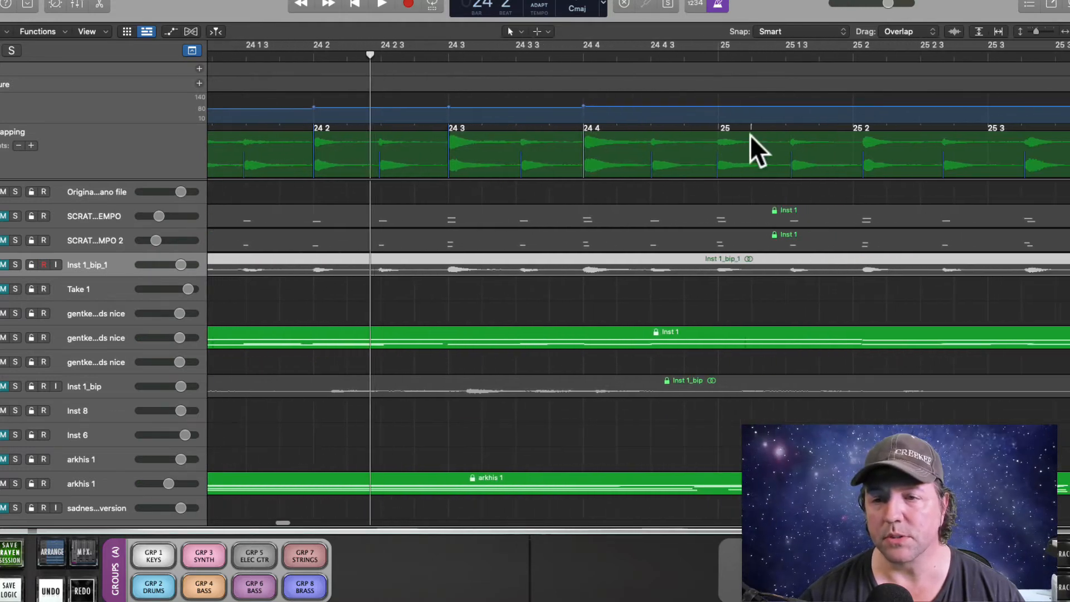
click(717, 130)
scroll(788, 162, right, 3)
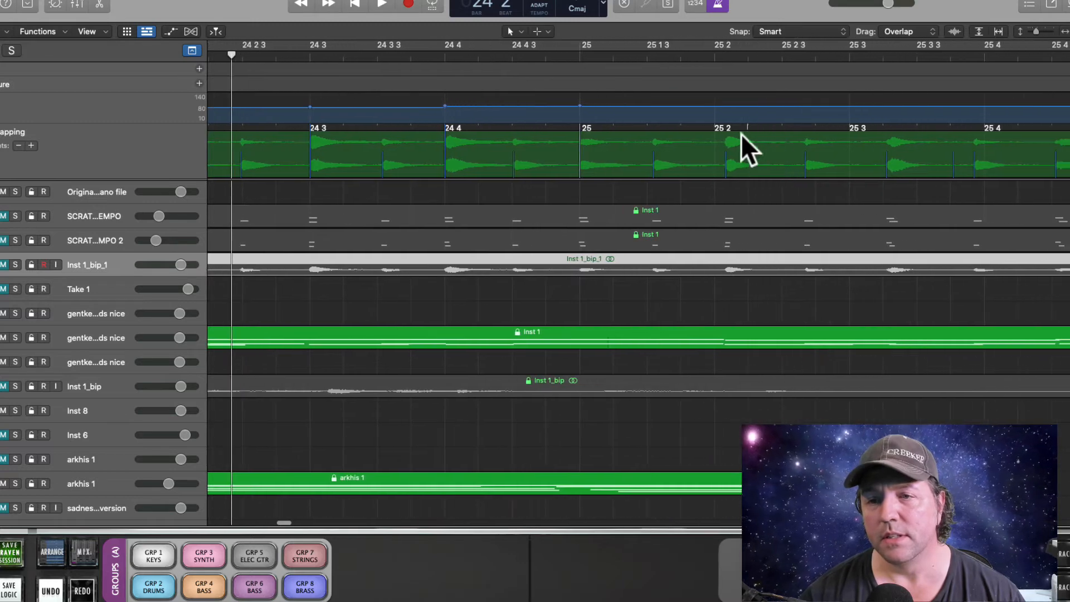
click(715, 129)
scroll(771, 151, right, 3)
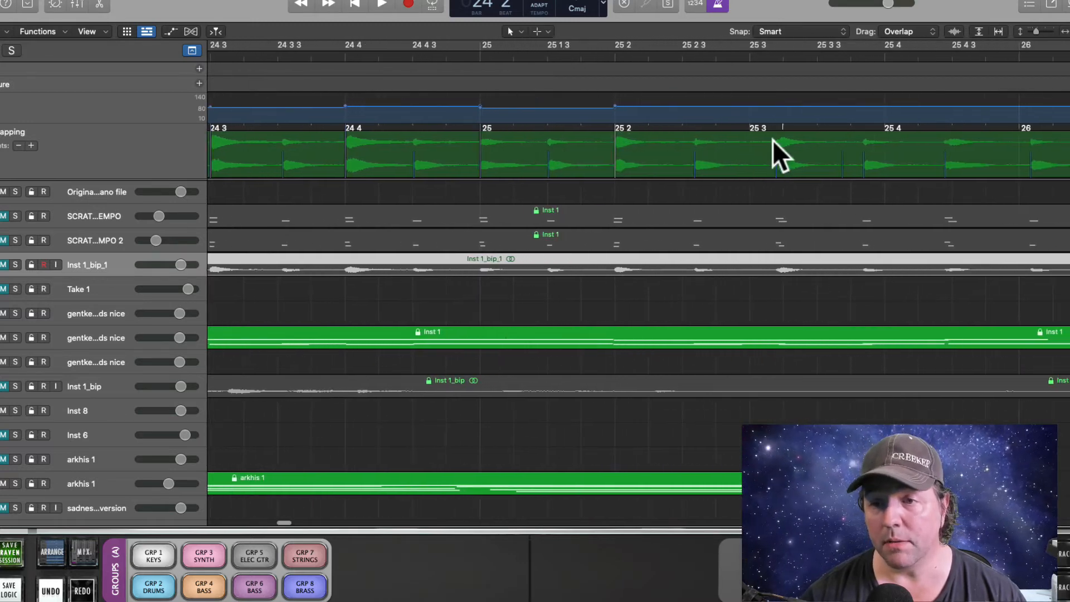
drag(740, 134, 771, 163)
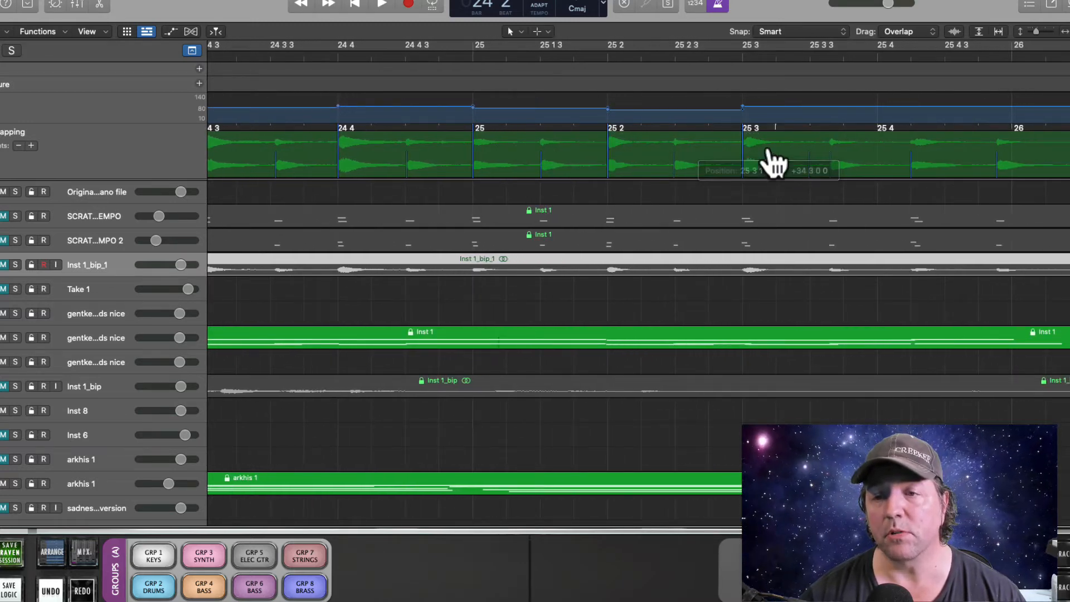
scroll(556, 76, right, 3)
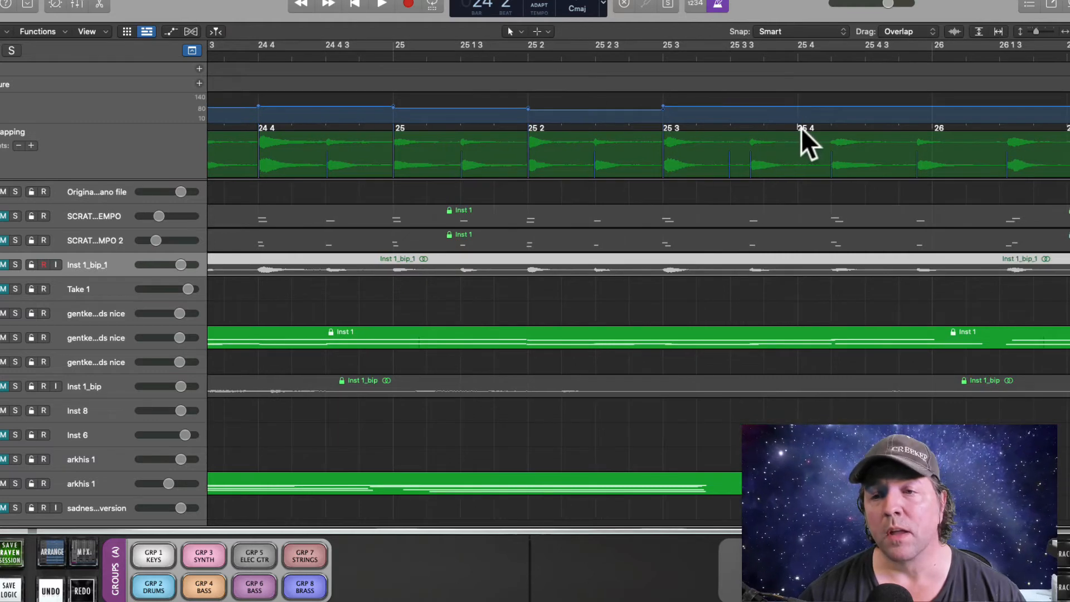
Undo the mapping of bar 25 beat 4 to the earlier transient, listen through bar 25, and map that beat to the next strong transient.
drag(796, 126, 758, 162)
key(super+z)
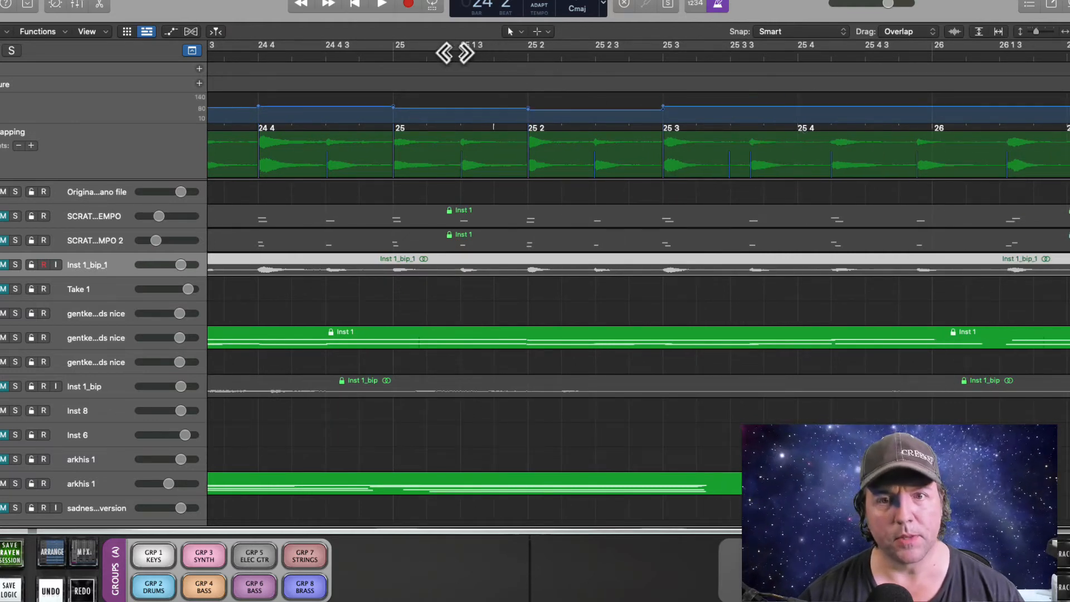
double_click(377, 58)
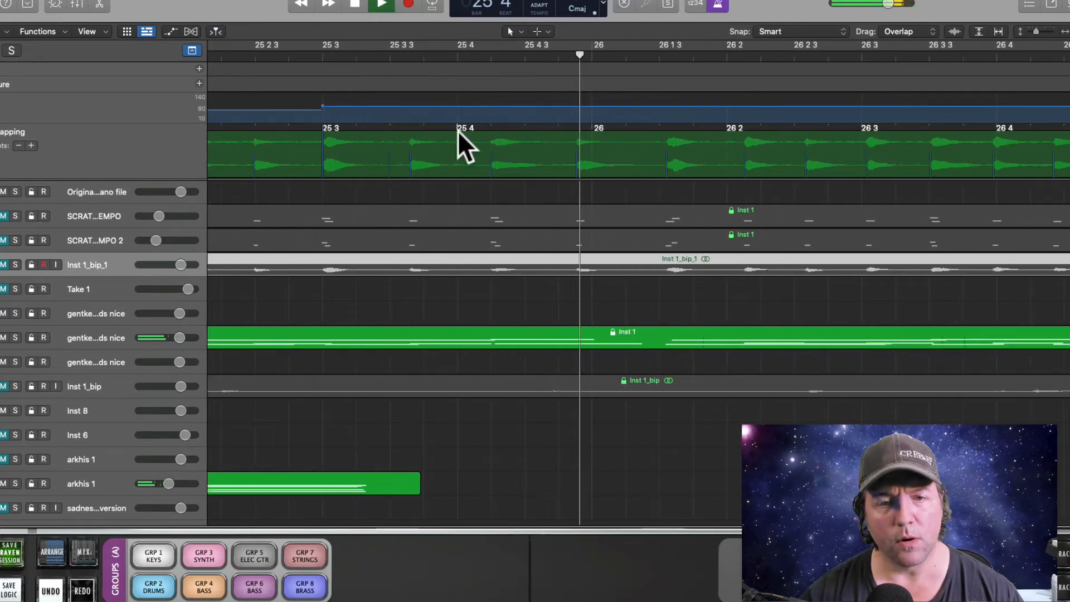
key(space)
drag(456, 128, 490, 150)
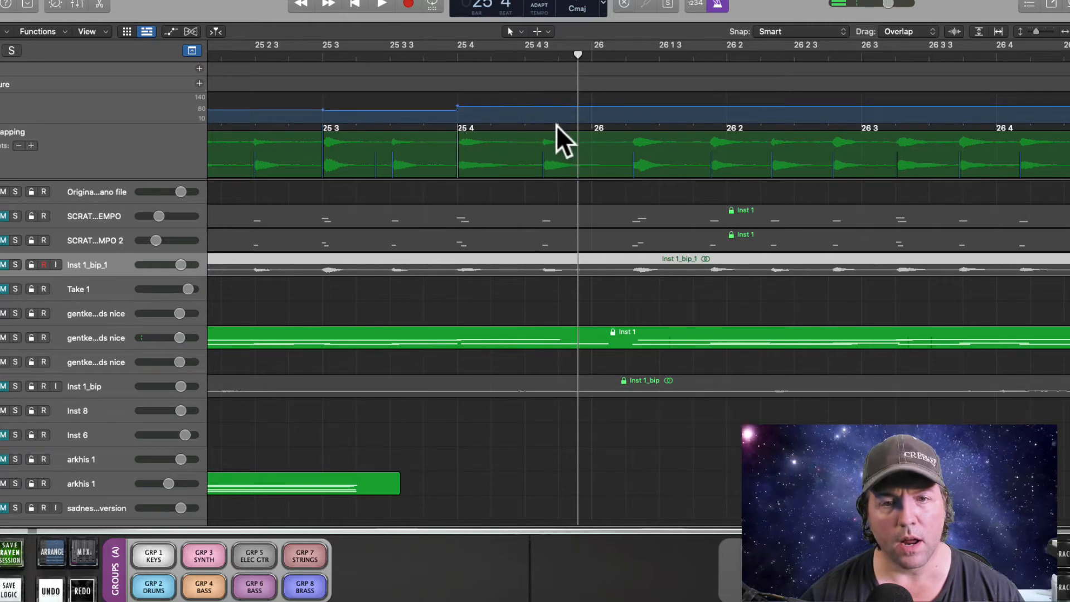
Beat-map the downbeat of bar 26 to its transient, checking the passage from bar 25 beat 4 against the metronome.
double_click(425, 50)
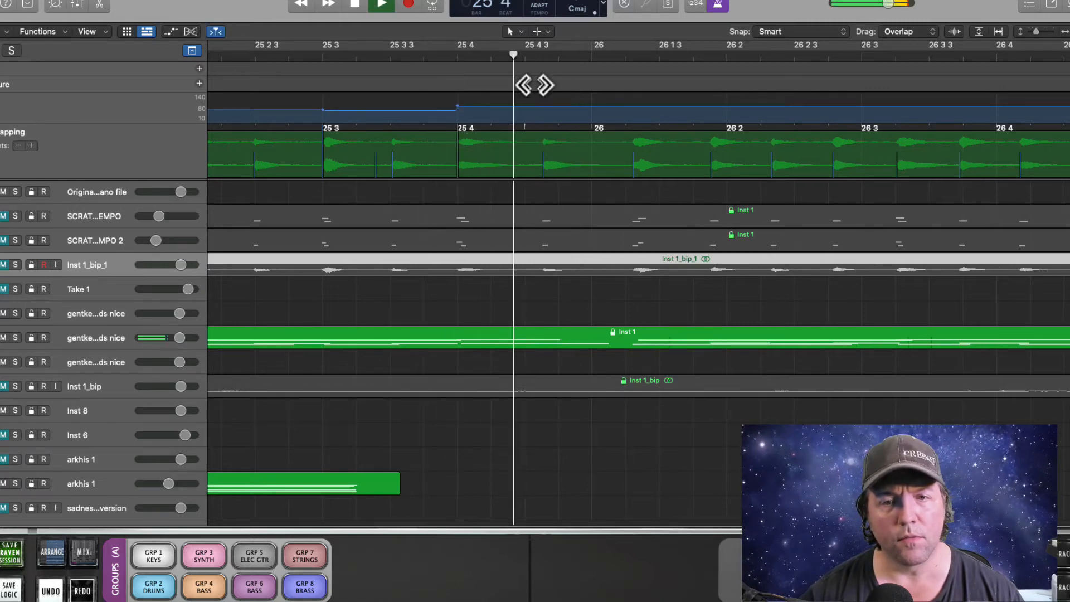
key(space)
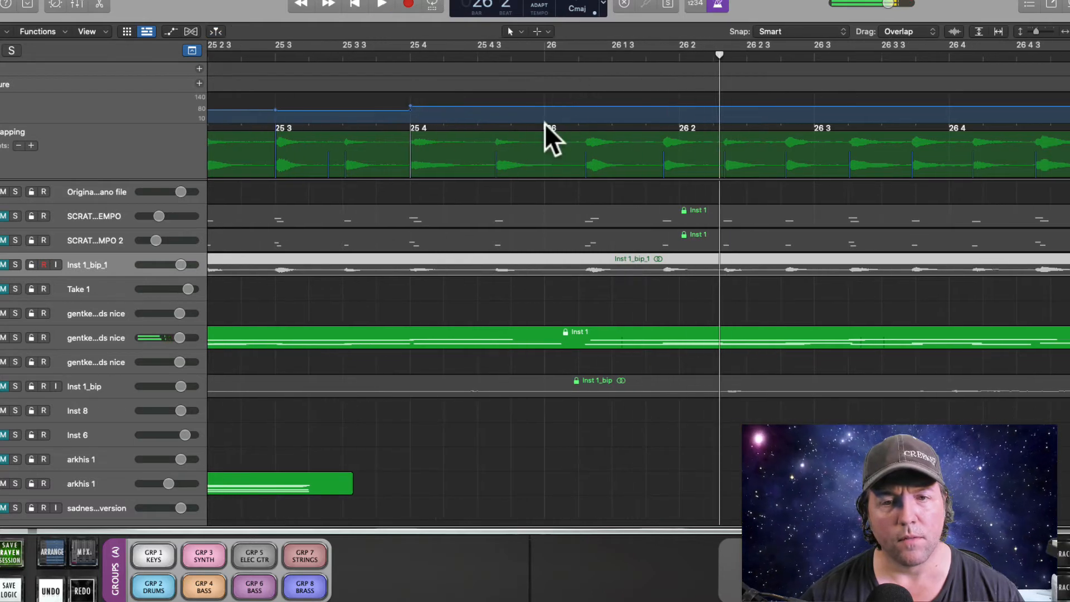
drag(543, 123, 594, 158)
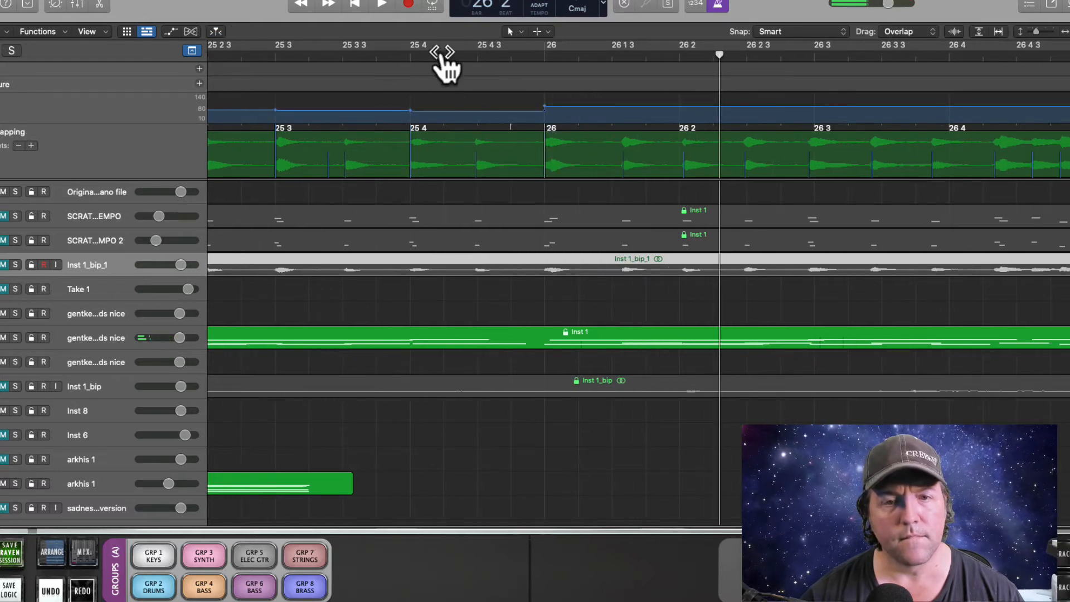
double_click(367, 51)
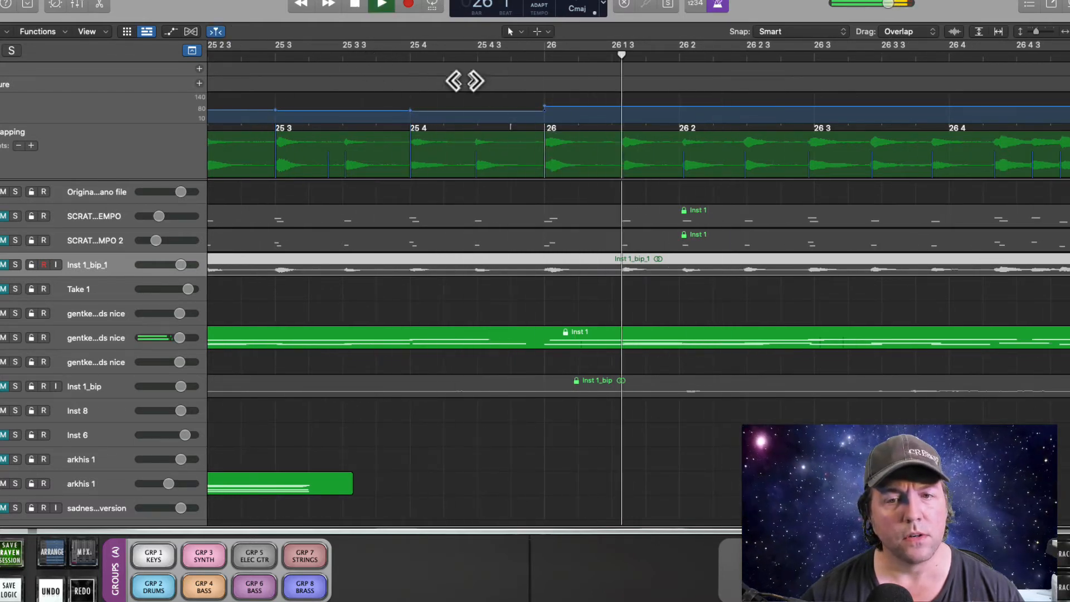
scroll(591, 94, right, 3)
key(space)
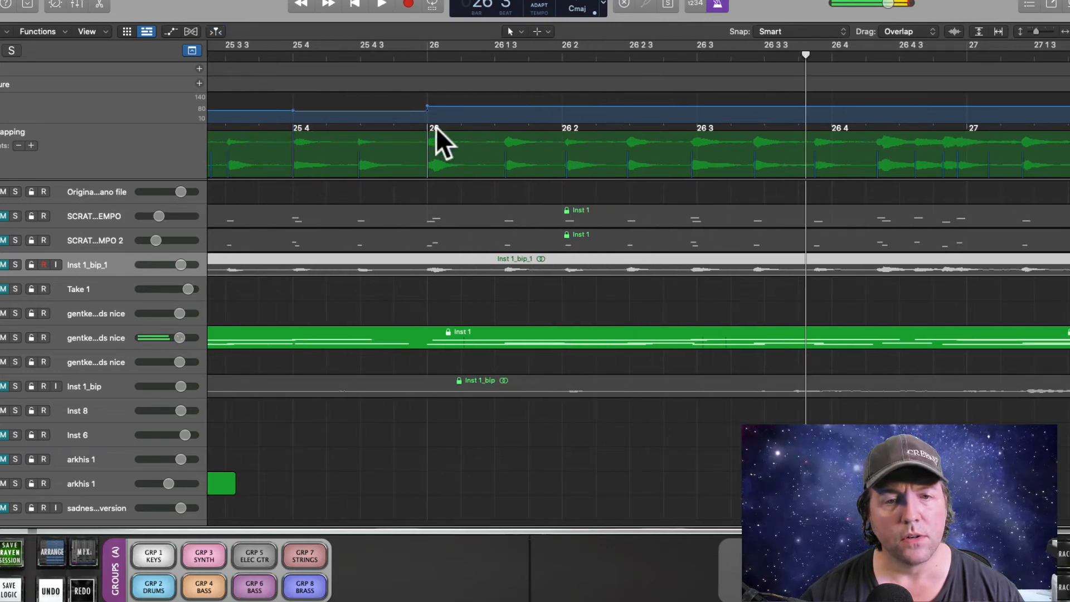
key(space)
double_click(343, 52)
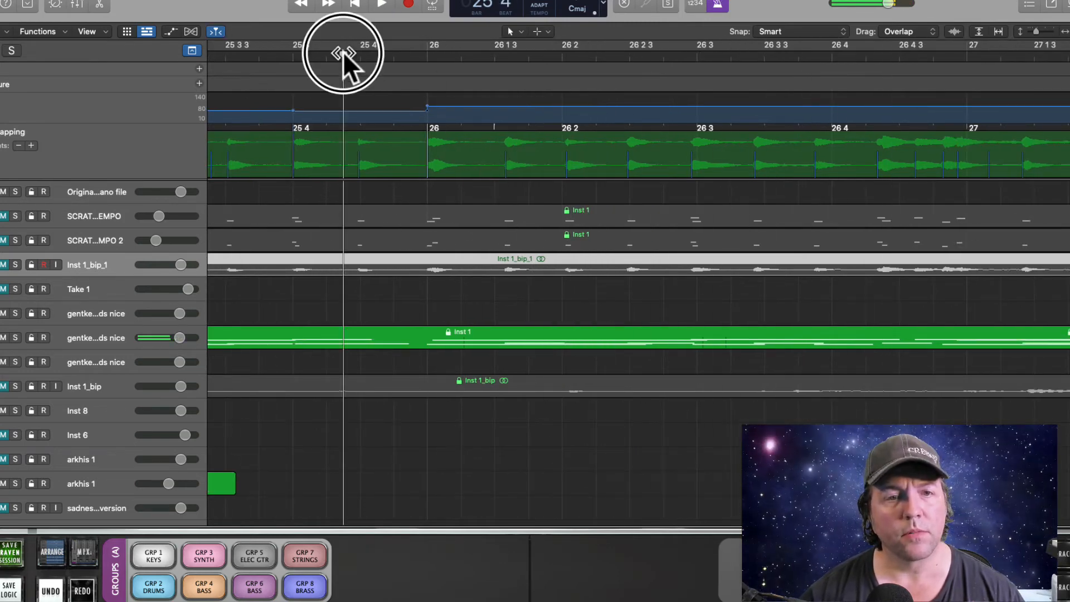
key(space)
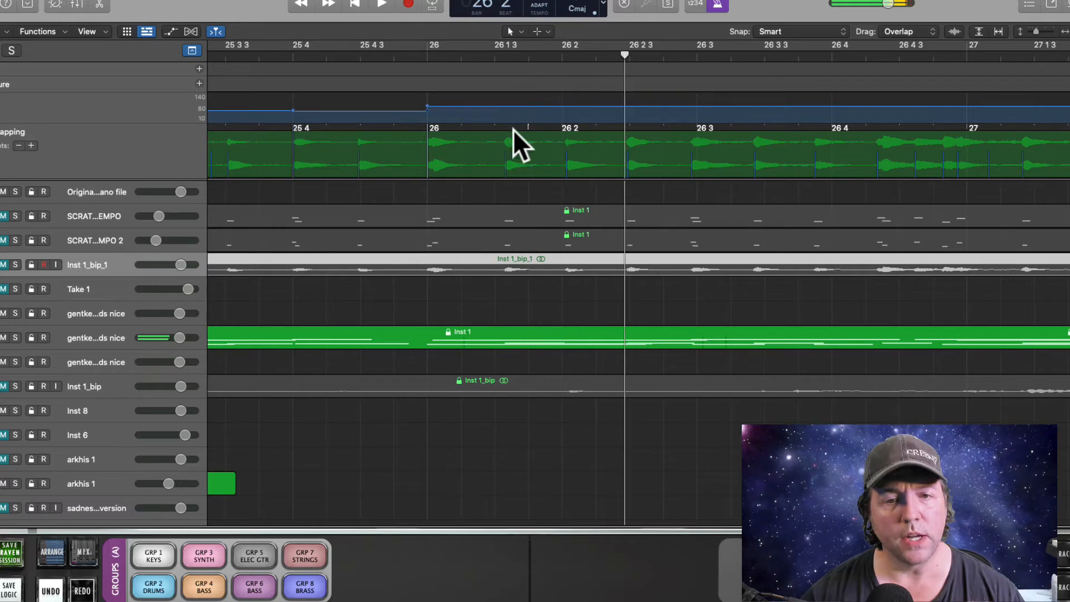
Beat-map bar 26 in eighth notes from the second half of beat 1 through beat 4, including its last sixteenth.
drag(494, 127, 547, 137)
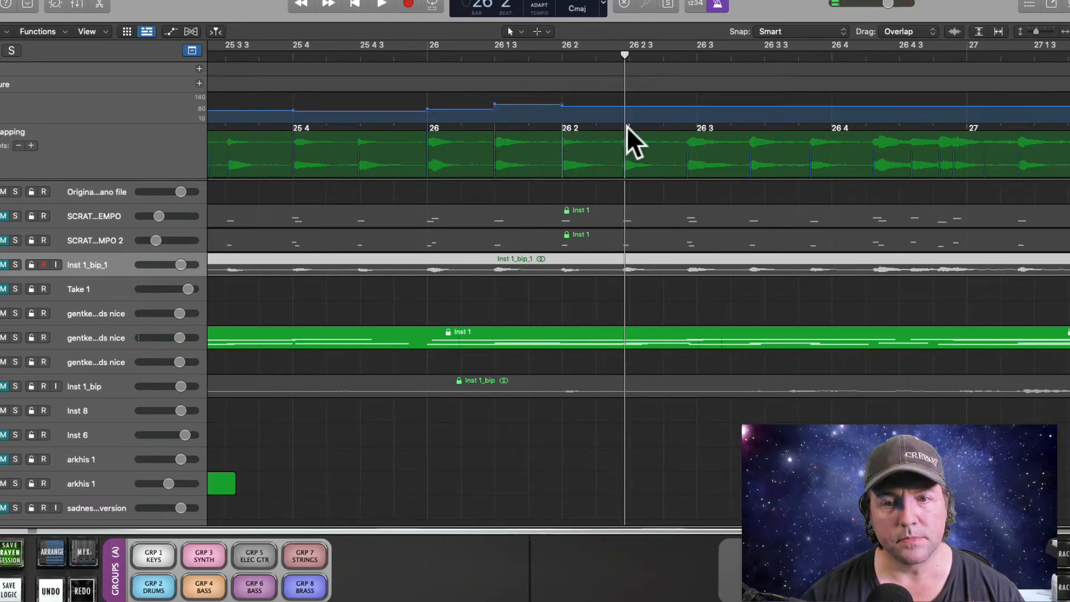
drag(626, 126, 615, 155)
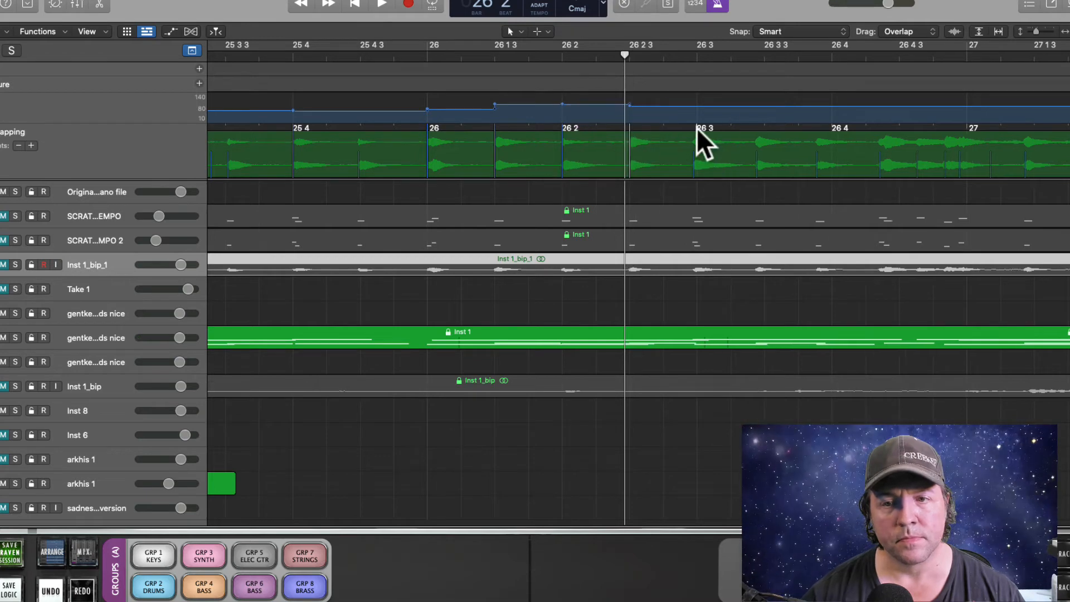
drag(696, 128, 734, 138)
scroll(724, 156, right, 3)
drag(813, 126, 852, 132)
Listen from the end of bar 25 beat 3 into bar 27 and beat-map the downbeat of bar 27.
scroll(598, 142, left, 7)
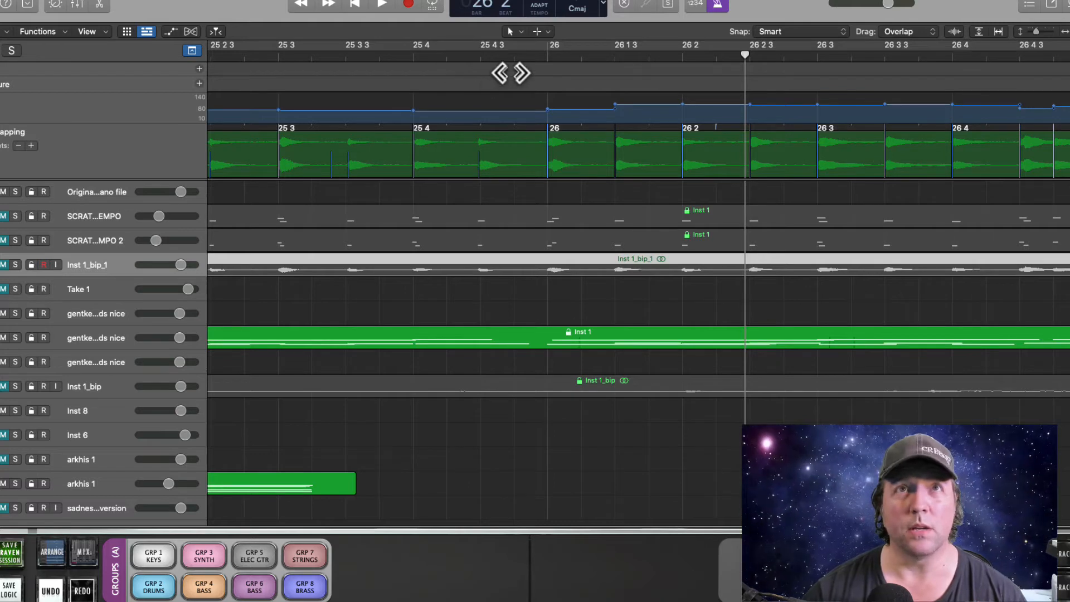
click(402, 58)
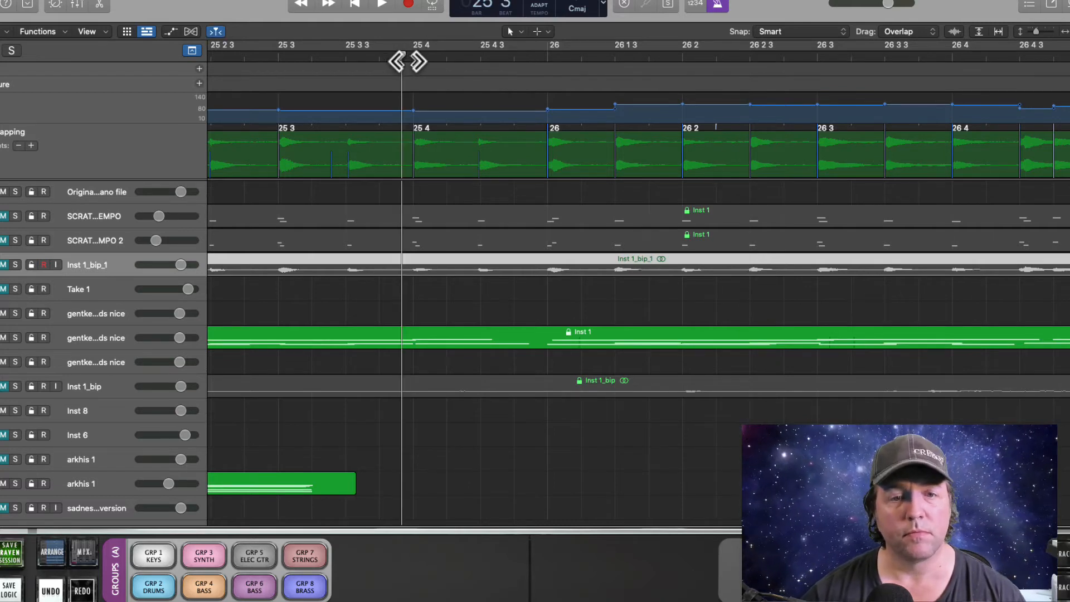
key(space)
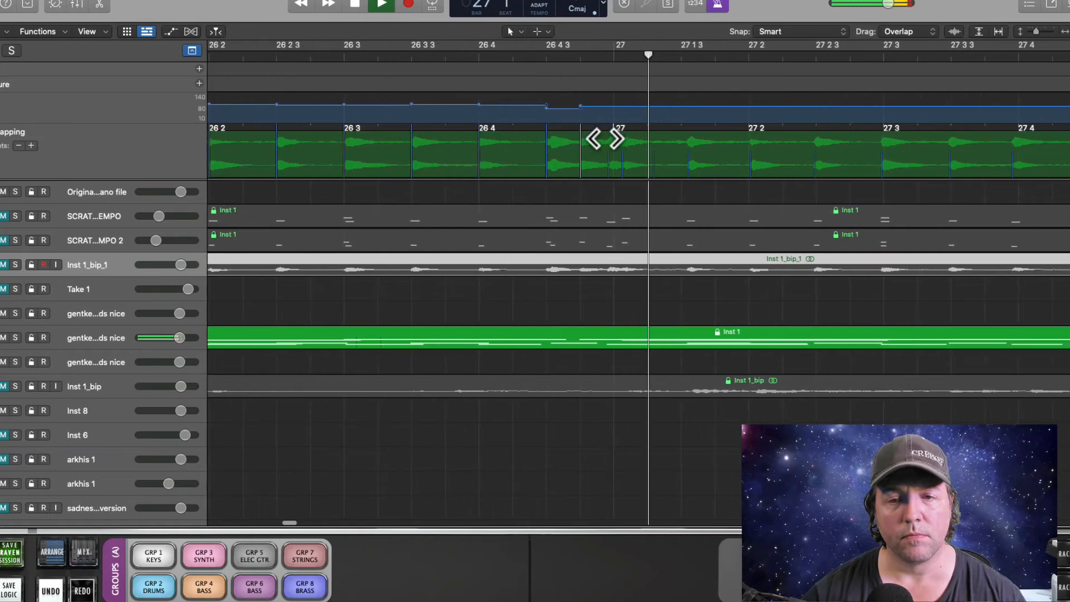
key(space)
drag(611, 129, 608, 144)
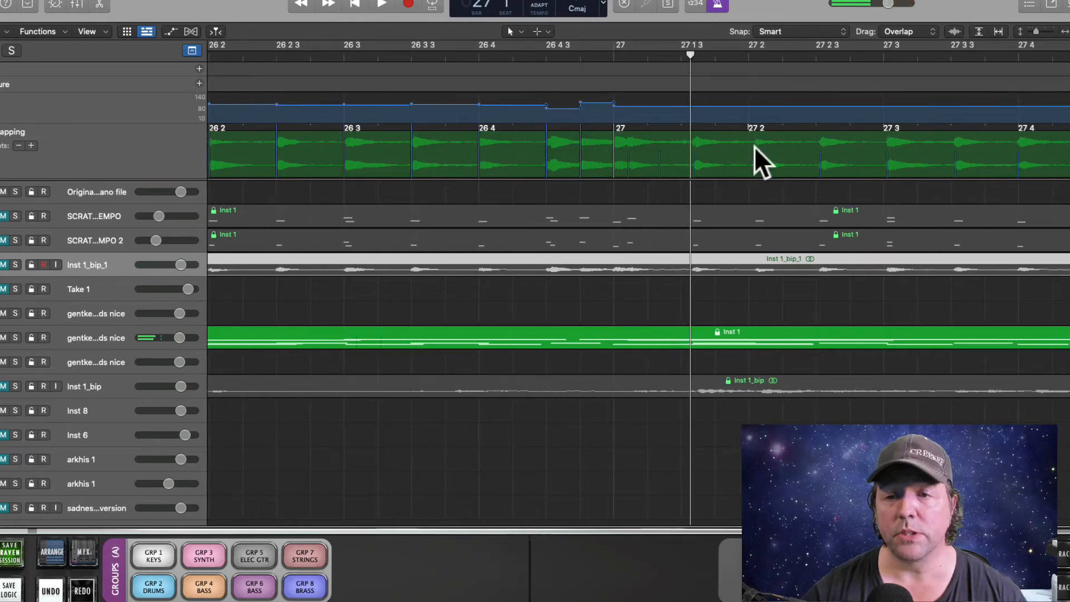
Beat-map beats 2 and 3 of bar 27 to their transients.
drag(748, 127, 771, 143)
scroll(821, 167, right, 4)
scroll(795, 151, right, 5)
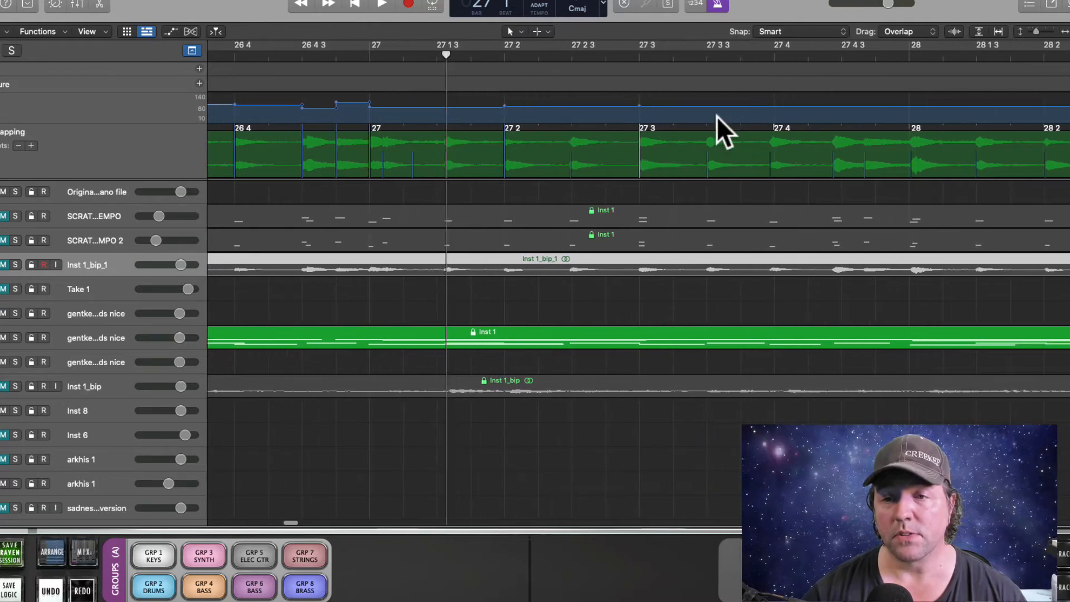
Beat-map the eighth notes from the second half of bar 27 beat 3 through the downbeat of bar 28.
mouse_move(707, 127)
mouse_down()
mouse_move(719, 139)
mouse_move(769, 131)
mouse_move(852, 153)
mouse_move(836, 126)
mouse_up()
click(837, 129)
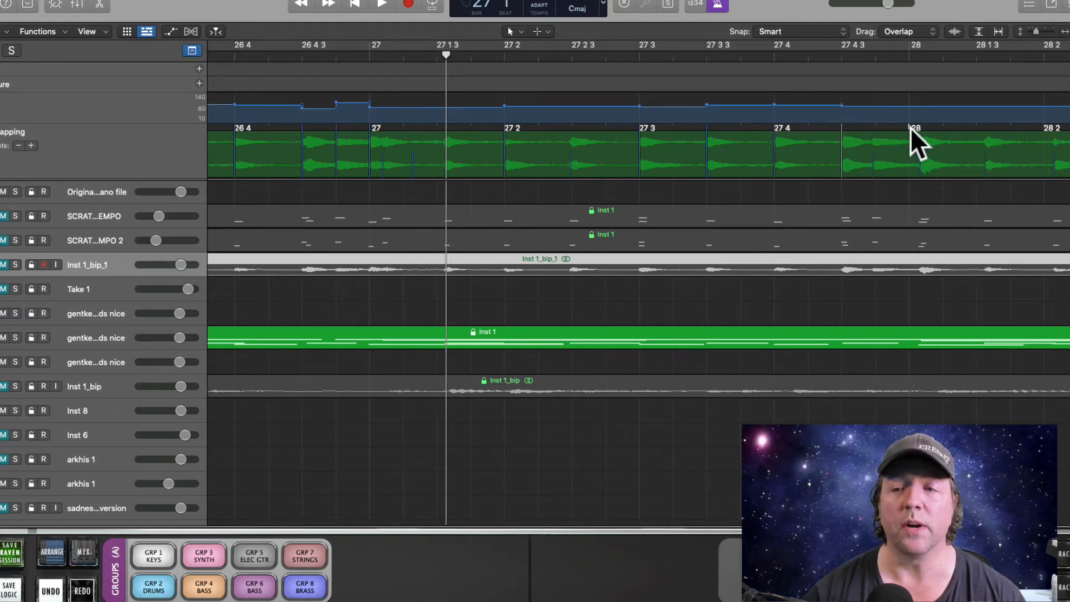
click(908, 128)
Listen from bar 27 into bar 28 with the metronome and beat-map the second half of bar 28 beat 1.
scroll(907, 162, right, 3)
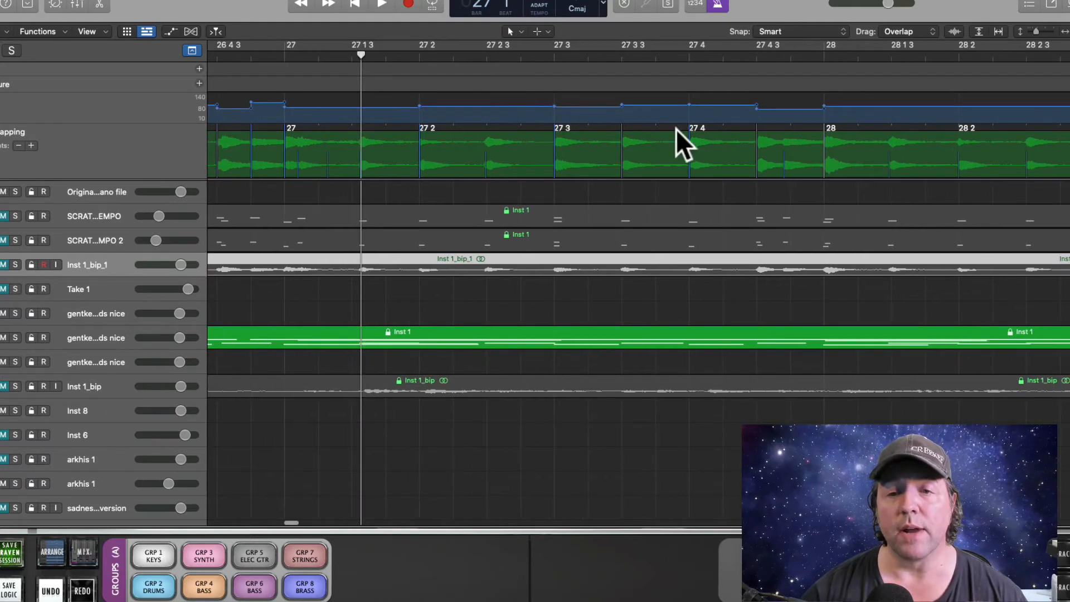
scroll(676, 131, right, 4)
click(266, 55)
key(space)
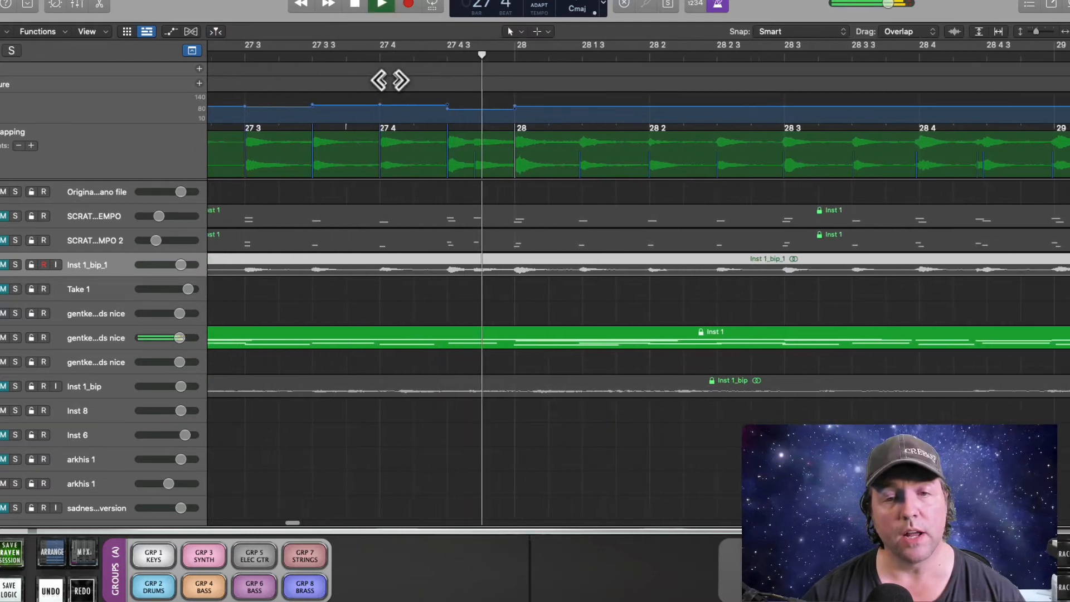
click(577, 128)
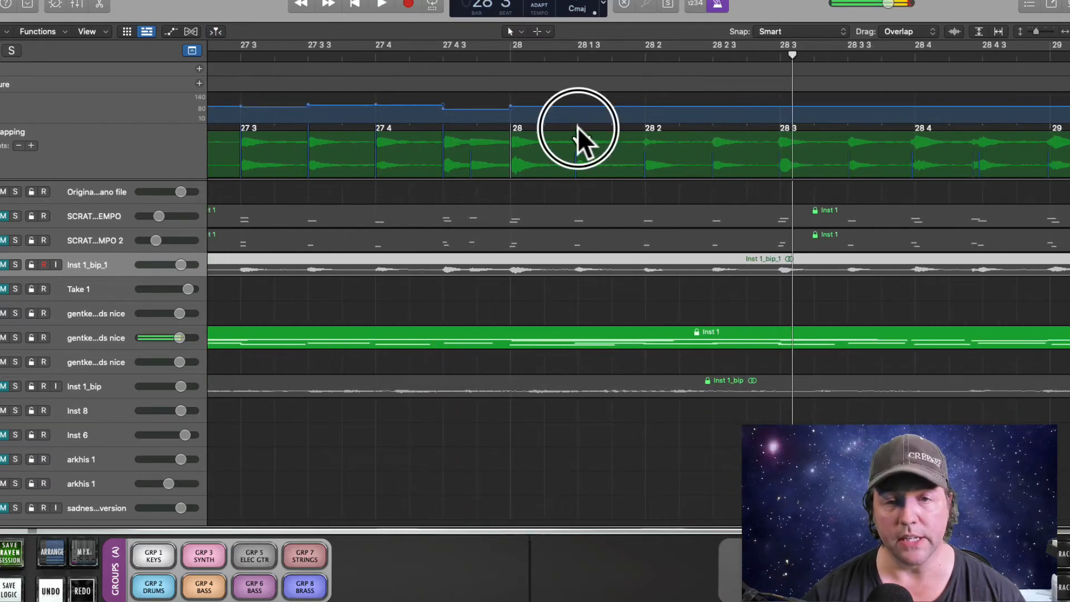
Reselect the Inst 1_bip_1 region and beat-map bar 28 from beat 2 through beat 4 to its transients.
click(649, 135)
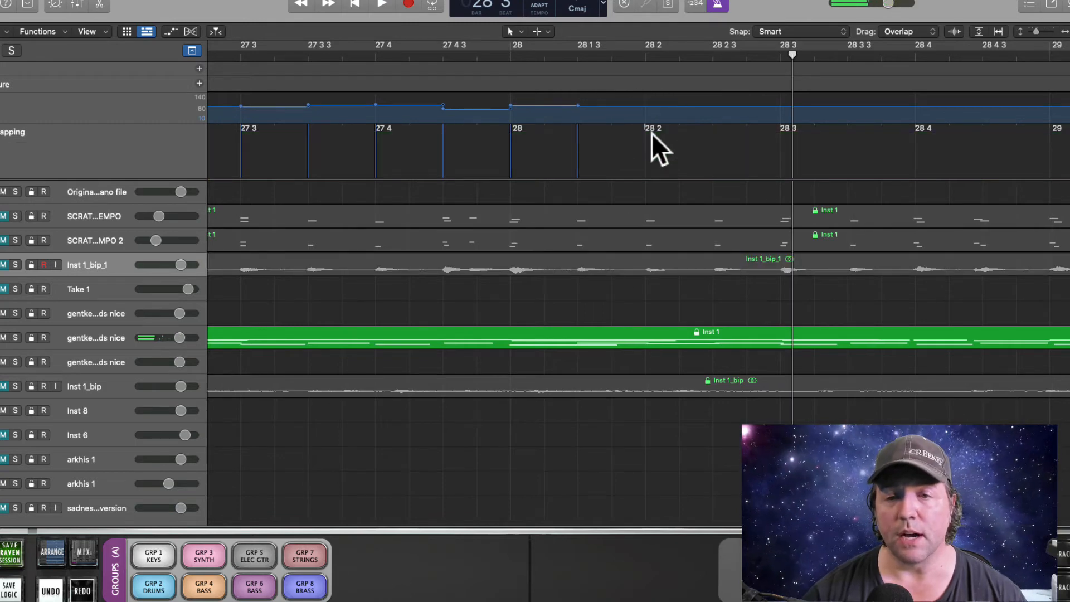
click(675, 390)
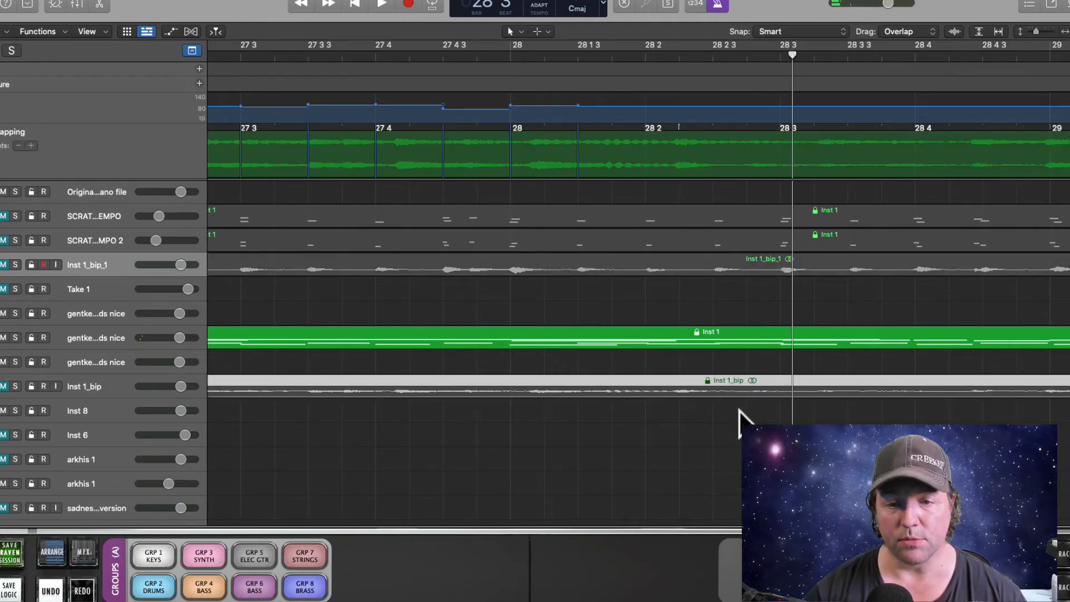
click(642, 259)
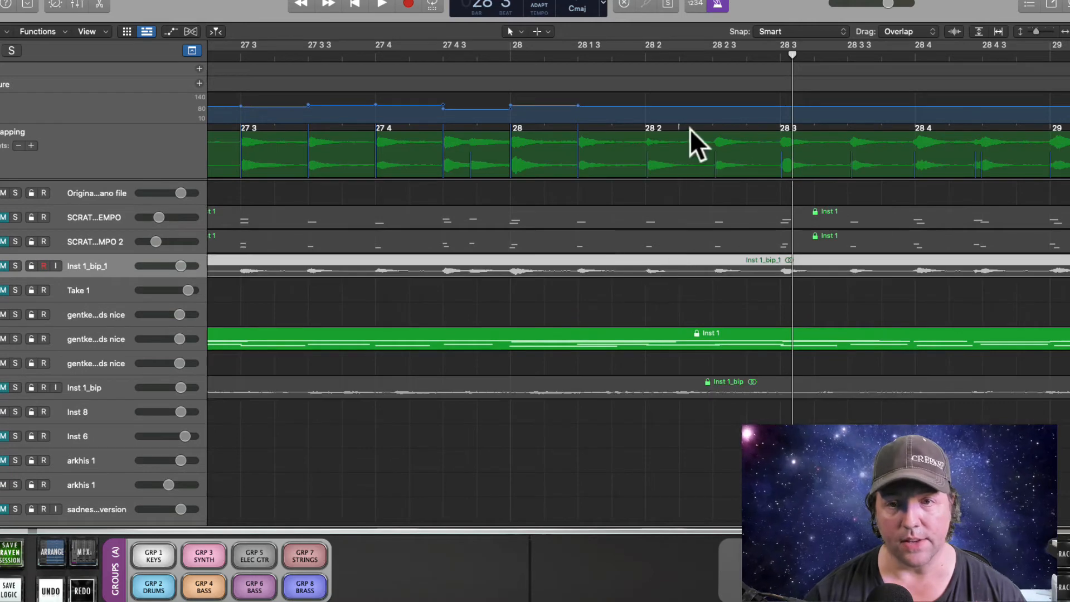
drag(643, 124, 649, 134)
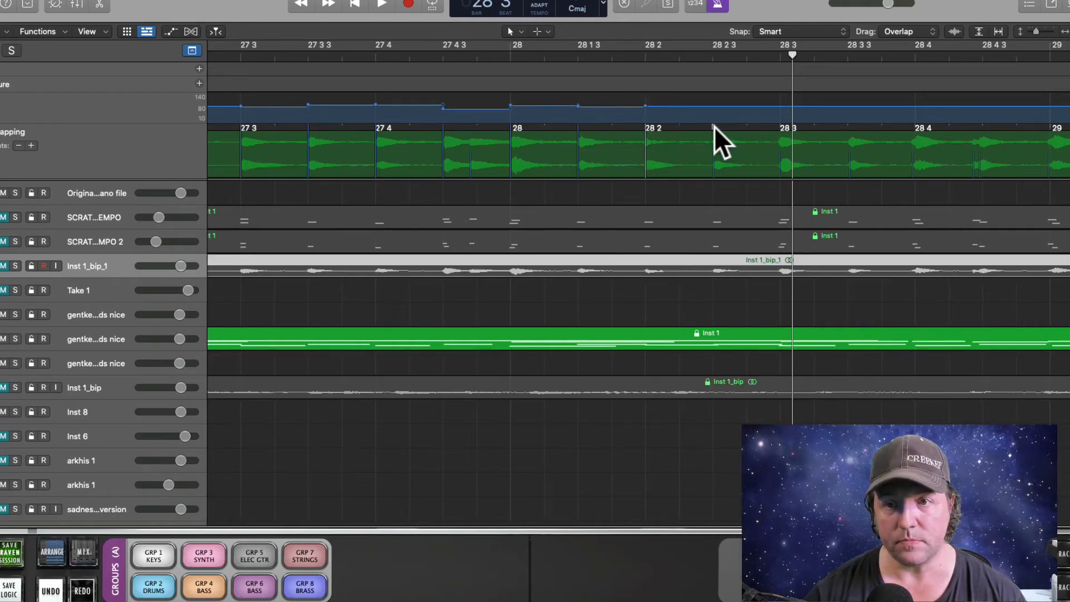
drag(714, 126, 713, 134)
drag(785, 133, 781, 135)
drag(848, 125, 849, 136)
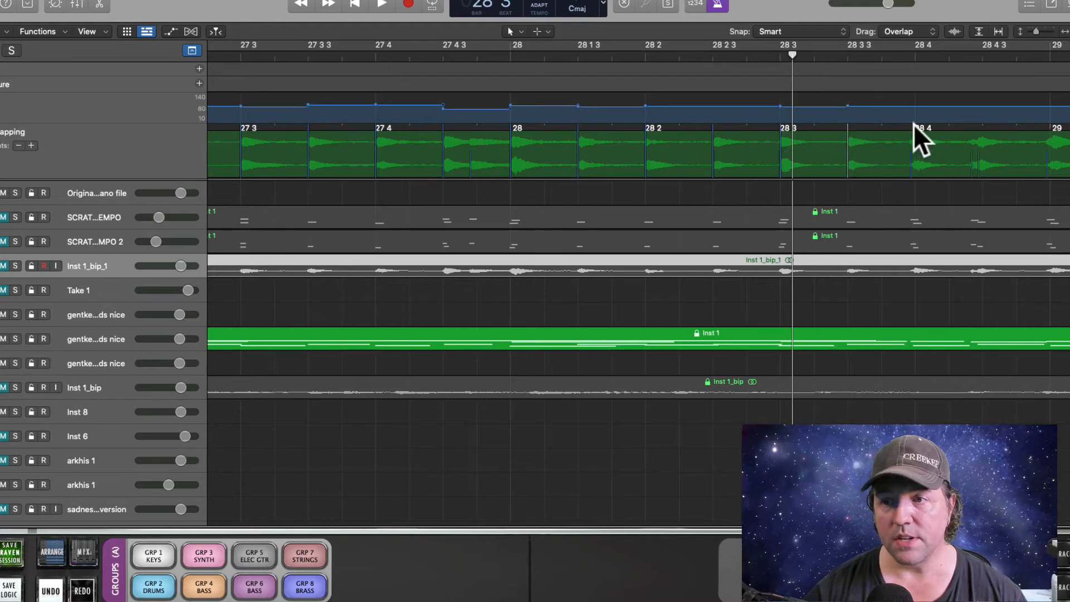
mouse_move(914, 125)
mouse_down()
mouse_move(907, 145)
mouse_move(929, 139)
mouse_up()
Beat-map the second half of bar 28 beat 4 and listen with the metronome from bar 28 beat 2 into bar 29.
scroll(902, 139, right, 5)
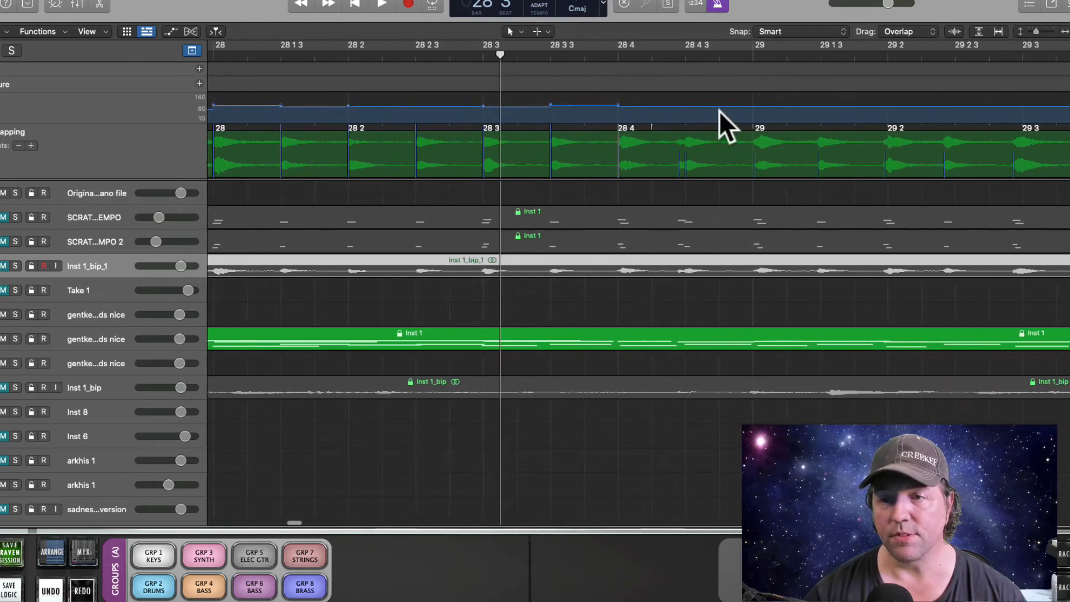
scroll(719, 111, right, 3)
drag(636, 134, 641, 136)
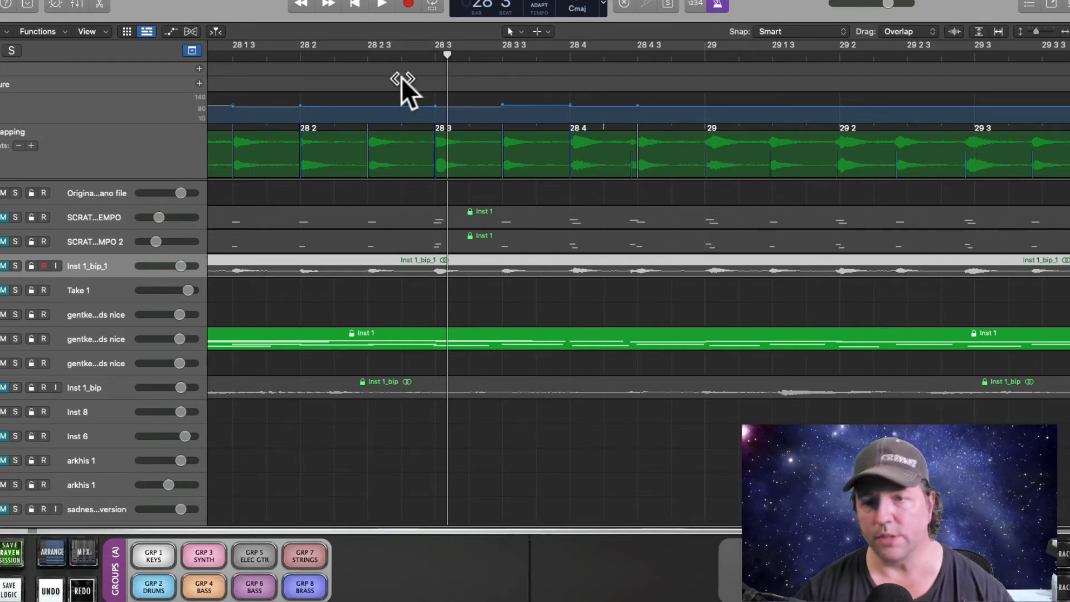
click(355, 56)
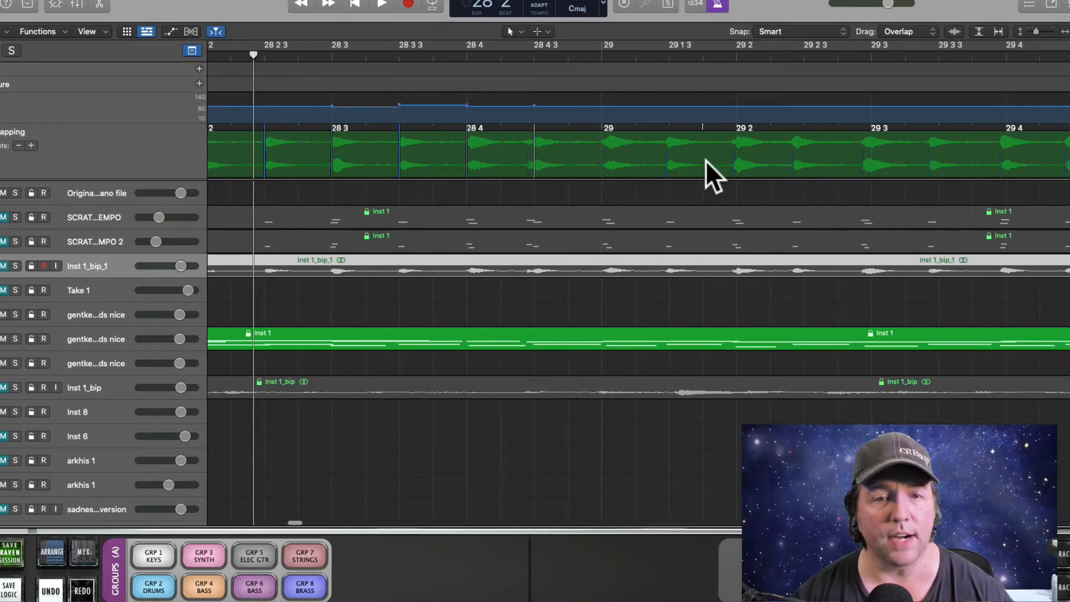
key(space)
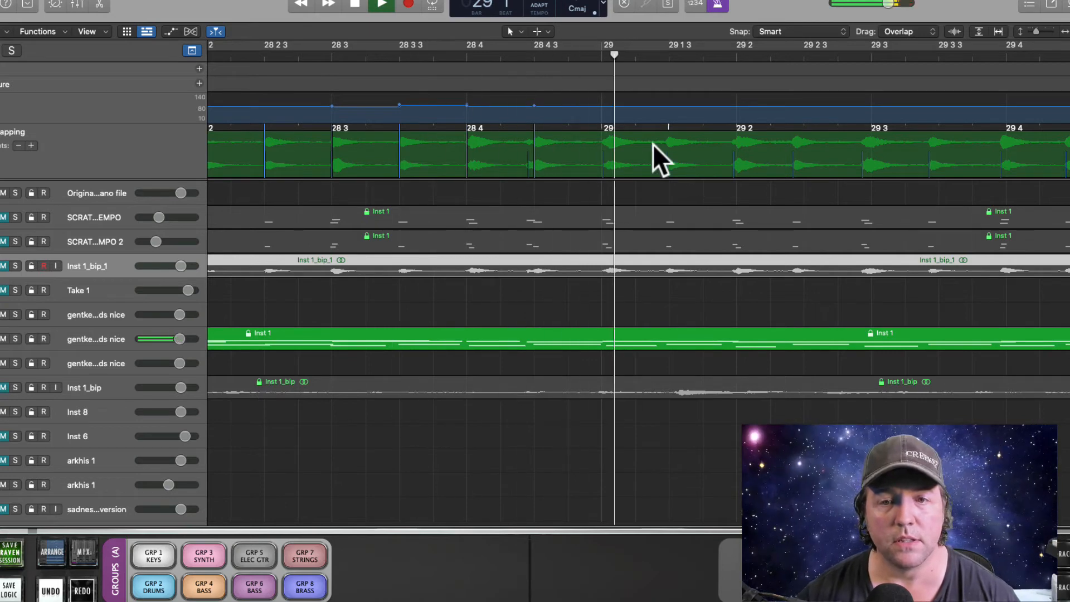
Stop playback, reselect the Inst 1_bip_1 region and beat-map bar 29 beat 2 to its transient.
key(space)
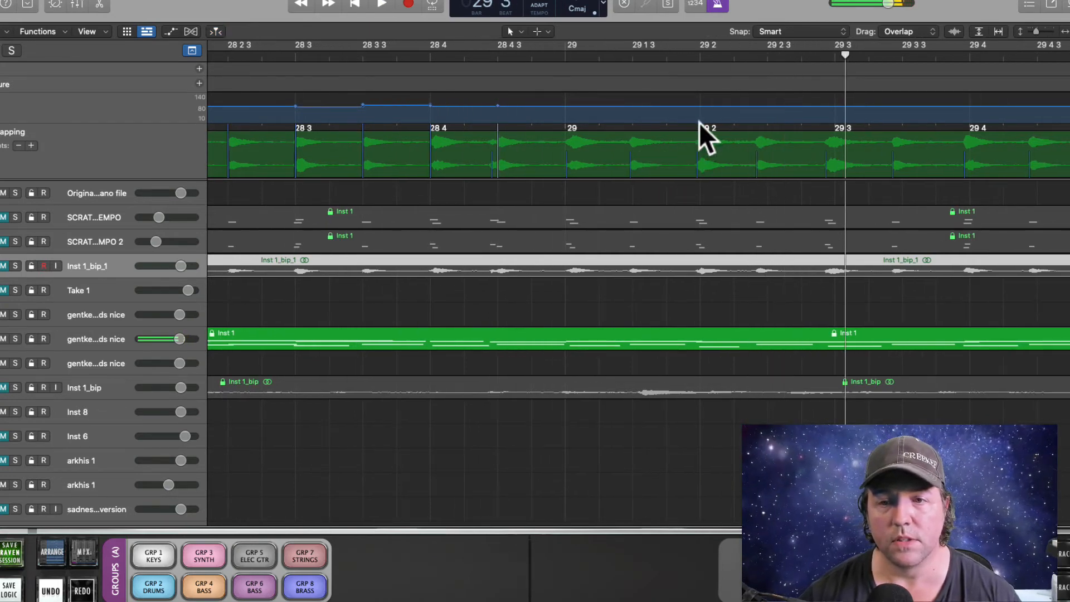
click(700, 126)
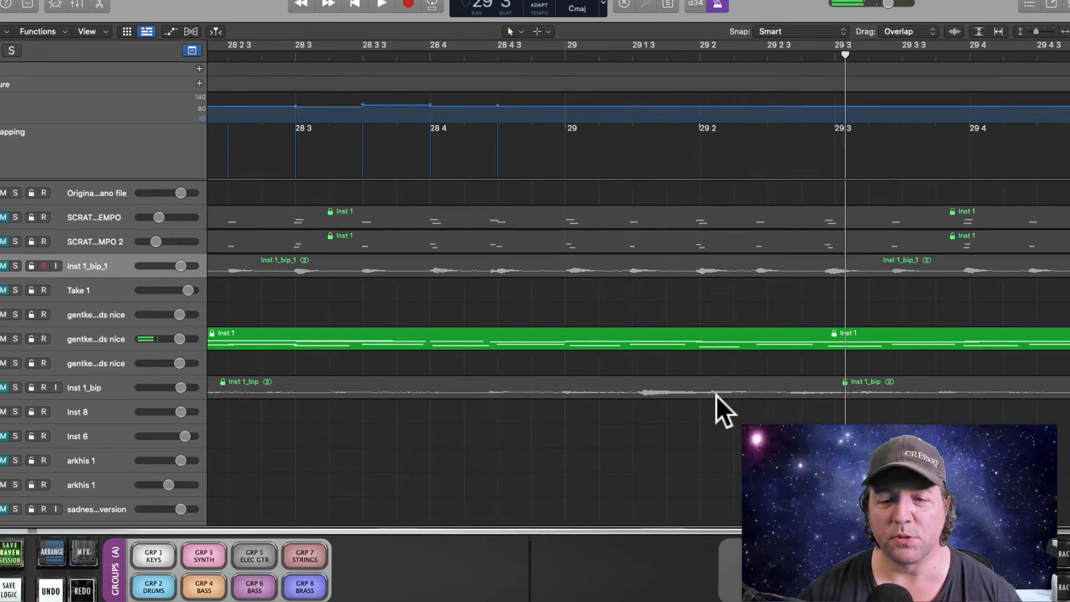
click(713, 270)
click(700, 126)
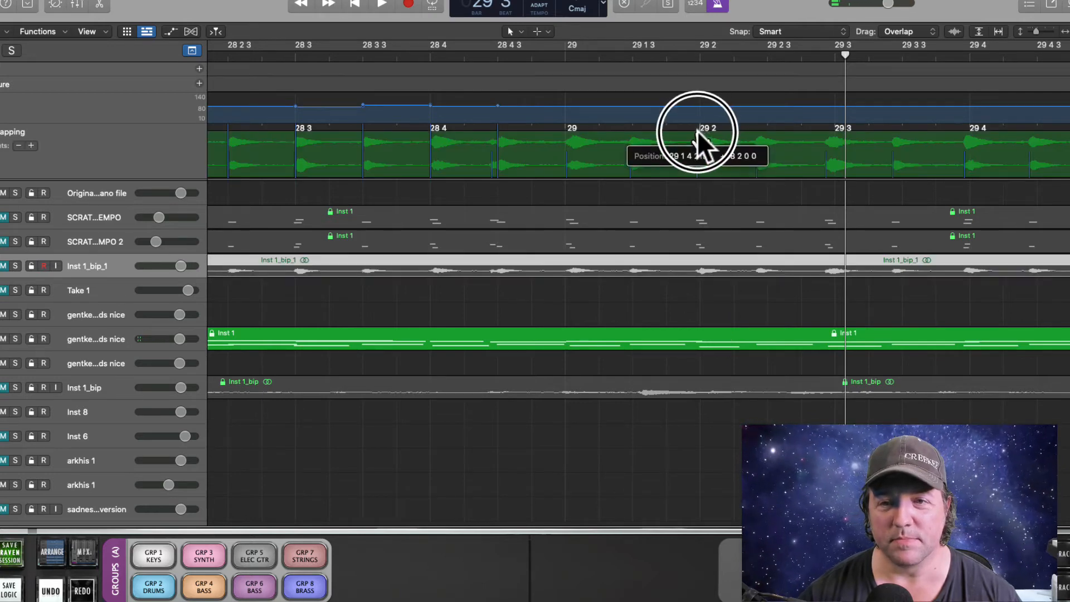
Beat-map the eighth notes from the second half of bar 29 beat 2 through beat 4.
click(767, 126)
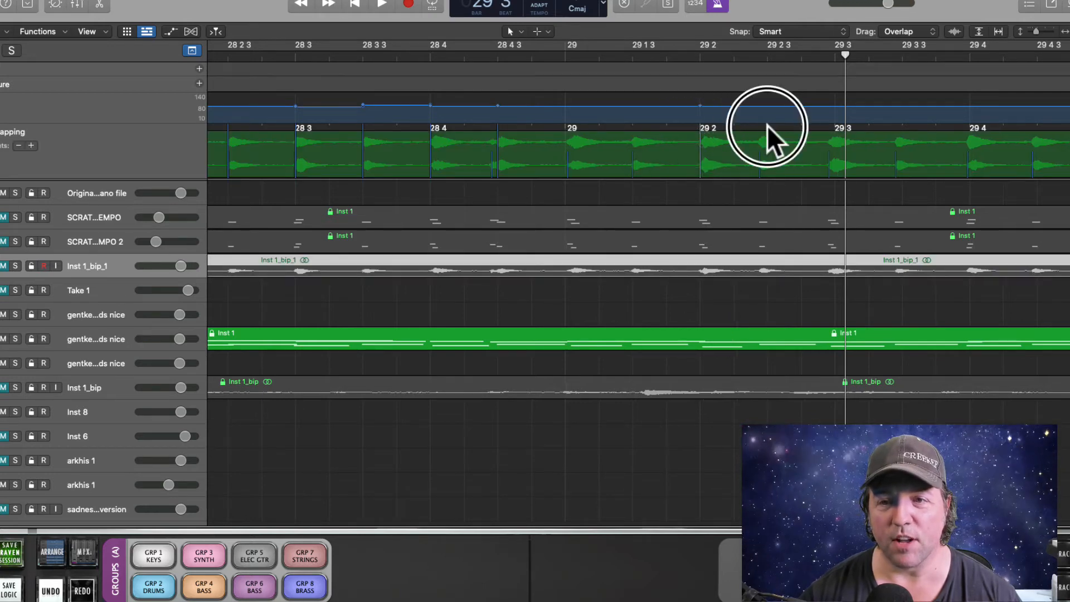
click(835, 128)
click(902, 127)
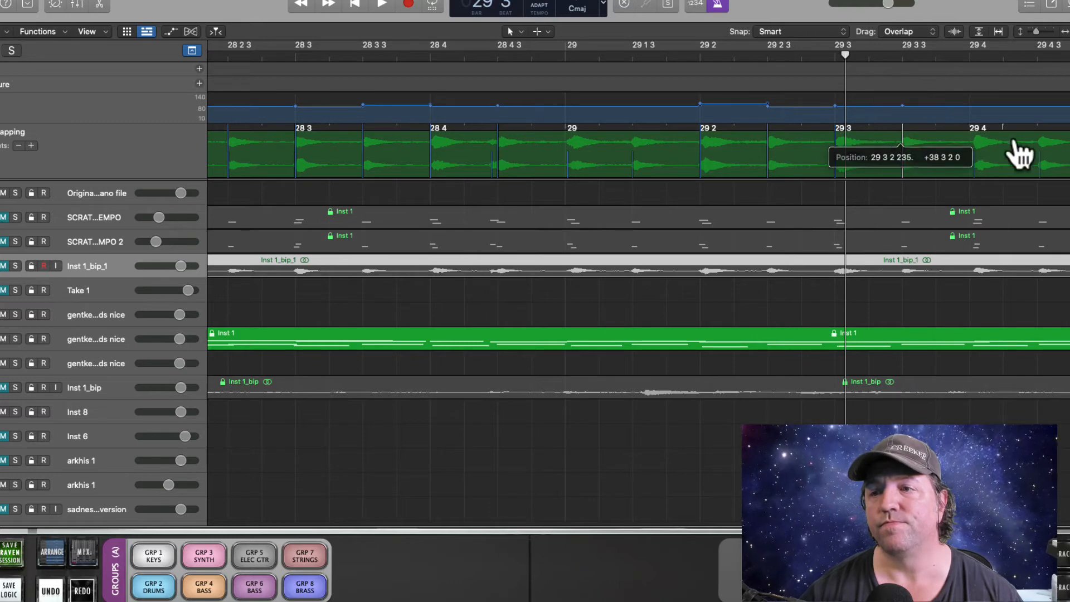
click(969, 128)
Beat-map the eighth notes from the second half of bar 29 beat 4 through bar 30 beat 2.
scroll(973, 158, right, 3)
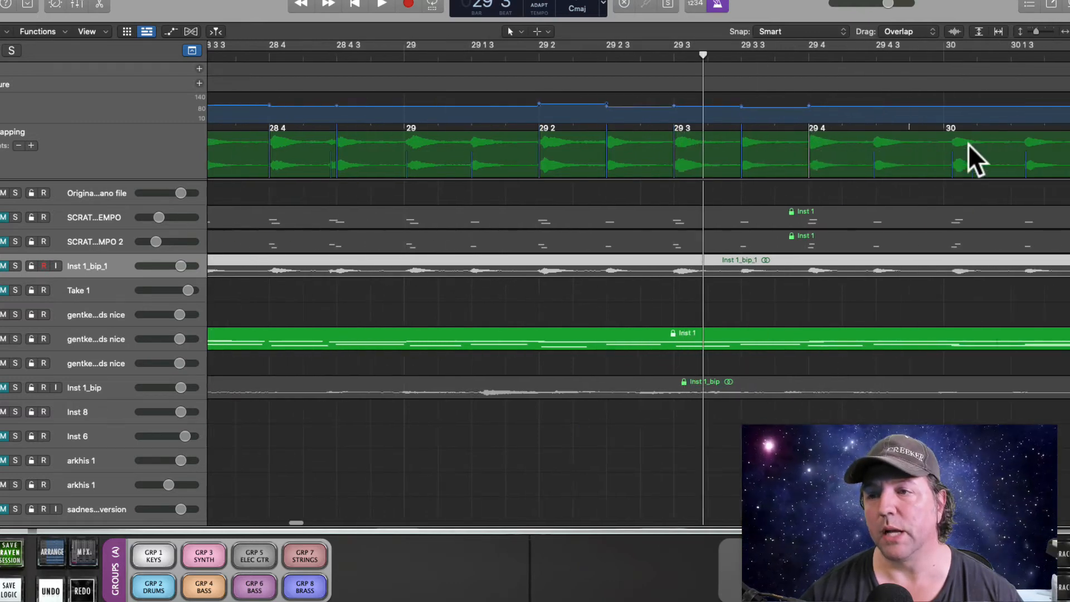
scroll(694, 182, right, 10)
click(636, 127)
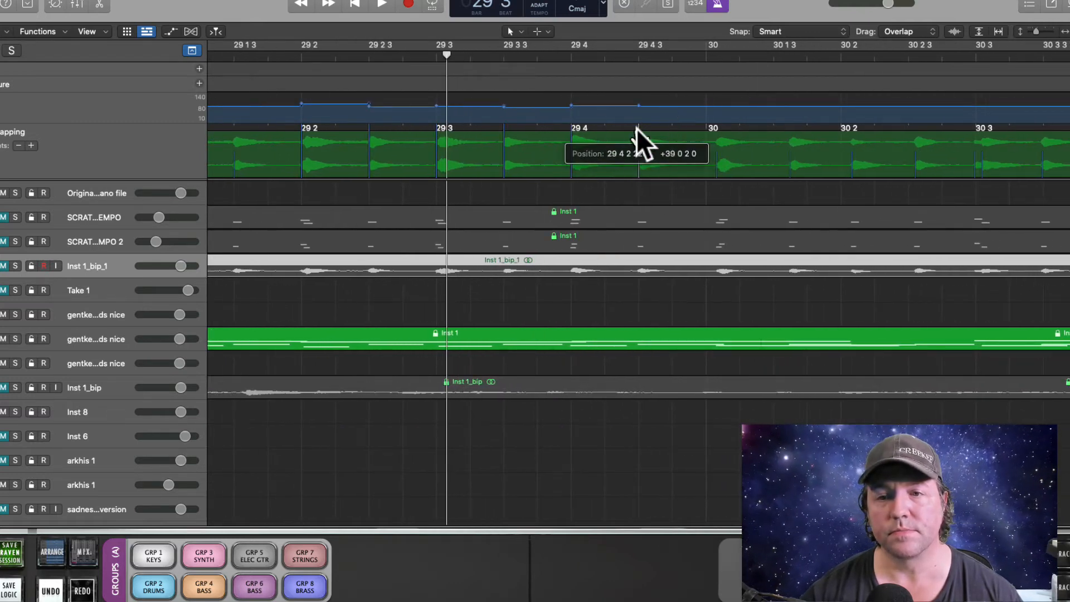
click(710, 129)
mouse_move(772, 127)
mouse_down()
mouse_move(783, 138)
mouse_move(833, 137)
mouse_up()
Beat-map the eighth notes from the second half of bar 30 beat 2 through beat 4.
scroll(828, 138, right, 6)
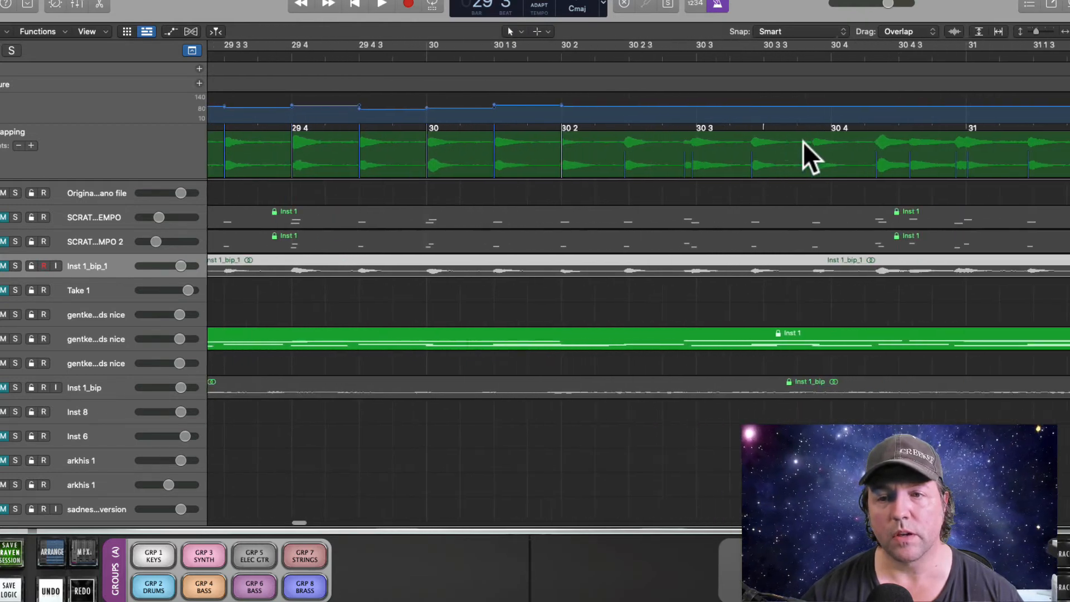
click(616, 130)
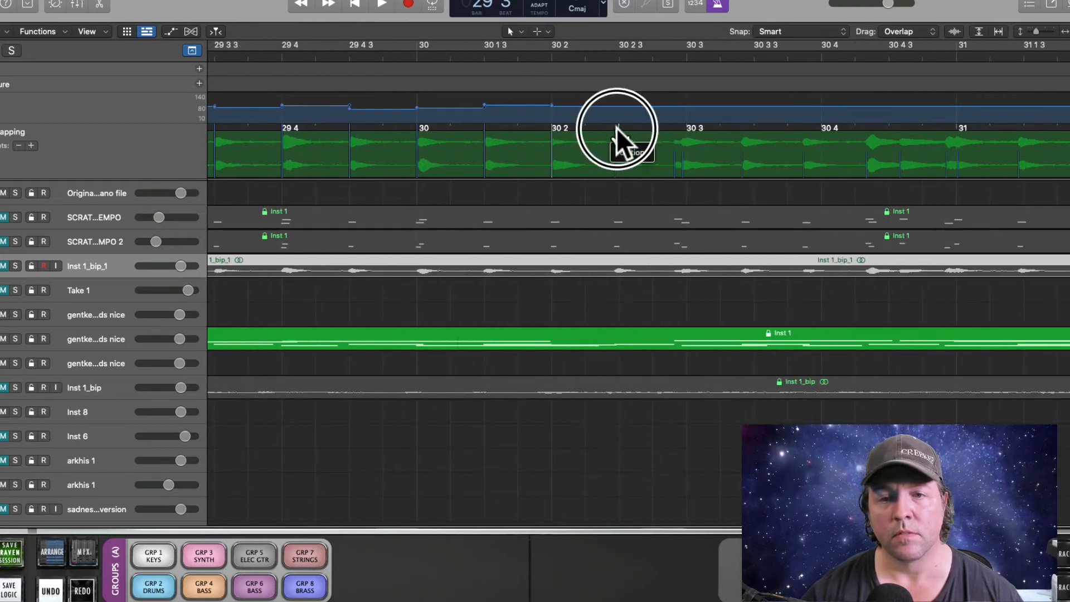
click(688, 128)
scroll(616, 168, right, 6)
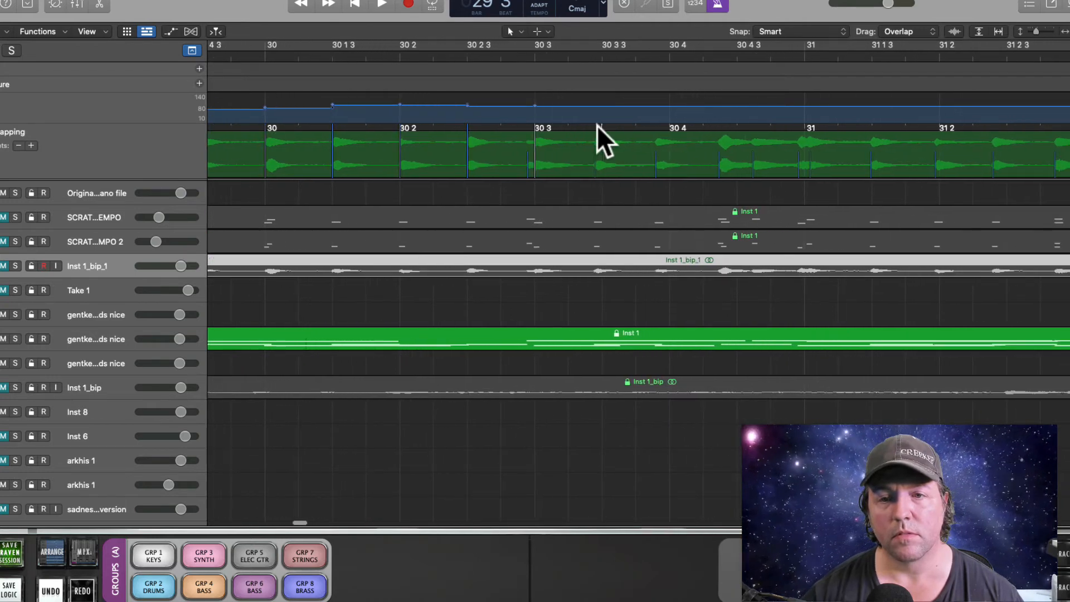
click(600, 131)
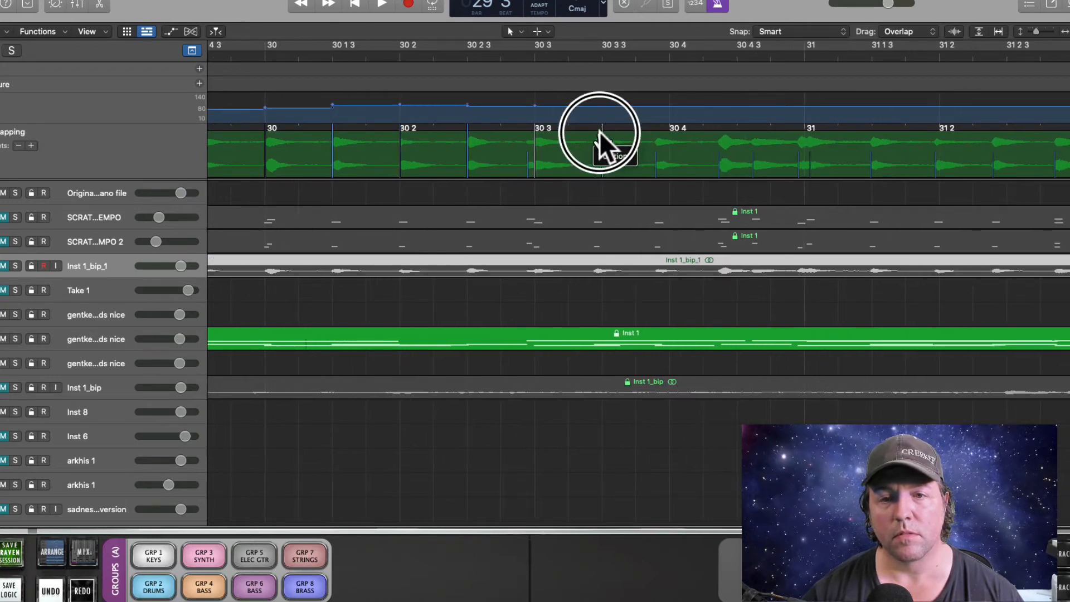
click(669, 127)
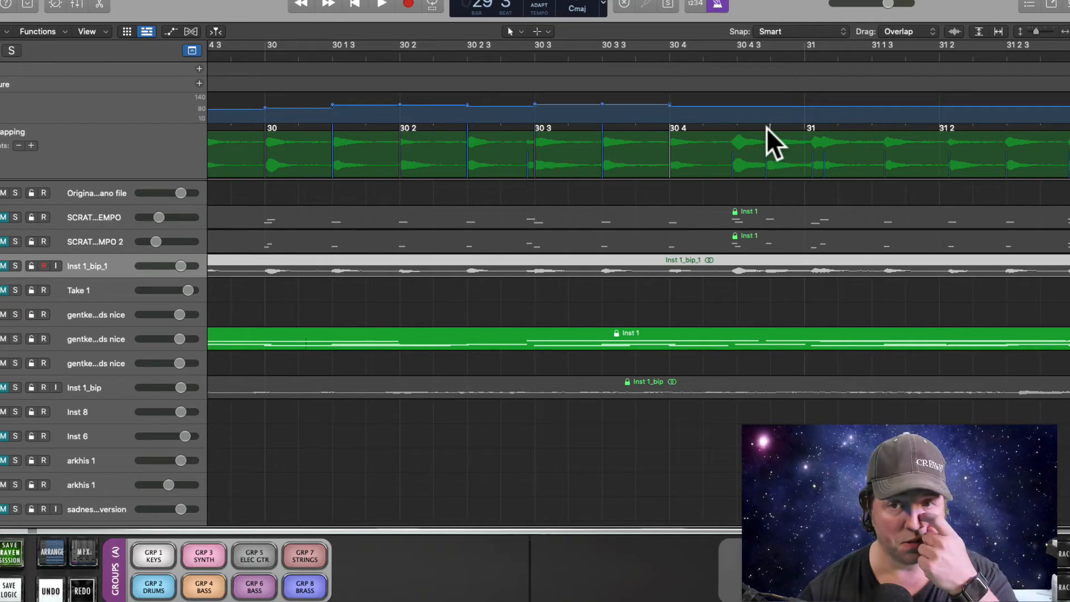
Beat-map the last sixteenth of bar 30 beat 4 and listen with the metronome from bar 30 beat 2 into bar 31.
drag(767, 128, 760, 139)
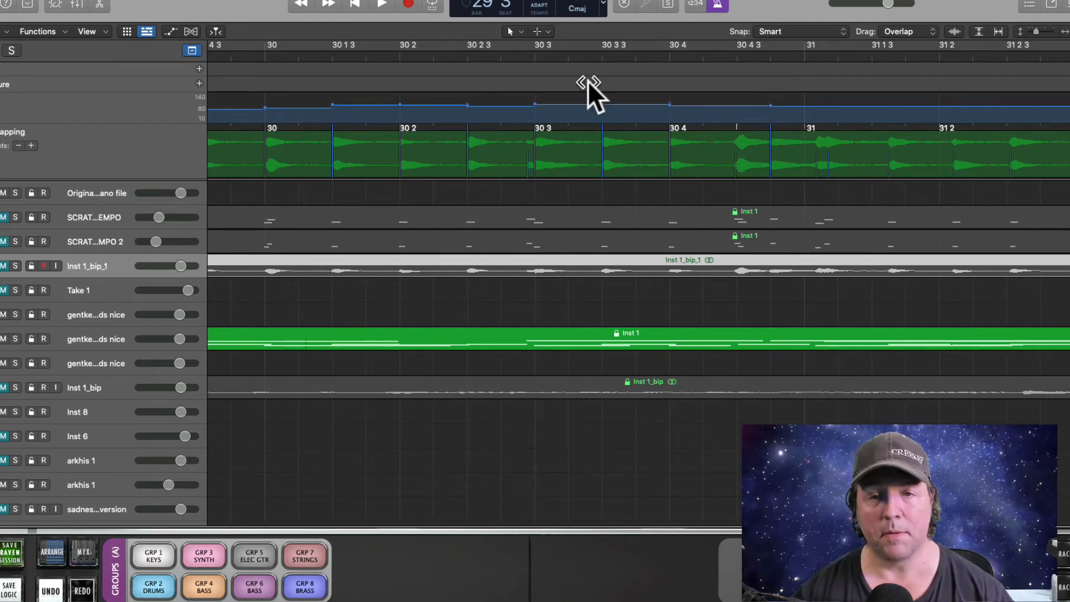
click(445, 51)
click(444, 54)
click(453, 48)
scroll(663, 100, right, 5)
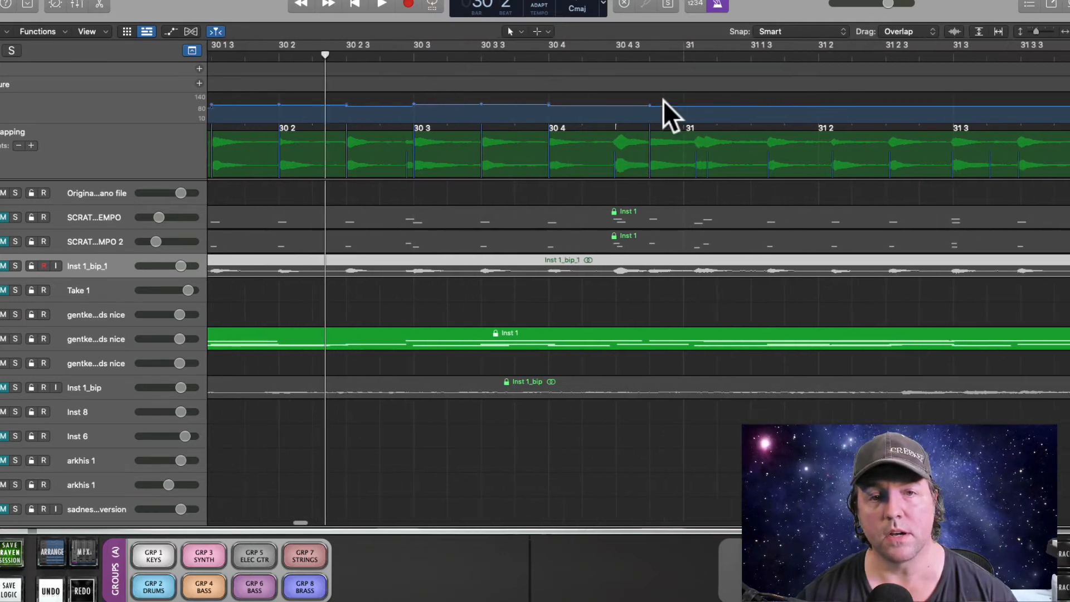
key(space)
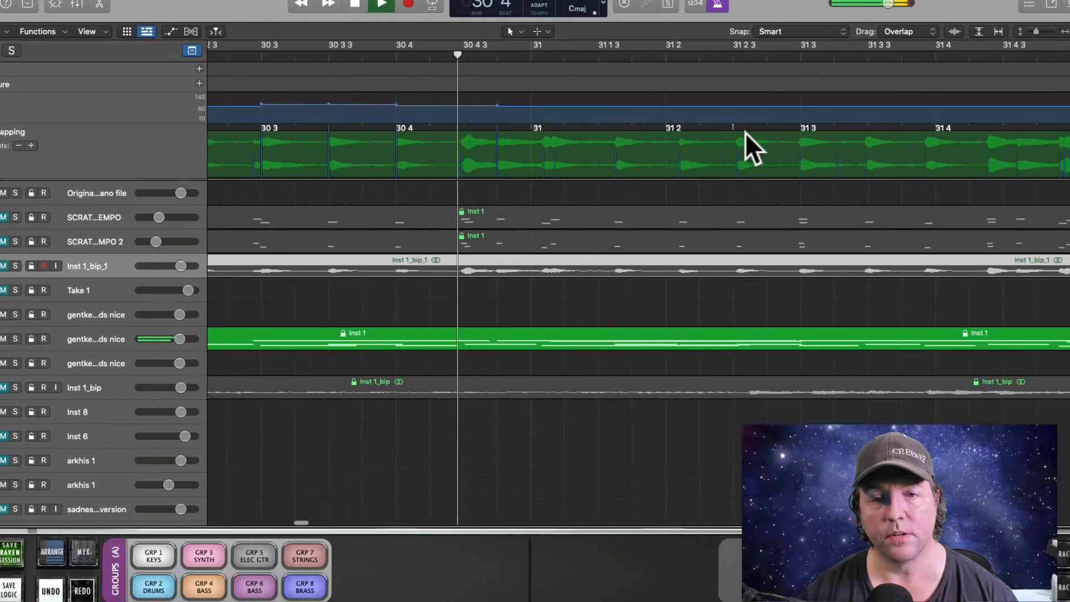
key(space)
Try mapping the bar 31 downbeat to the first of the two close transients and listen from bar 30 beat 4.
click(546, 134)
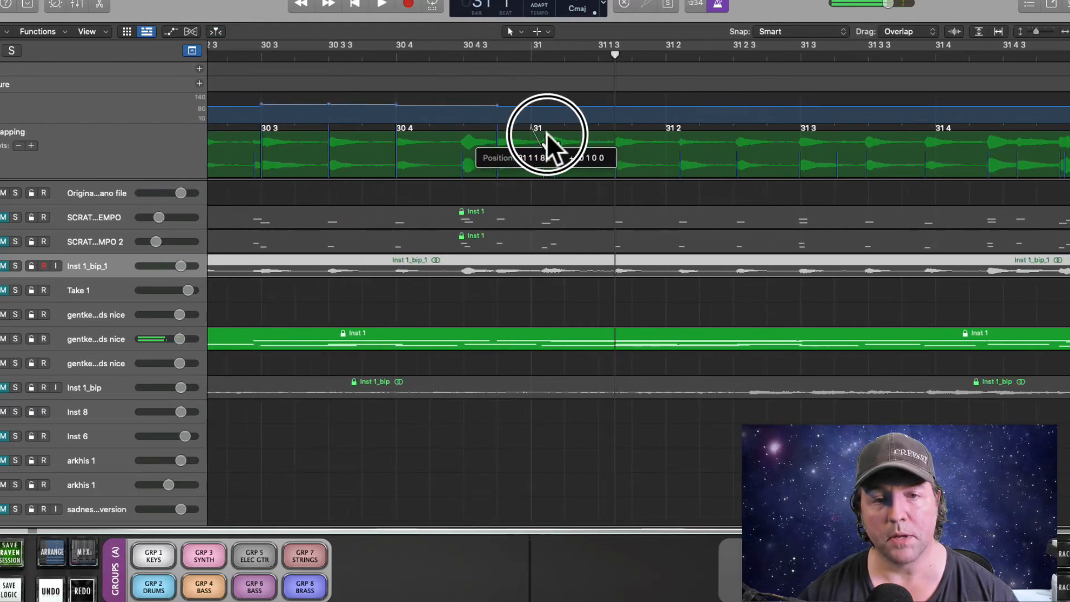
drag(546, 134, 547, 140)
click(433, 59)
key(space)
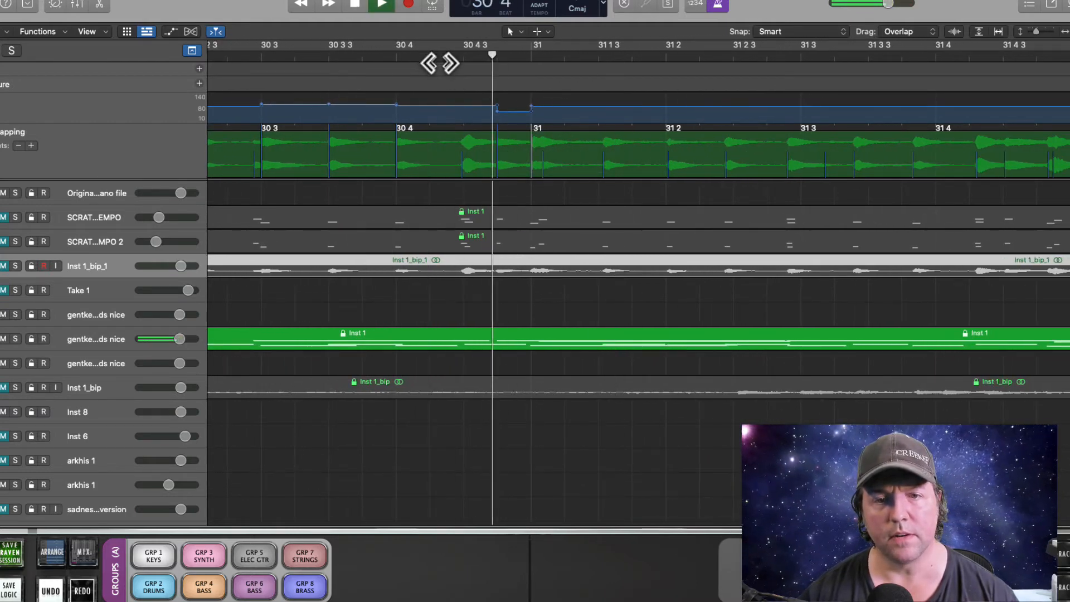
key(space)
Remap the bar 31 downbeat to the second of the two close transients and listen again from bar 30 beat 4.
drag(540, 138, 557, 154)
click(394, 58)
key(space)
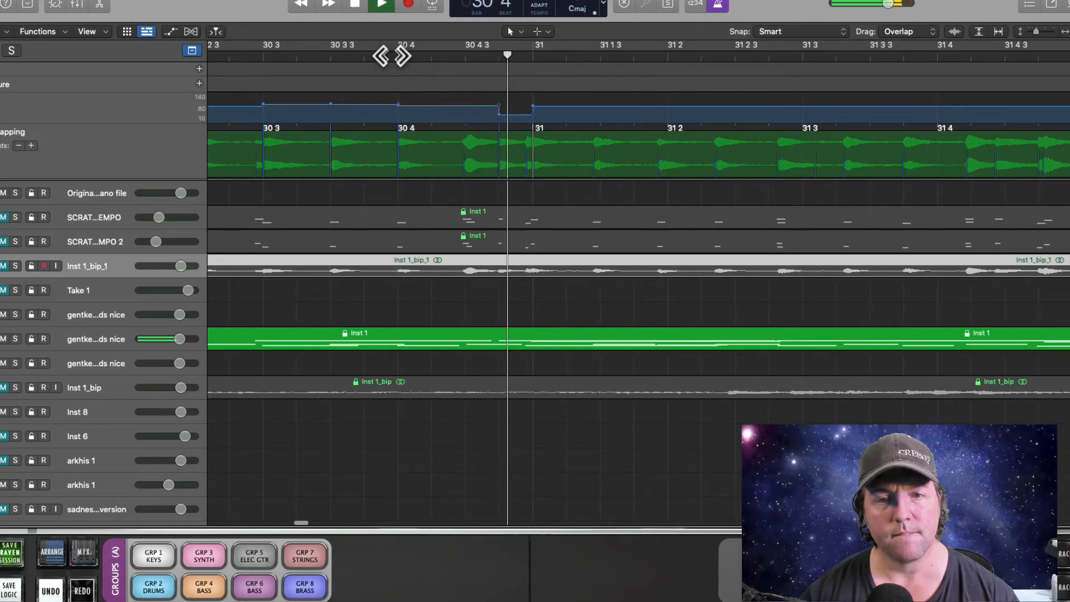
key(space)
Beat-map the eighth notes from the second half of bar 31 beat 1 through beat 3.
drag(597, 141, 594, 138)
drag(668, 128, 664, 133)
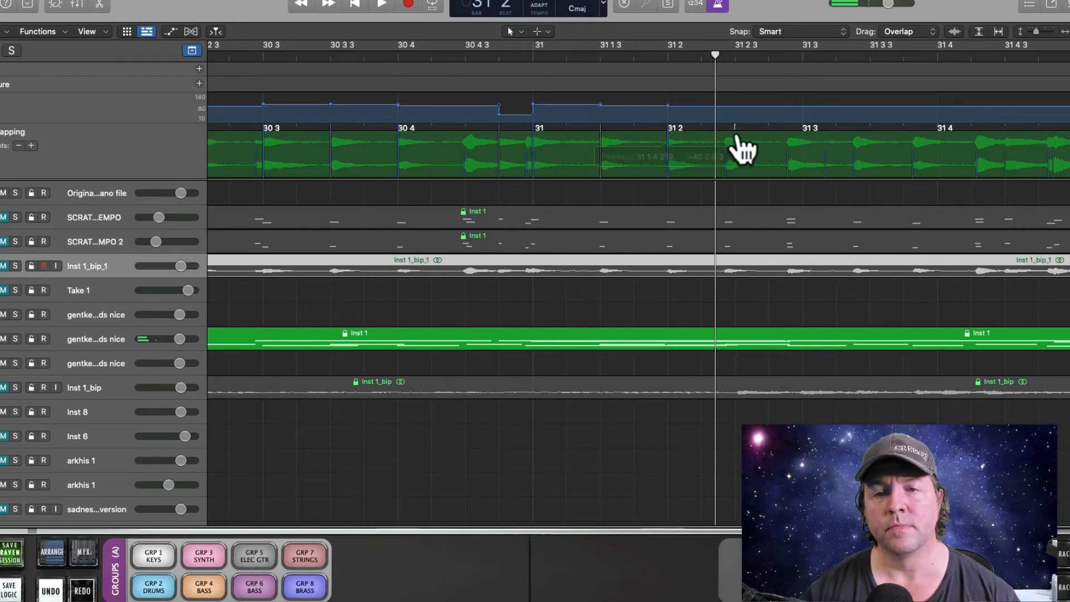
drag(728, 136, 734, 137)
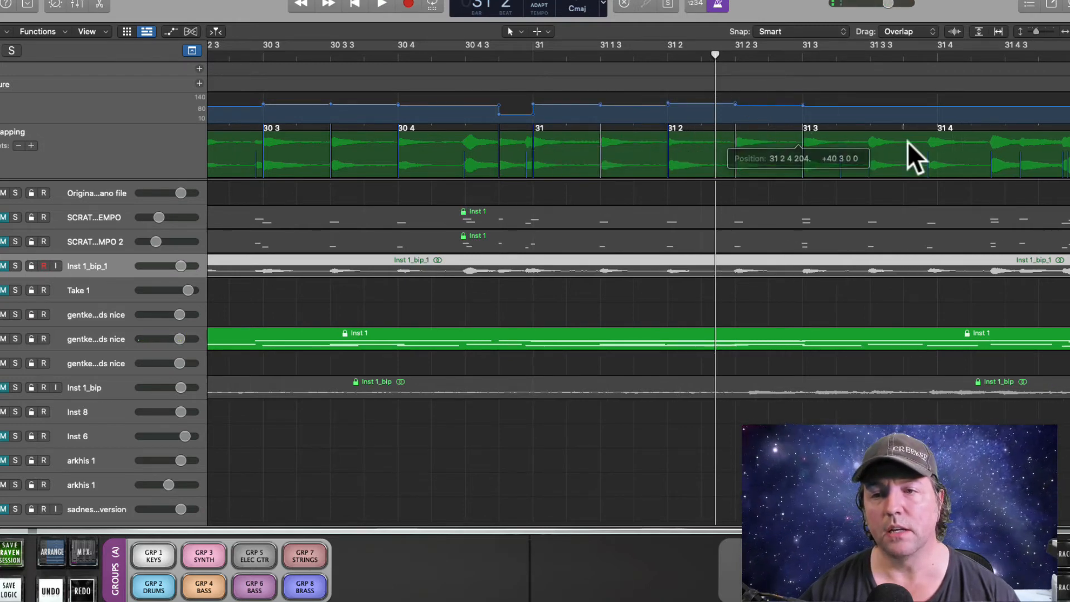
Beat-map the eighth notes from the second half of bar 31 beat 3 through the downbeat of bar 32.
scroll(906, 142, right, 2)
drag(802, 142, 897, 159)
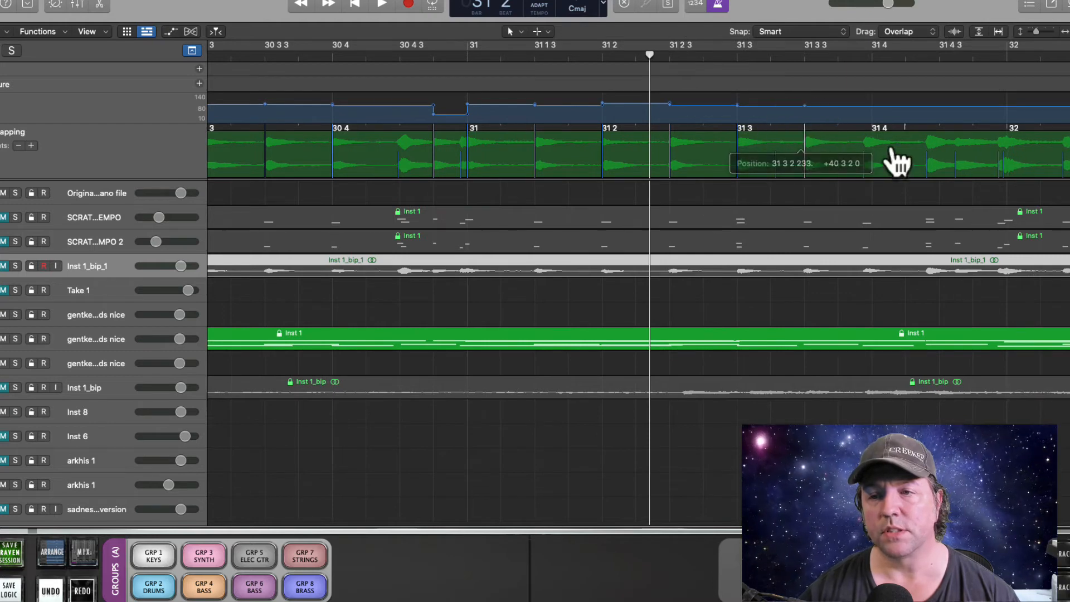
scroll(892, 151, right, 4)
mouse_move(758, 128)
mouse_down()
mouse_move(690, 137)
mouse_move(794, 128)
mouse_move(764, 138)
mouse_move(778, 148)
mouse_up()
scroll(827, 142, right, 2)
scroll(827, 142, right, 2)
scroll(836, 163, right, 3)
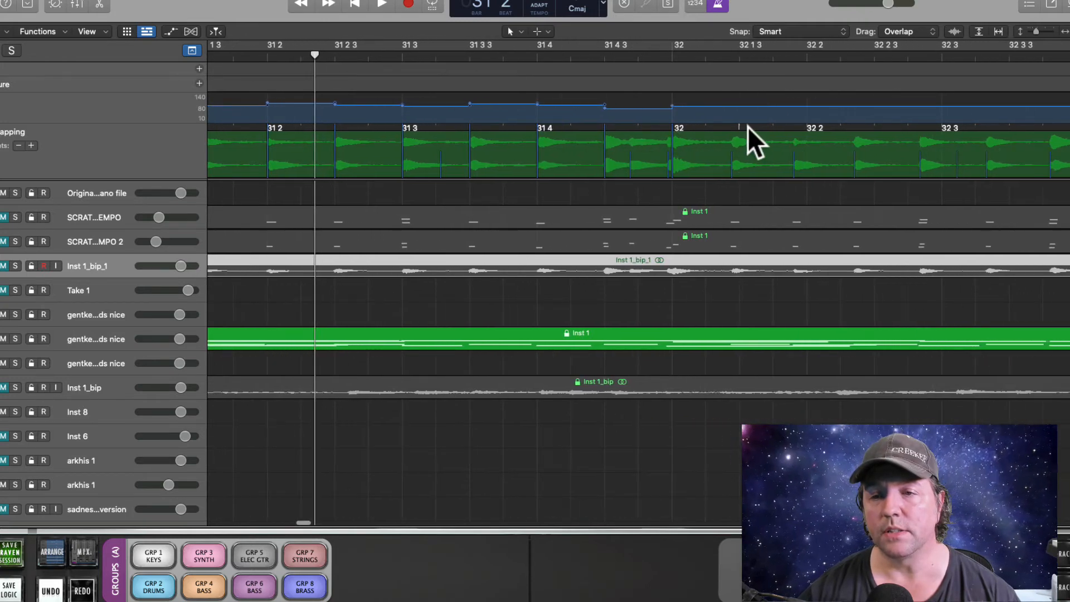
Beat-map the eighth notes from the second half of bar 32 beat 1 through the second half of beat 2.
click(732, 134)
drag(739, 132, 737, 156)
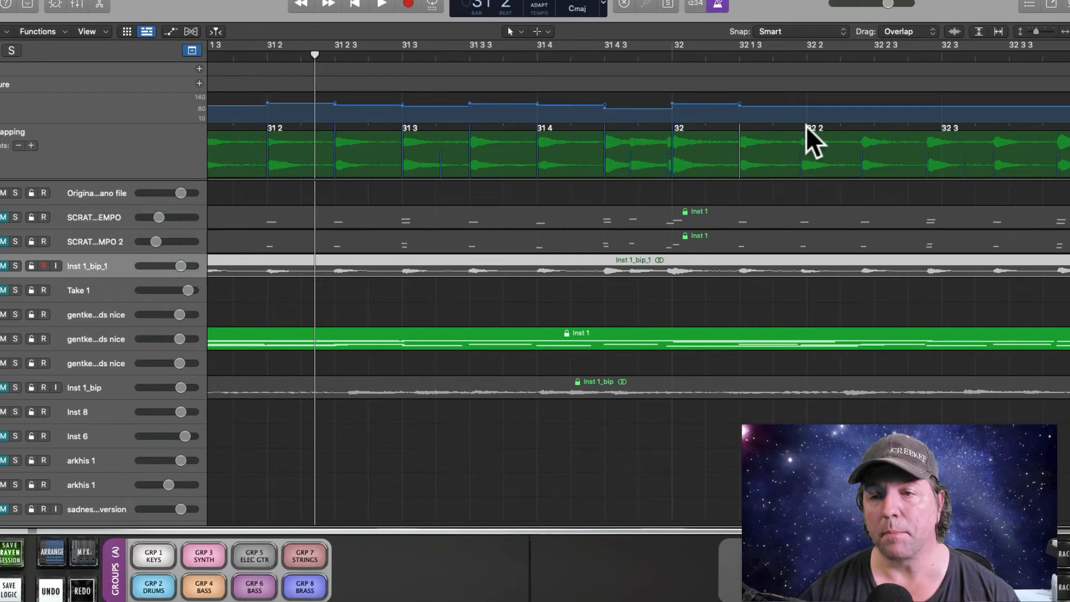
click(806, 133)
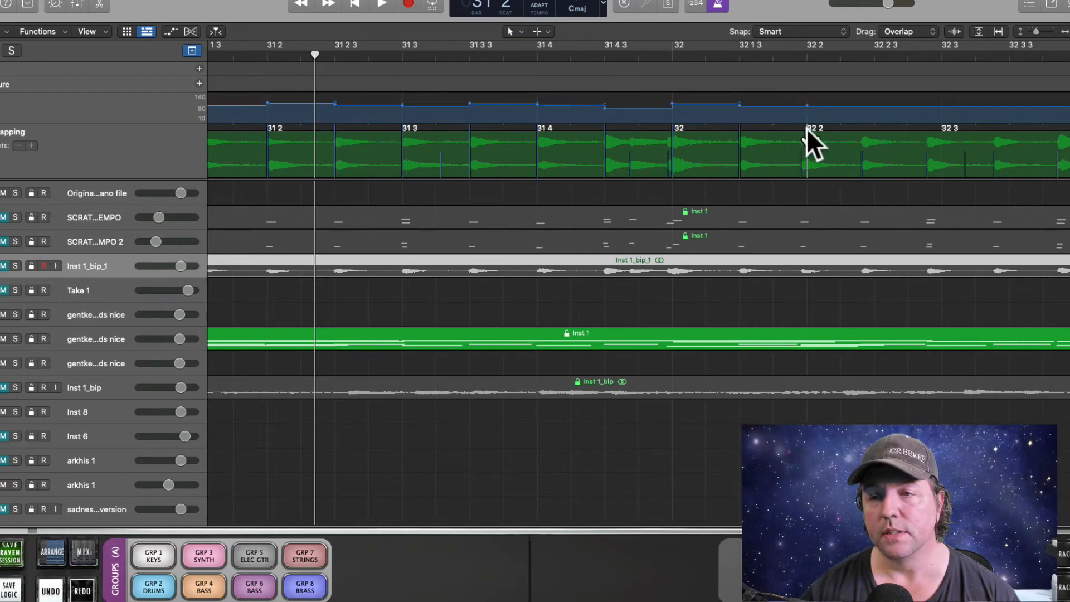
drag(807, 130, 802, 135)
drag(873, 127, 867, 135)
Beat-map the eighth notes from bar 32 beat 3 through the downbeat of bar 33.
scroll(808, 133, right, 5)
click(699, 128)
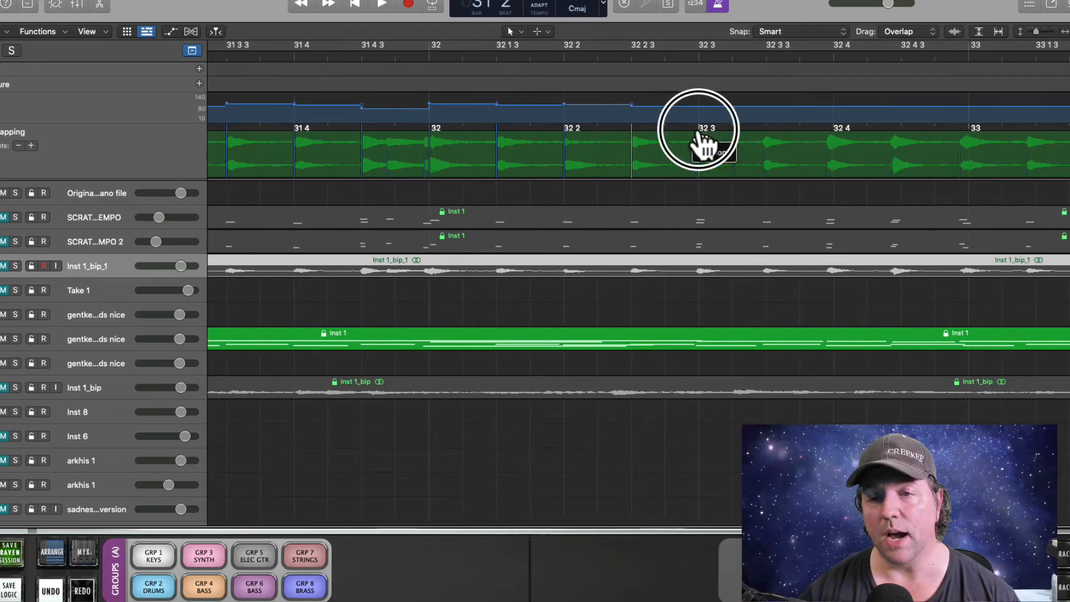
scroll(780, 156, right, 2)
click(686, 130)
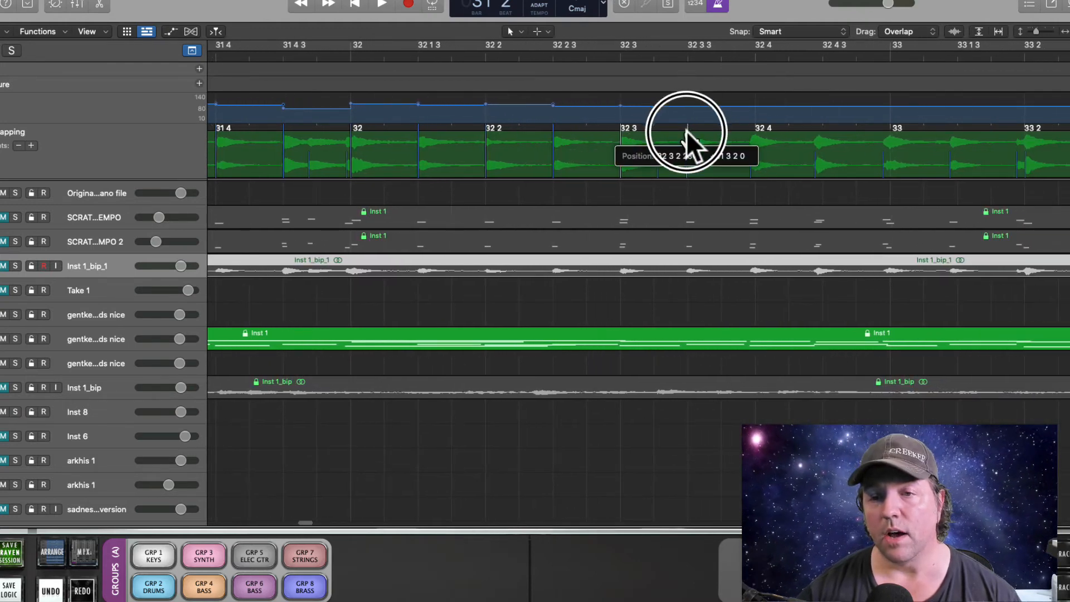
click(754, 127)
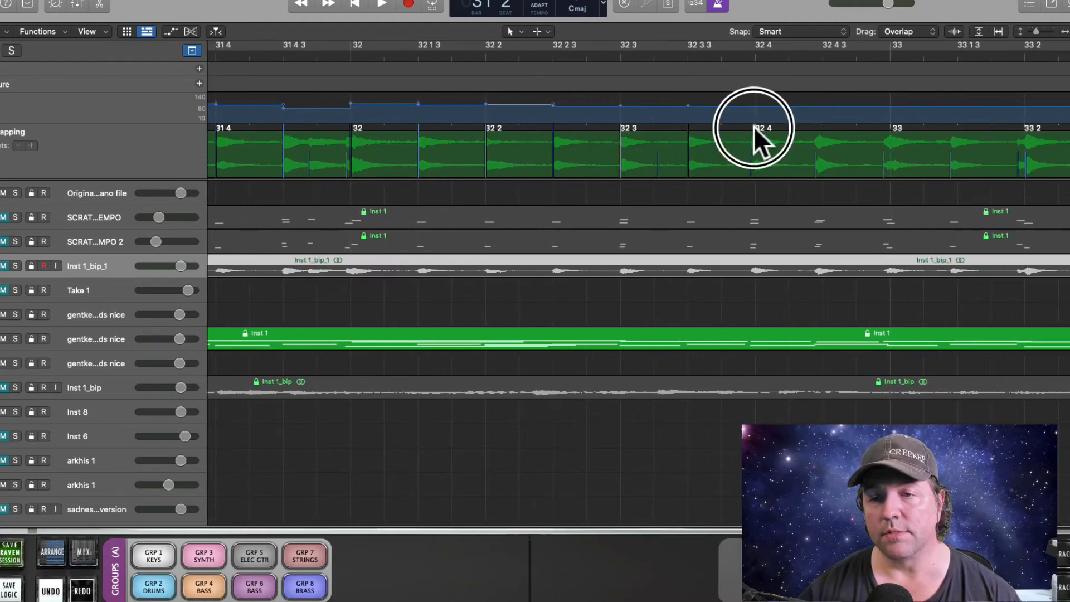
click(821, 131)
click(890, 134)
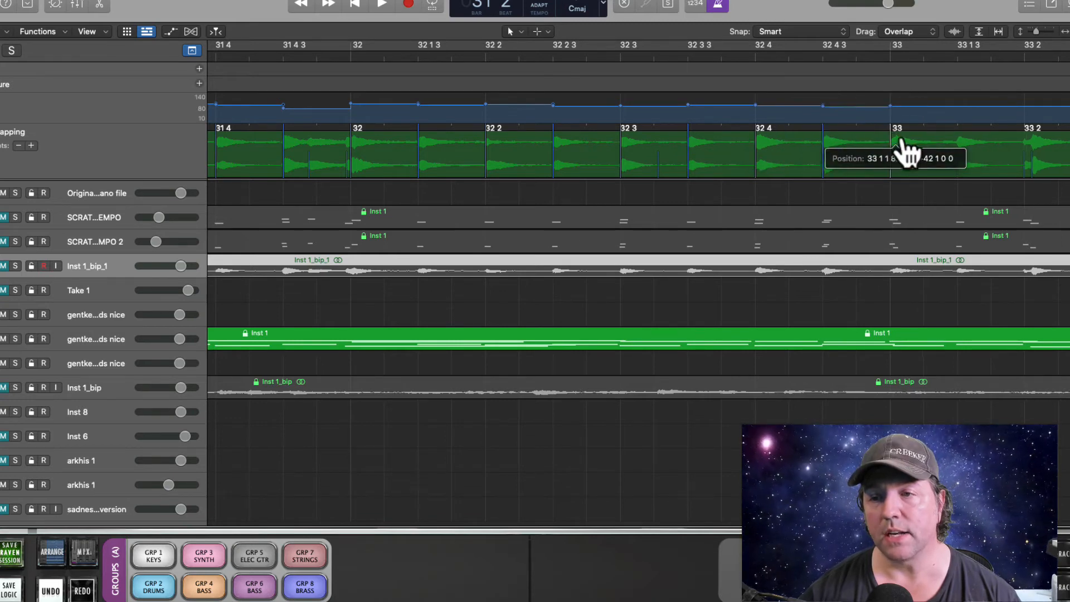
Beat-map the eighth notes from the second half of bar 33 beat 1 through beat 3.
scroll(724, 156, right, 10)
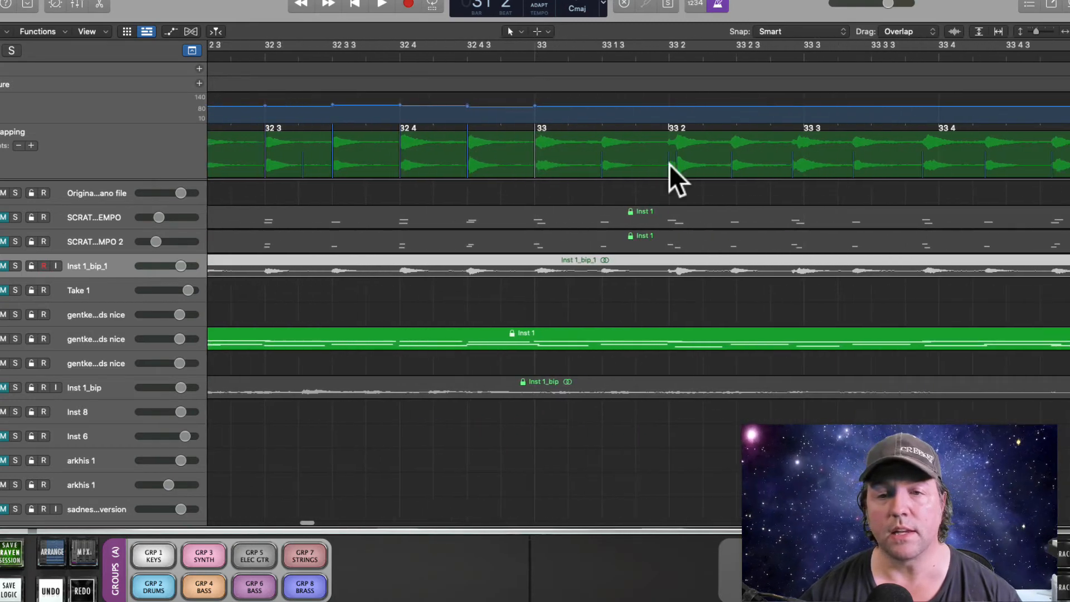
click(560, 131)
click(630, 132)
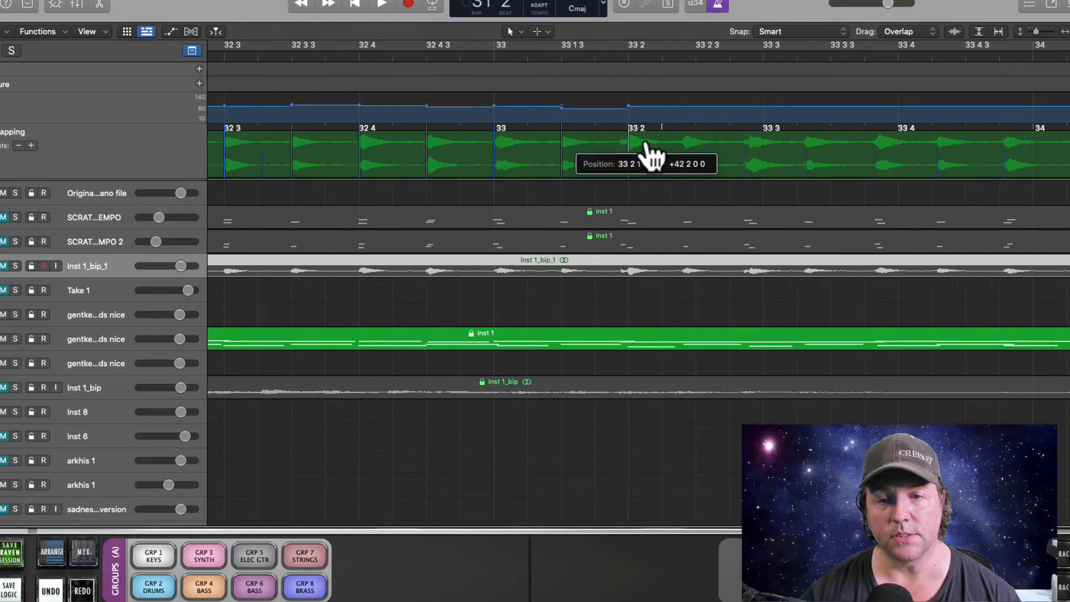
click(695, 133)
click(763, 125)
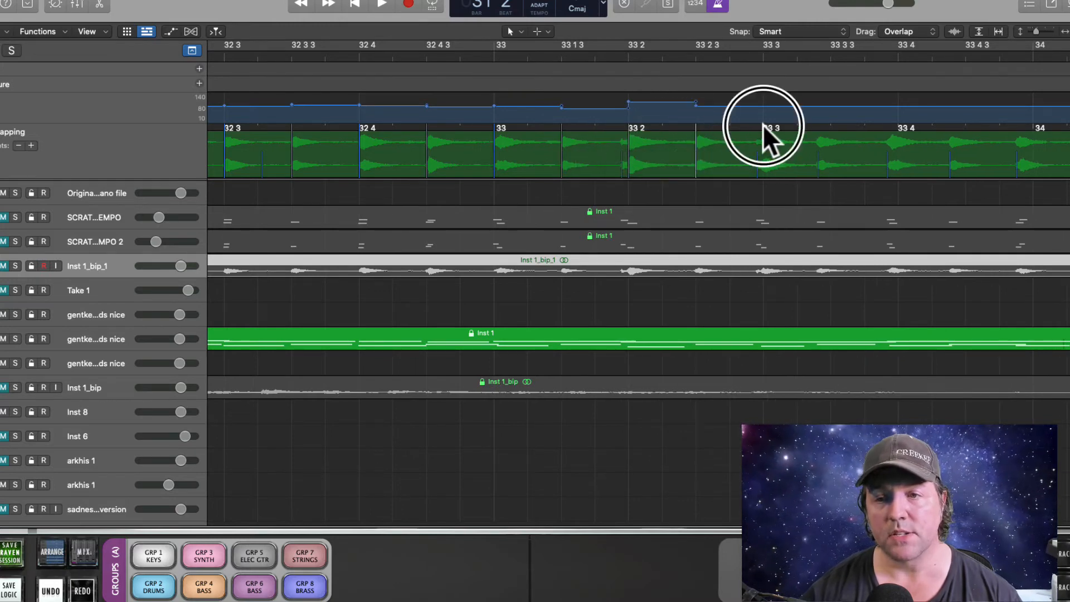
click(761, 132)
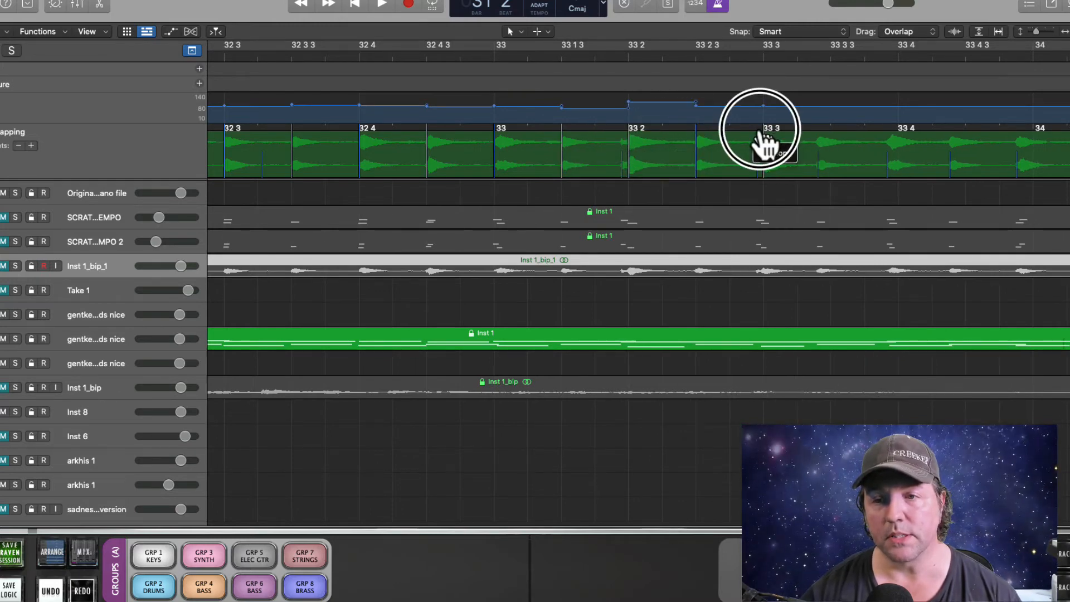
Listen with the metronome from bar 32 beat 4 through bar 33 and beat-map the second half of bar 33 beat 3.
scroll(838, 149, right, 3)
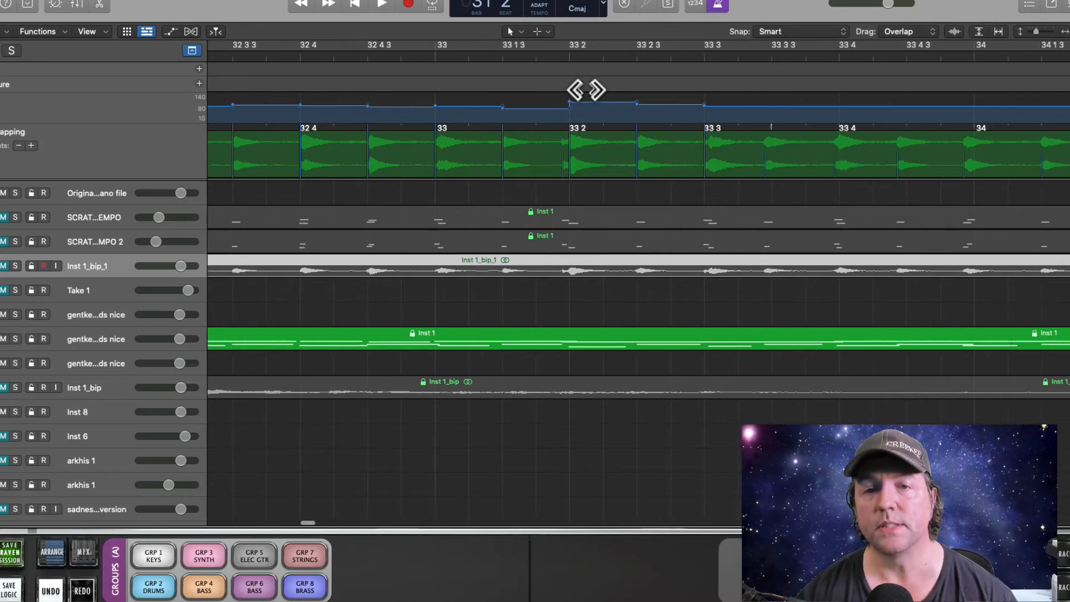
click(346, 58)
key(space)
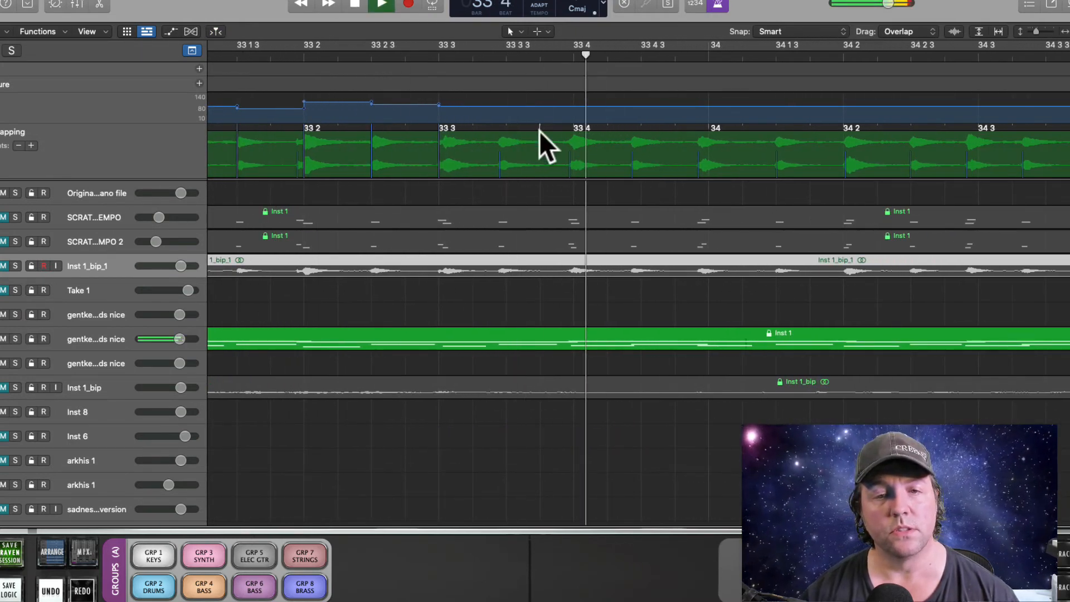
key(space)
drag(502, 143, 506, 143)
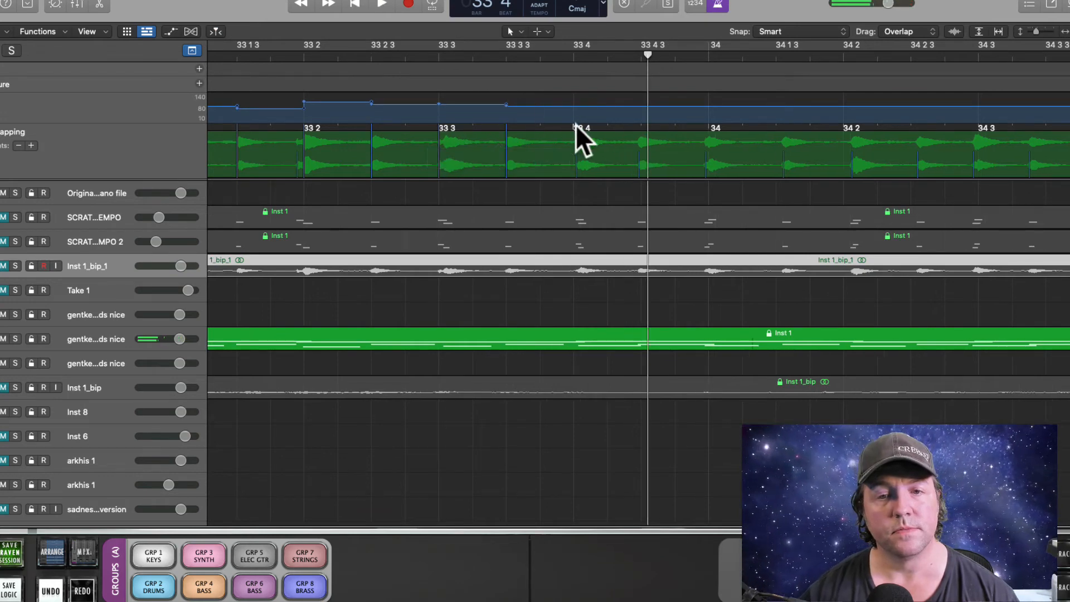
Beat-map the eighth notes from bar 33 beat 4 through bar 34 beat 2.
click(576, 126)
click(641, 131)
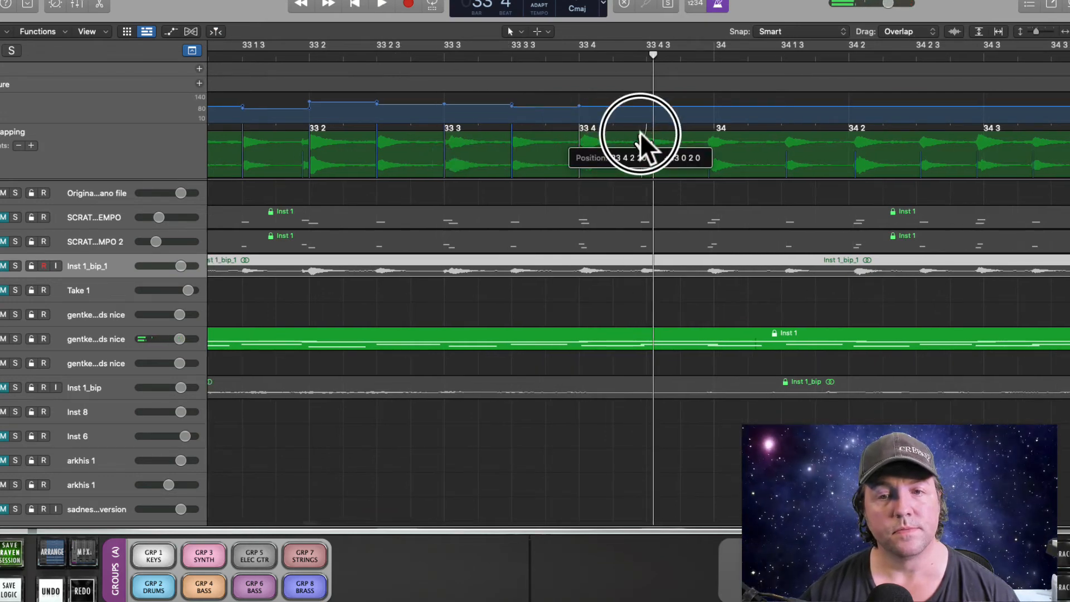
click(715, 128)
mouse_move(780, 126)
mouse_down()
mouse_move(798, 143)
mouse_move(854, 140)
mouse_up()
Beat-map the second half of bar 34 beat 2 and bar 34 beat 3 to their piano transients.
scroll(888, 160, right, 5)
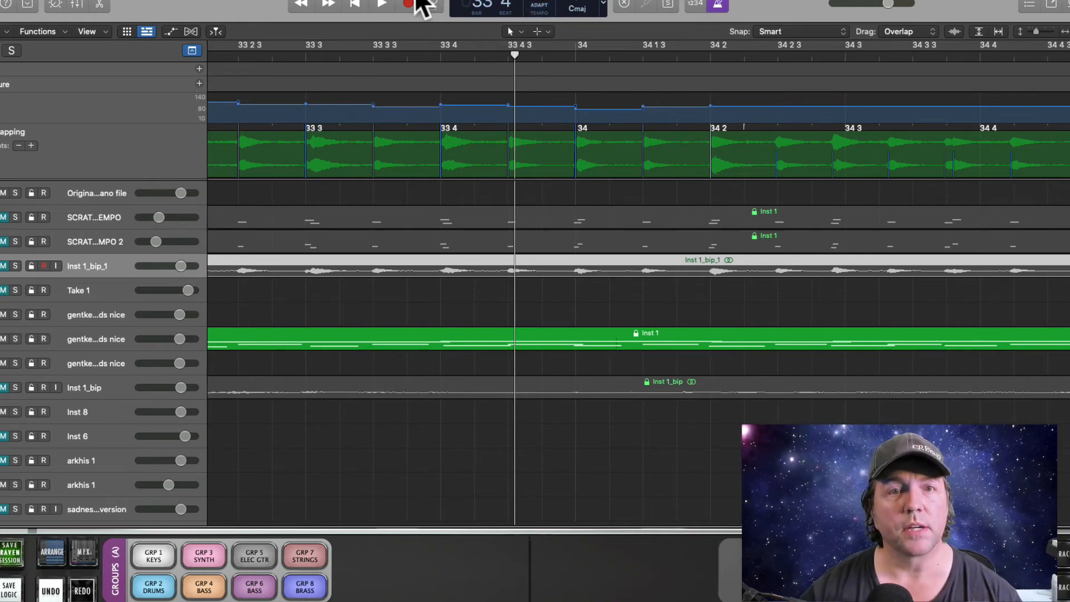
drag(413, 0, 413, 1)
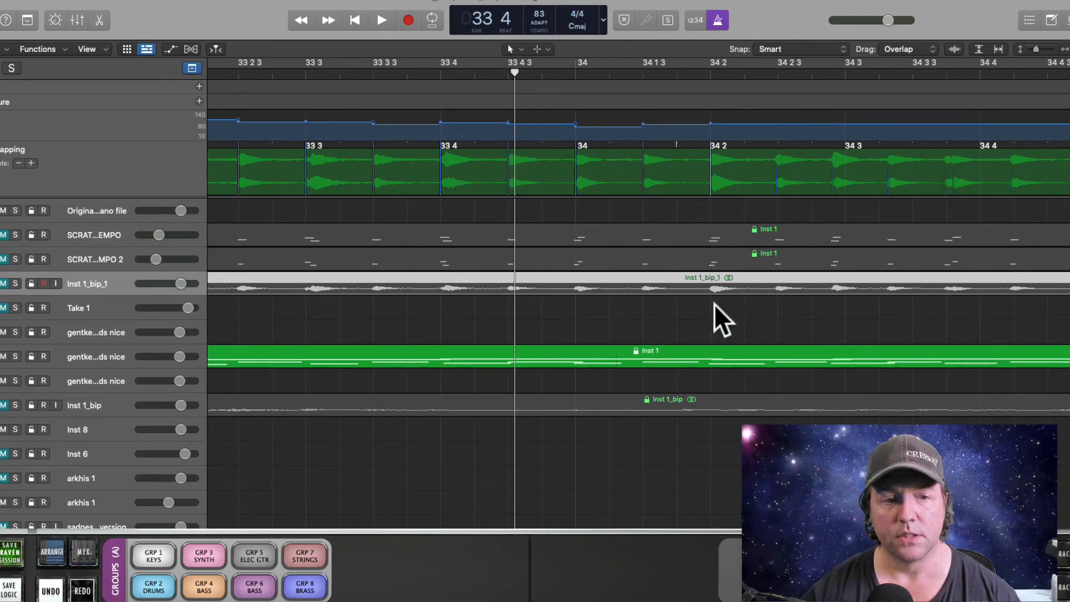
scroll(818, 276, right, 5)
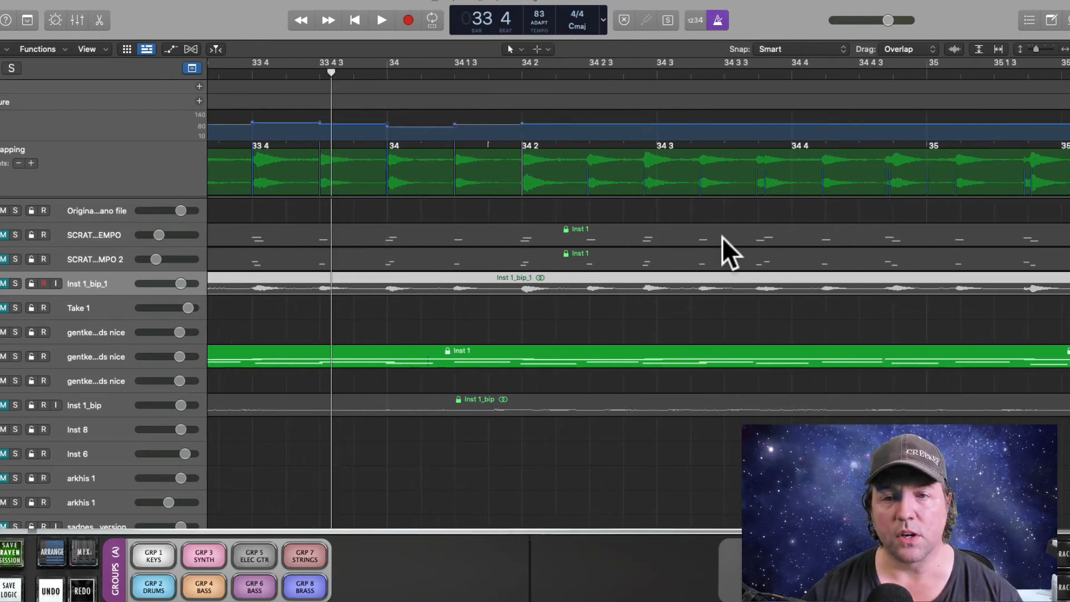
click(547, 146)
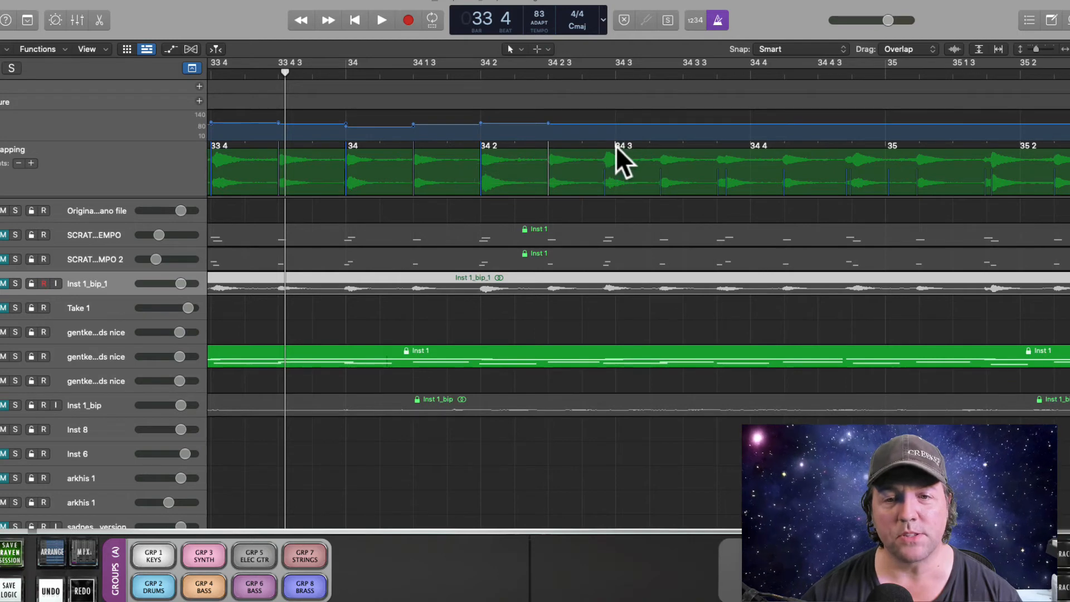
click(613, 161)
drag(608, 152, 604, 165)
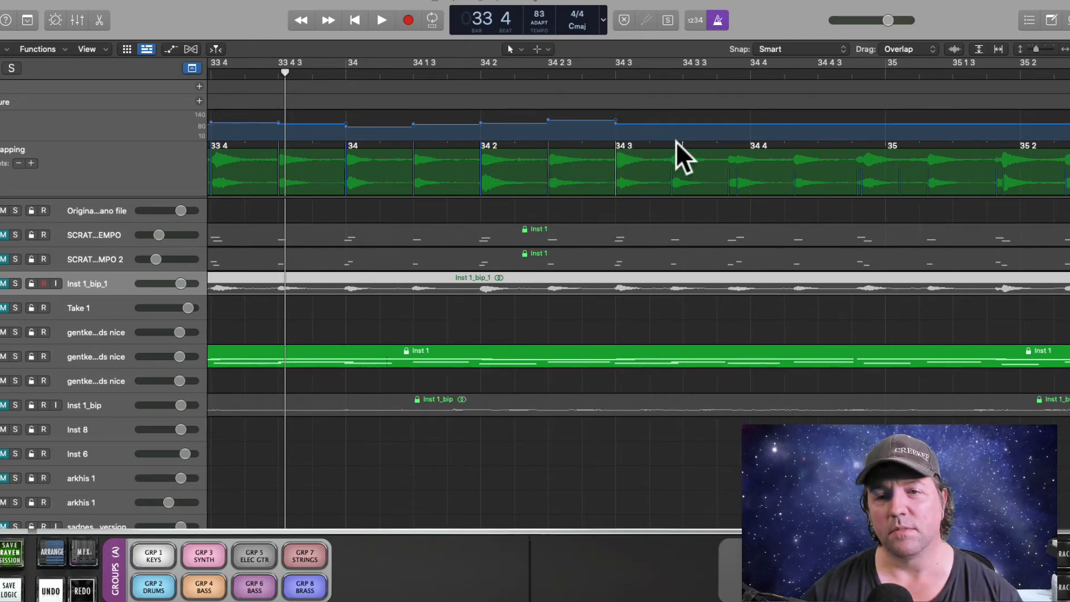
Beat-map the eighth notes from the second half of bar 34 beat 3 through the second half of beat 4.
drag(672, 172, 685, 174)
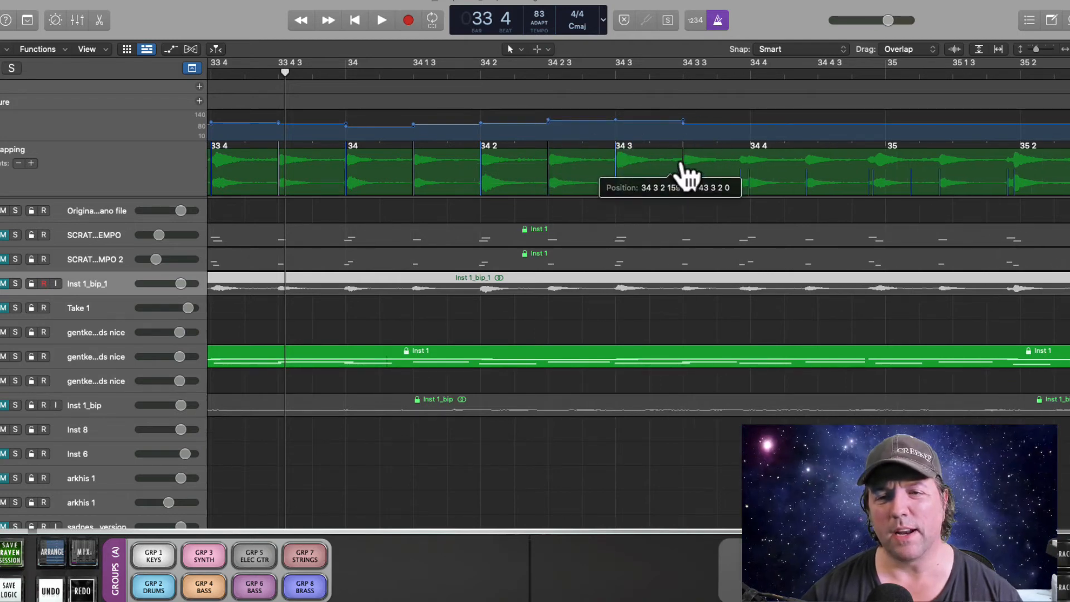
click(756, 149)
click(814, 165)
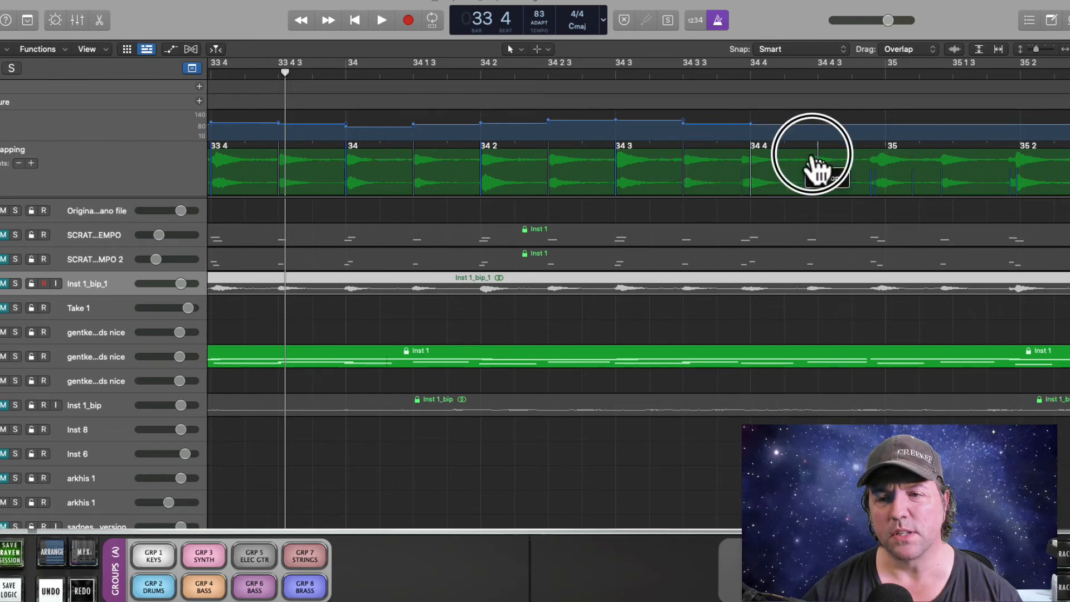
drag(815, 159, 849, 173)
scroll(856, 183, right, 5)
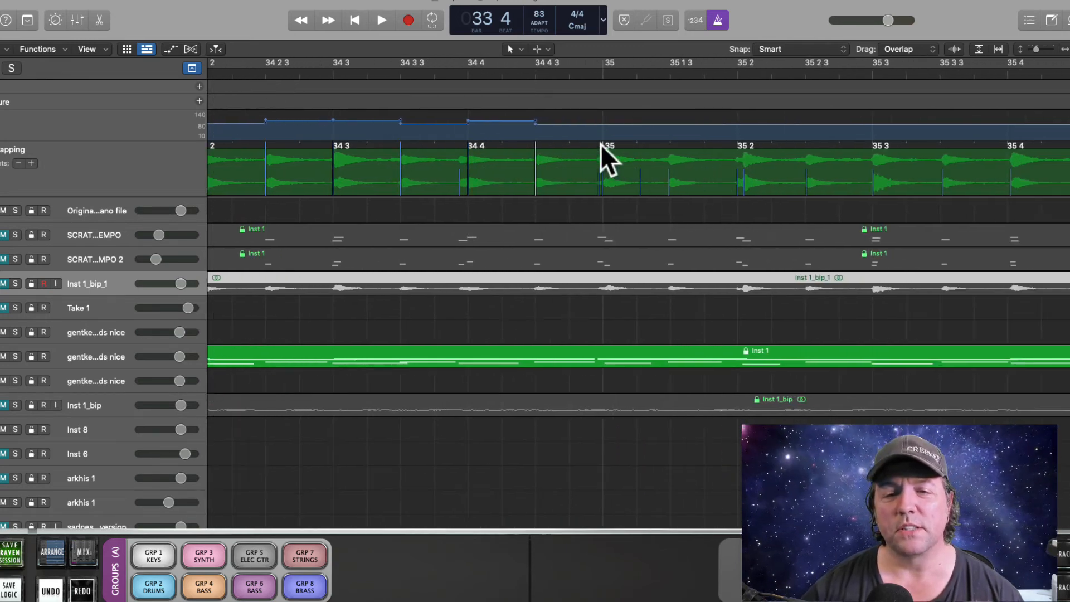
Beat-map the eighth notes from the downbeat of bar 35 through bar 35 beat 3.
drag(600, 144, 599, 164)
drag(670, 143, 783, 179)
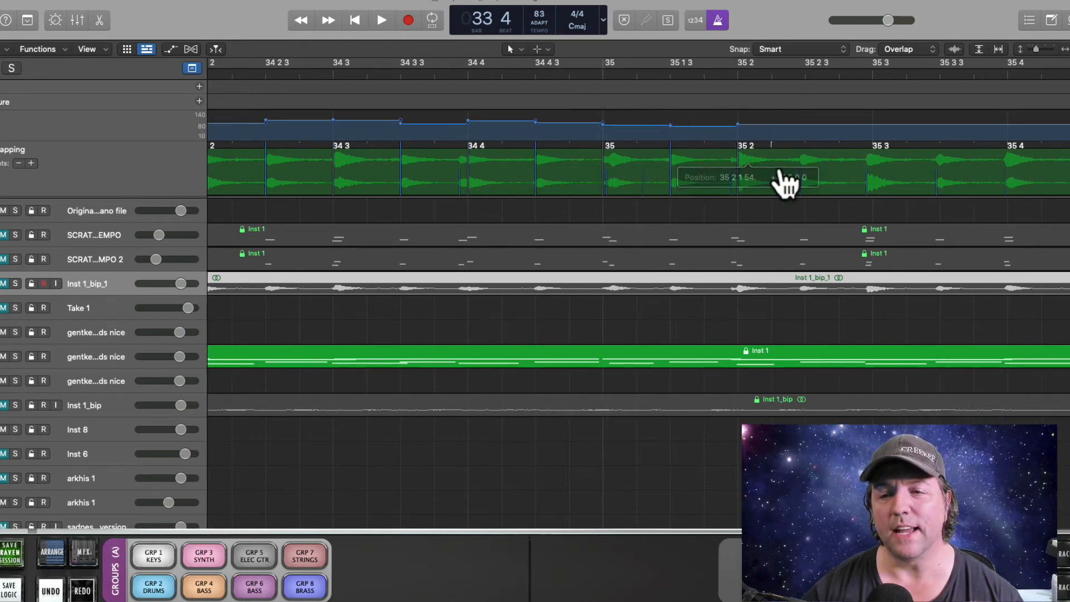
scroll(779, 171, right, 2)
drag(692, 144, 686, 165)
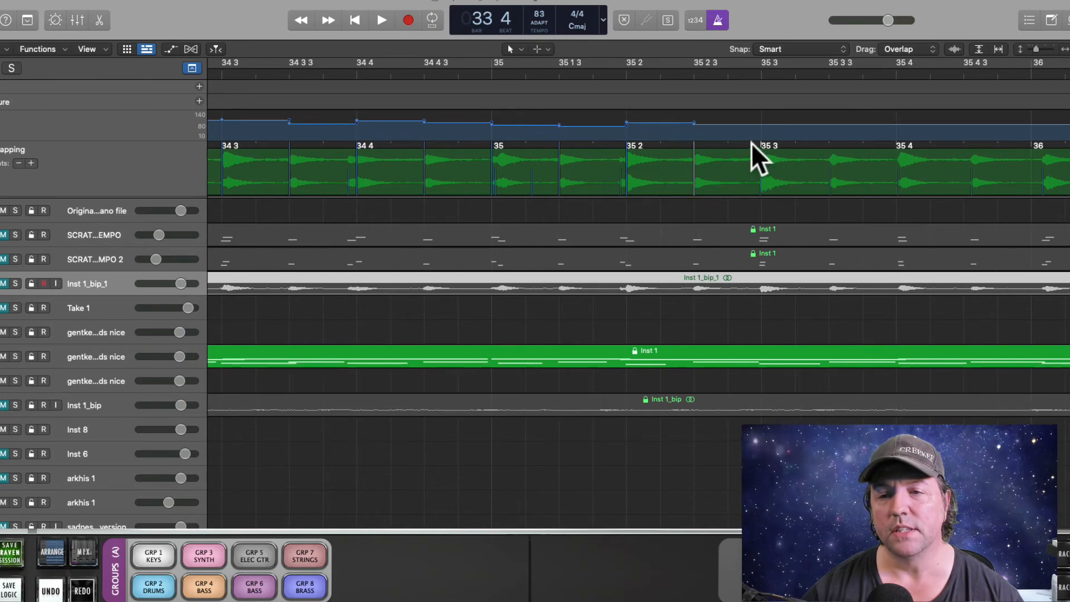
drag(760, 144, 760, 165)
Beat-map bar 35 beat 4 and the following eighth notes through bar 36 beat 2.
scroll(875, 176, right, 2)
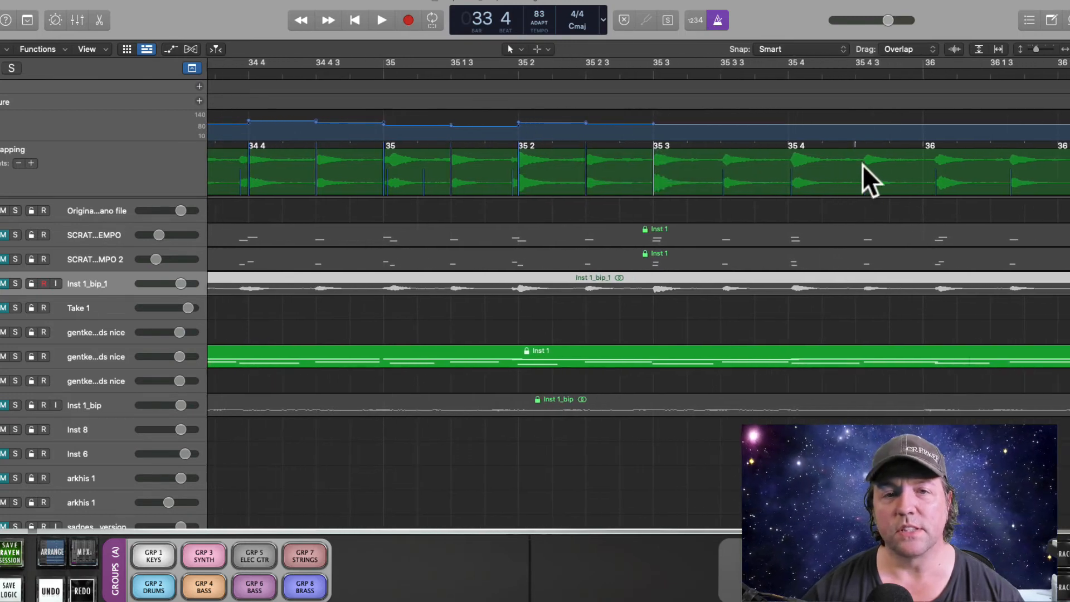
scroll(863, 165, right, 2)
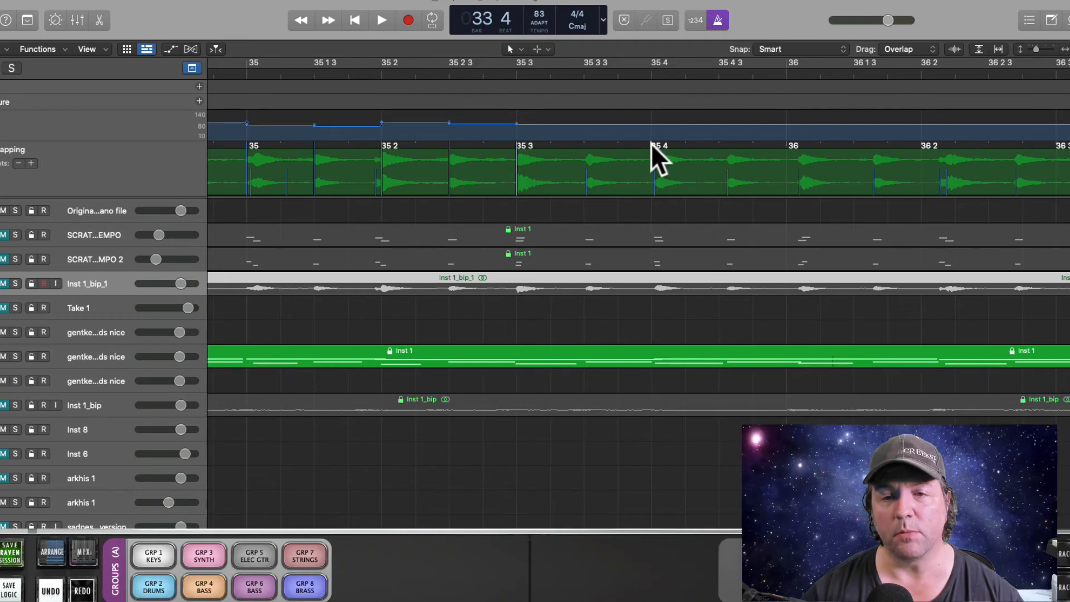
drag(652, 143, 651, 177)
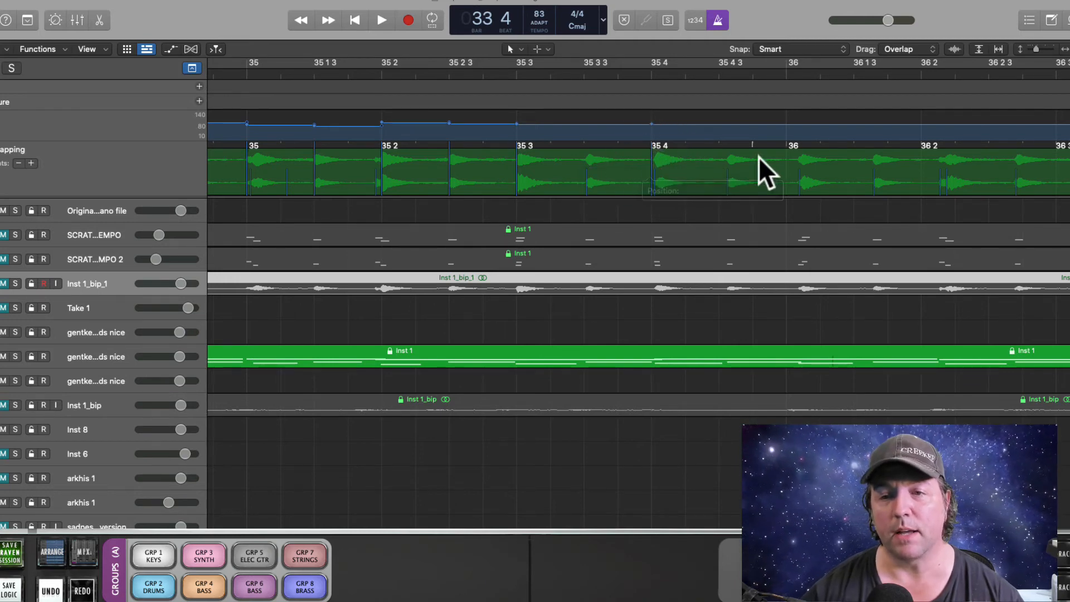
drag(738, 157, 733, 179)
drag(786, 146, 797, 165)
drag(854, 144, 932, 161)
Beat-map the eighth notes from the second half of bar 36 beat 2 through the second half of beat 3.
scroll(927, 159, right, 8)
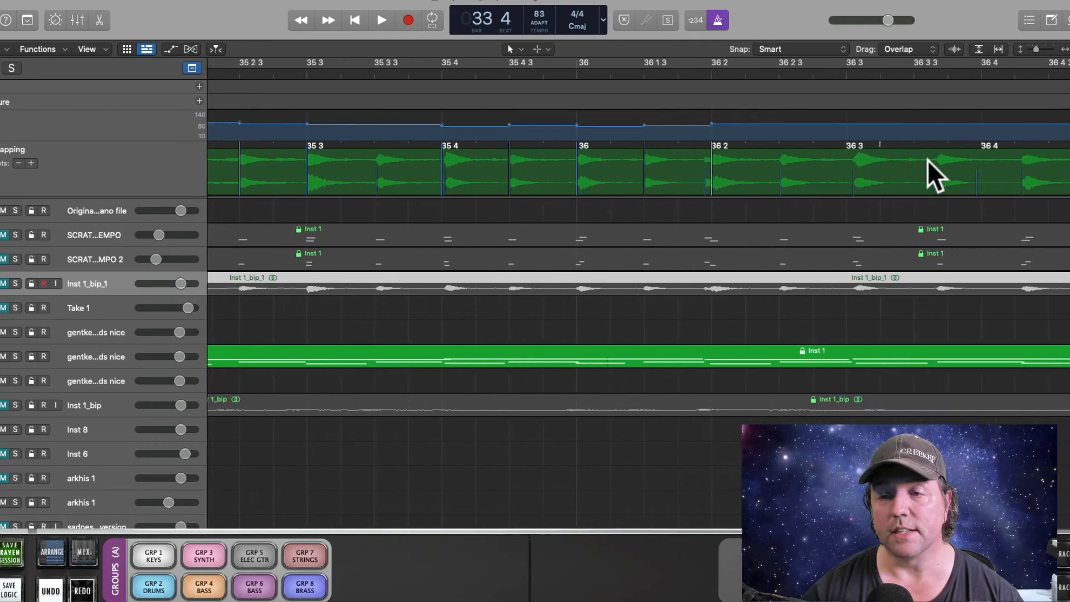
scroll(927, 159, right, 5)
mouse_move(572, 150)
mouse_down()
mouse_move(579, 160)
mouse_move(645, 161)
mouse_move(646, 149)
mouse_move(715, 156)
mouse_move(708, 146)
mouse_move(732, 166)
mouse_up()
Listen to the slowdown leading into bar 37 and beat-map both eighth notes of bar 36 beat 4.
double_click(403, 77)
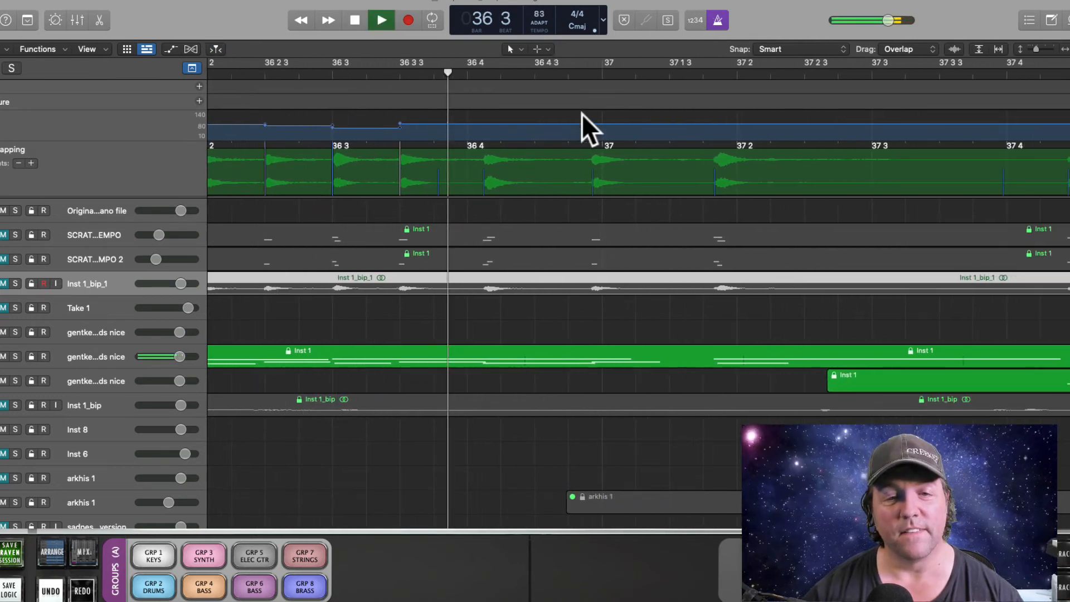
key(space)
scroll(401, 119, left, 8)
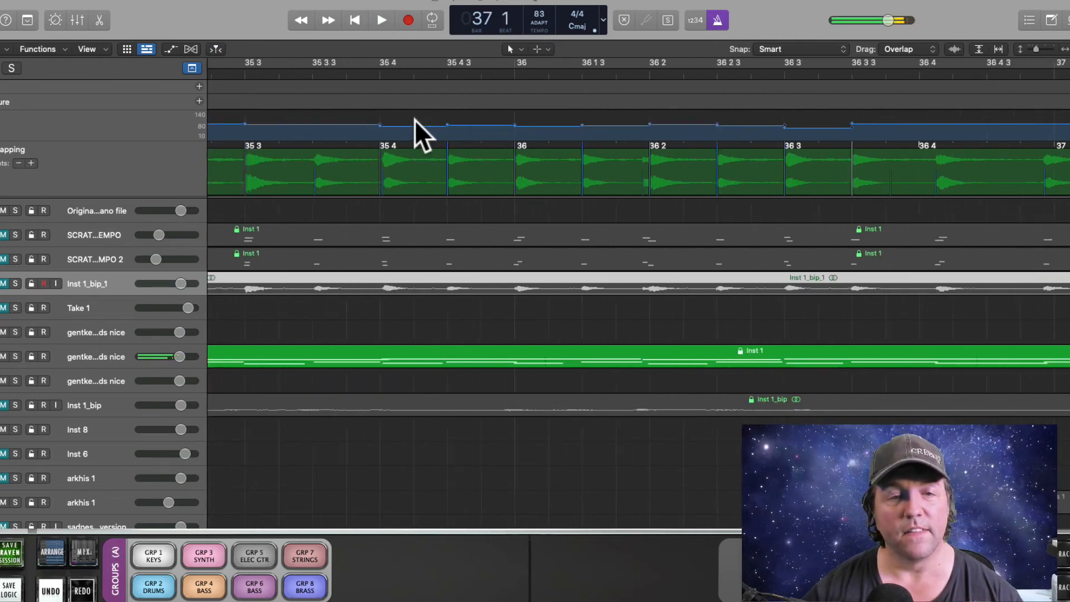
drag(1069, 49, 1064, 49)
scroll(926, 119, right, 3)
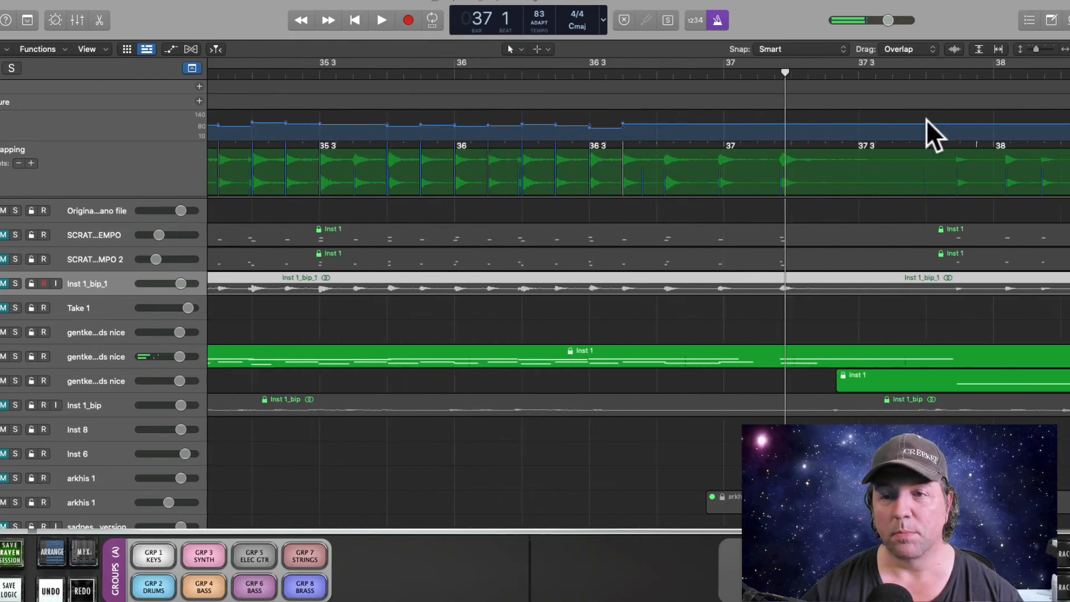
scroll(926, 119, right, 2)
double_click(249, 74)
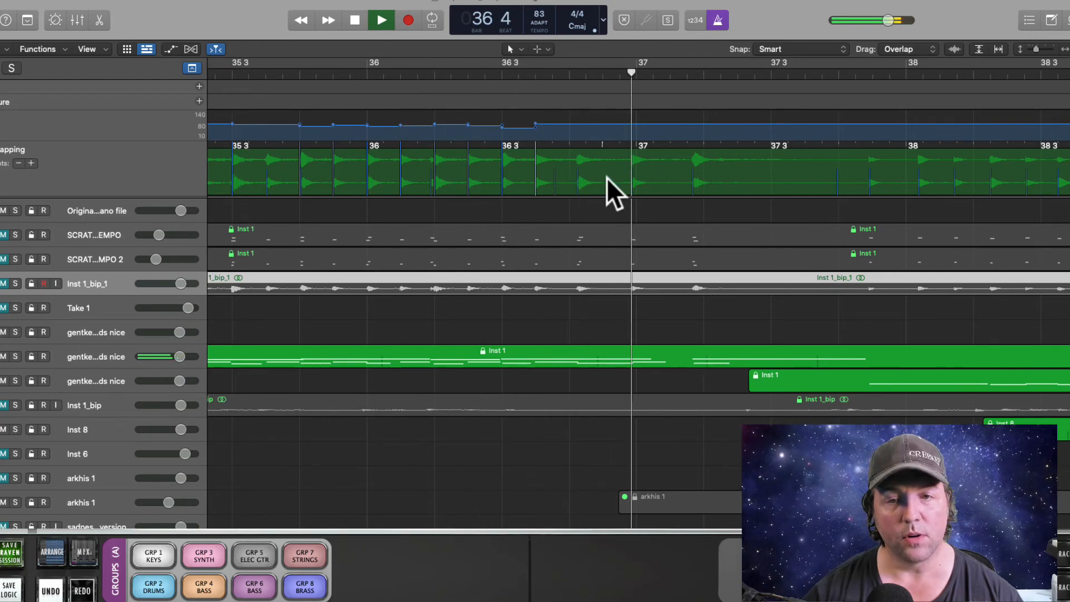
key(space)
drag(567, 144, 578, 186)
Listen through bar 36 into bar 37 and beat-map the downbeat of bar 37.
scroll(605, 163, right, 2)
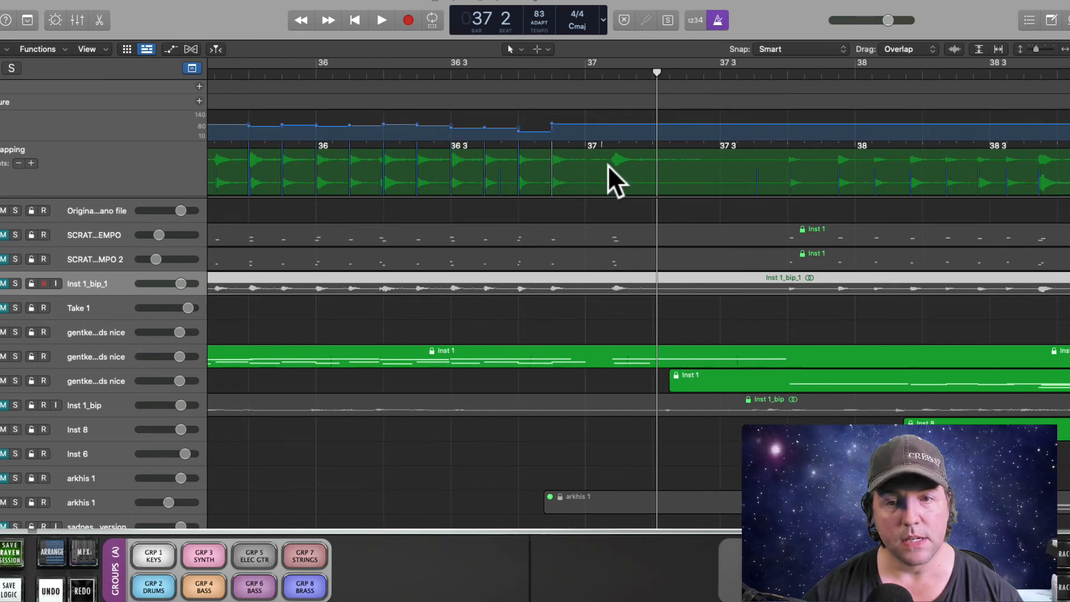
click(406, 72)
key(space)
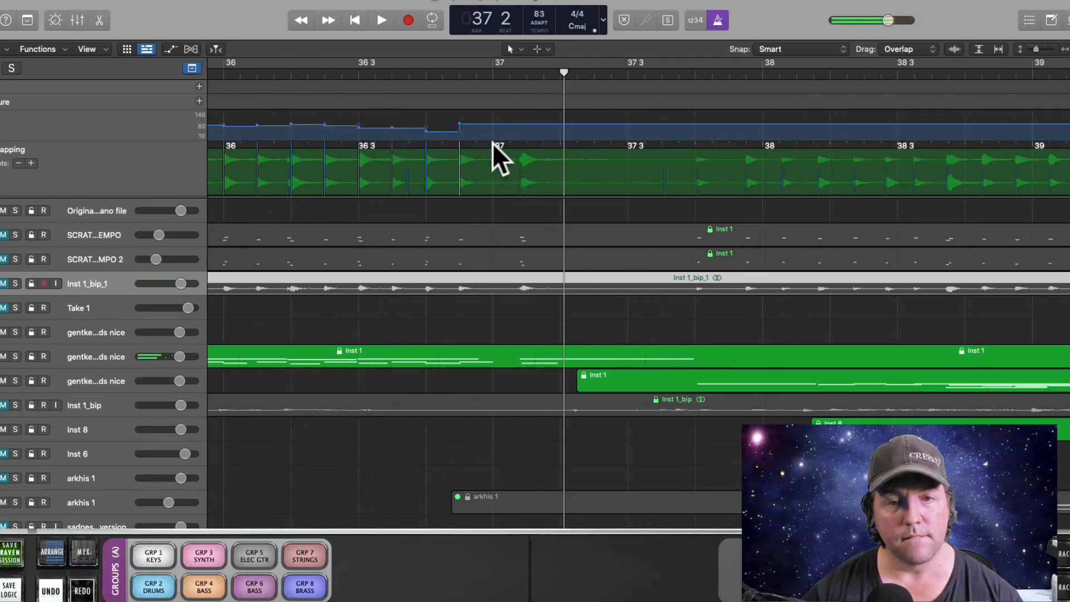
drag(493, 143, 521, 165)
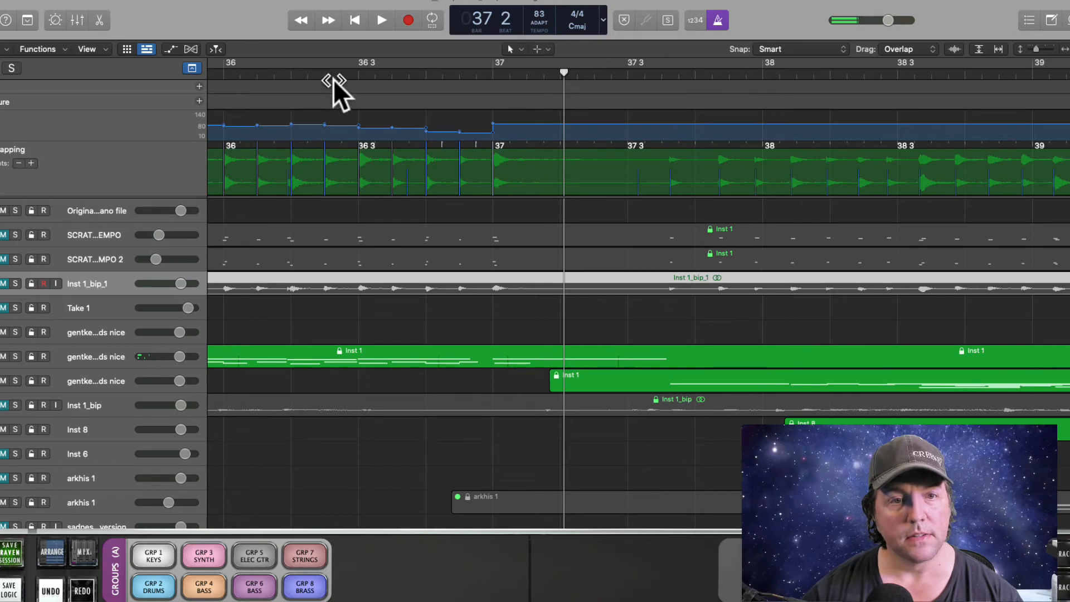
Switch the beat-mapping source to the Inst 1_bip region and listen repeatedly from bar 36 into bar 38.
key(space)
key(space)
click(609, 408)
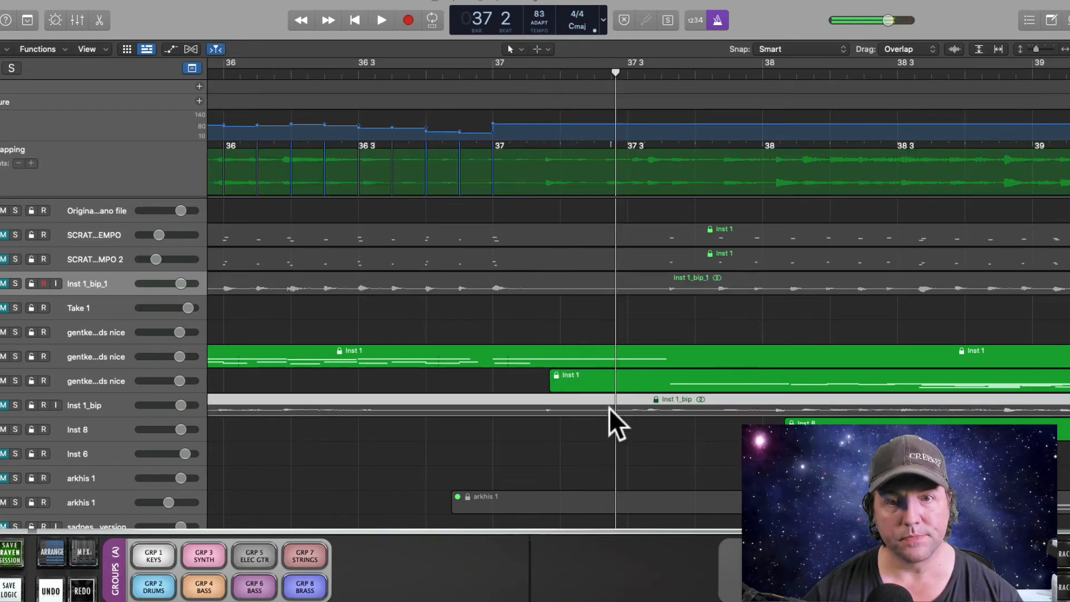
click(332, 75)
key(space)
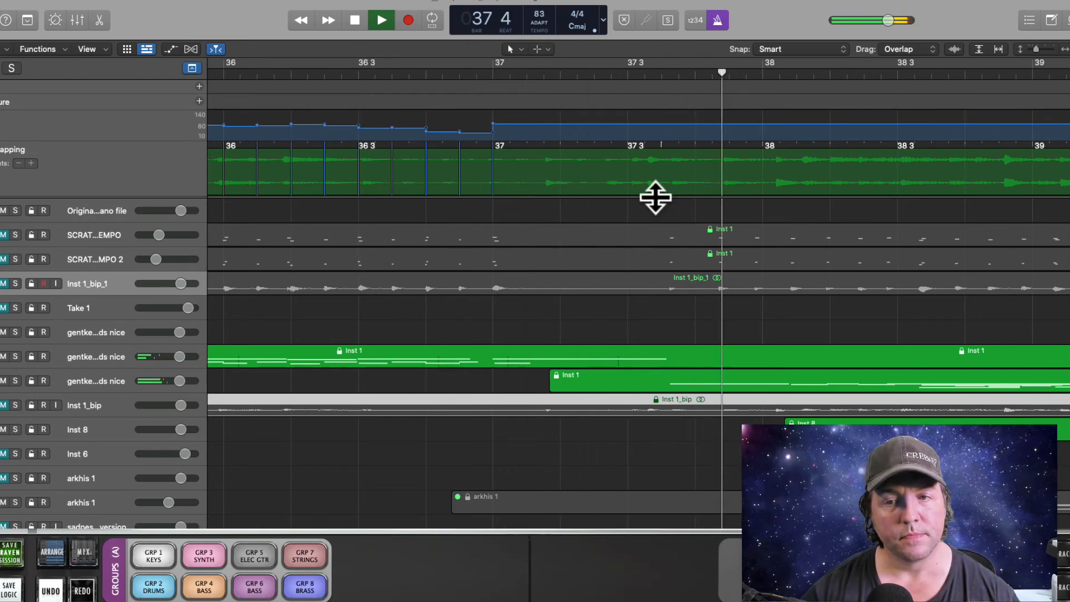
key(space)
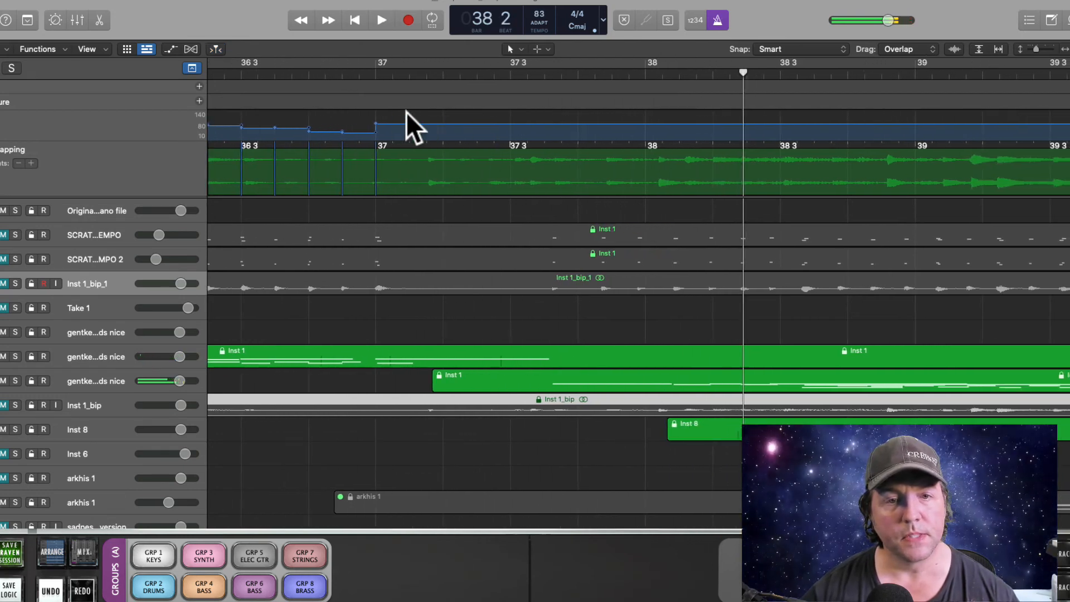
click(274, 76)
key(space)
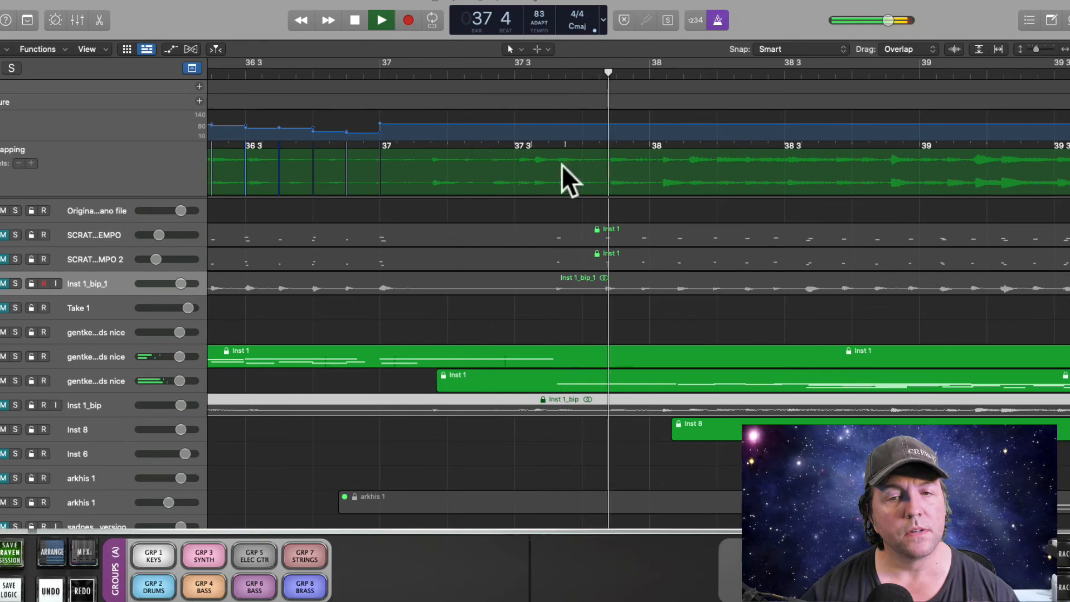
key(space)
Review the tempo map back to the earlier bars and place the playhead at the start of bar 7.
scroll(479, 168, left, 5)
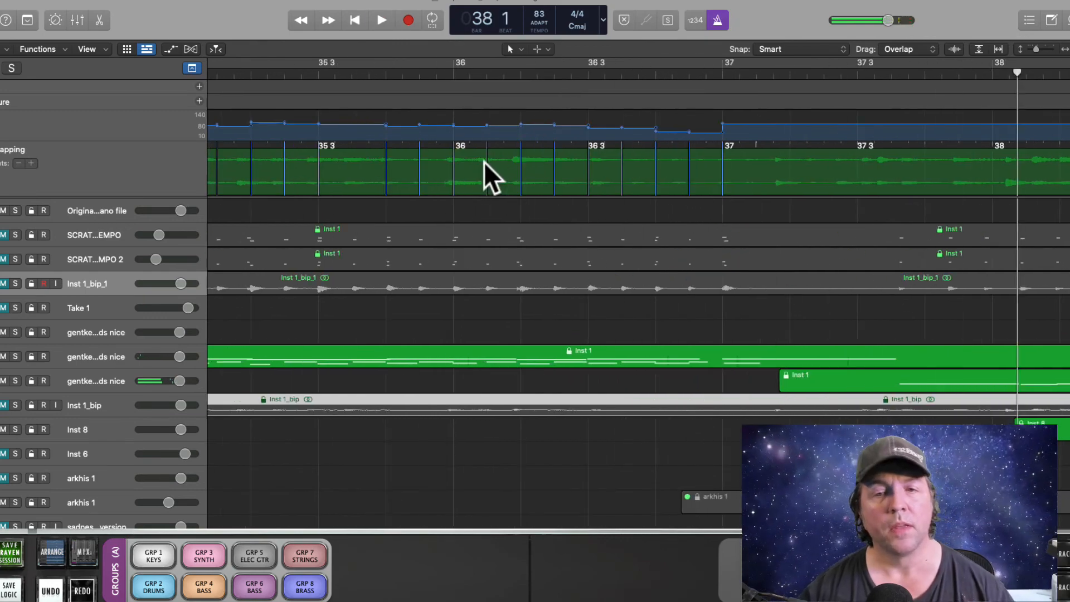
scroll(788, 190, left, 20)
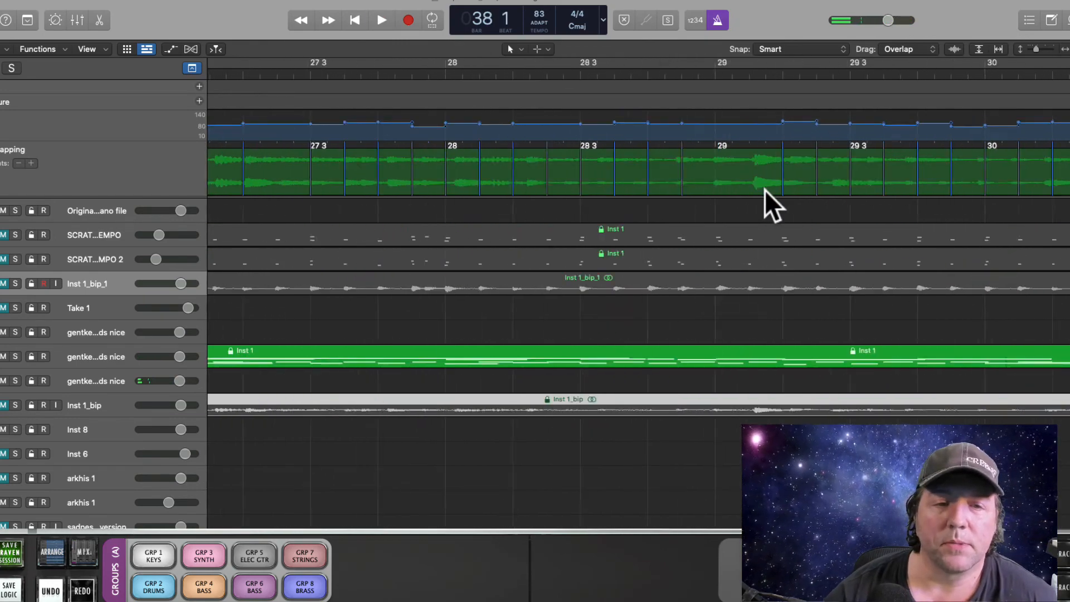
drag(1069, 49, 1062, 49)
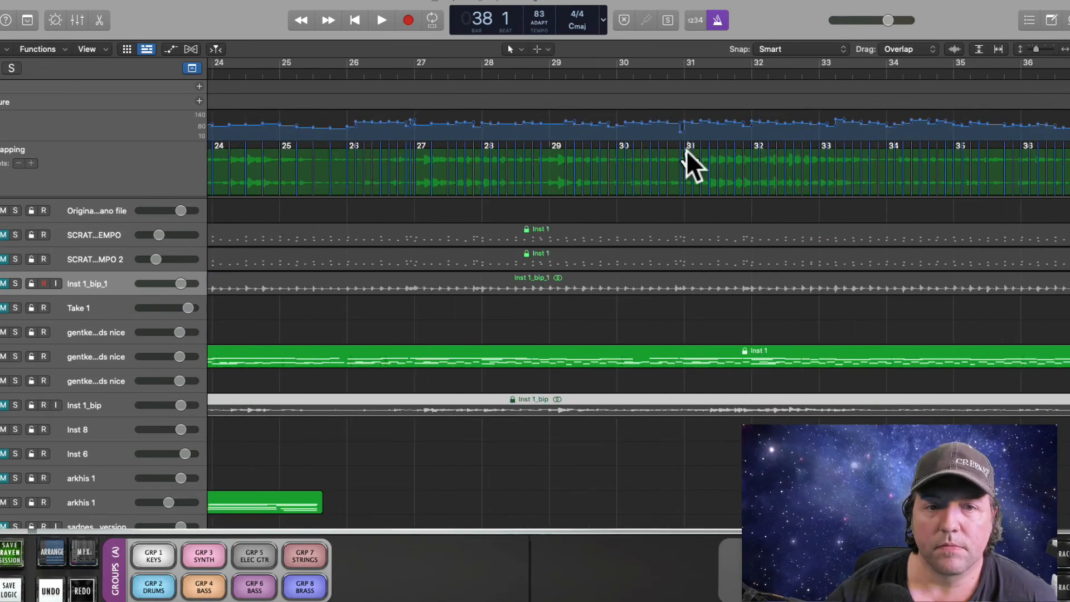
scroll(686, 156, left, 15)
scroll(691, 167, left, 4)
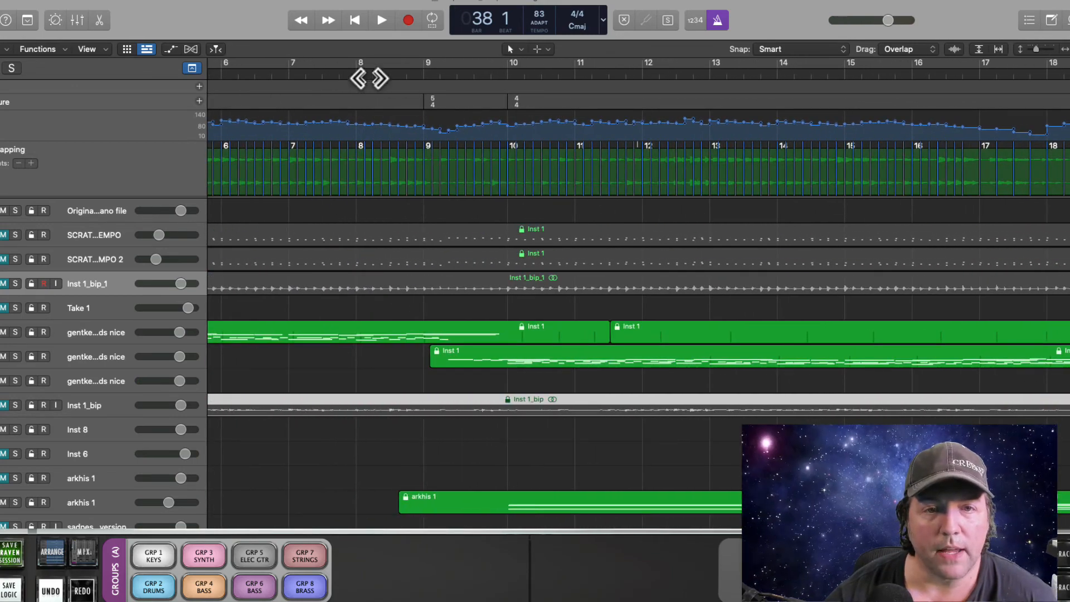
click(322, 74)
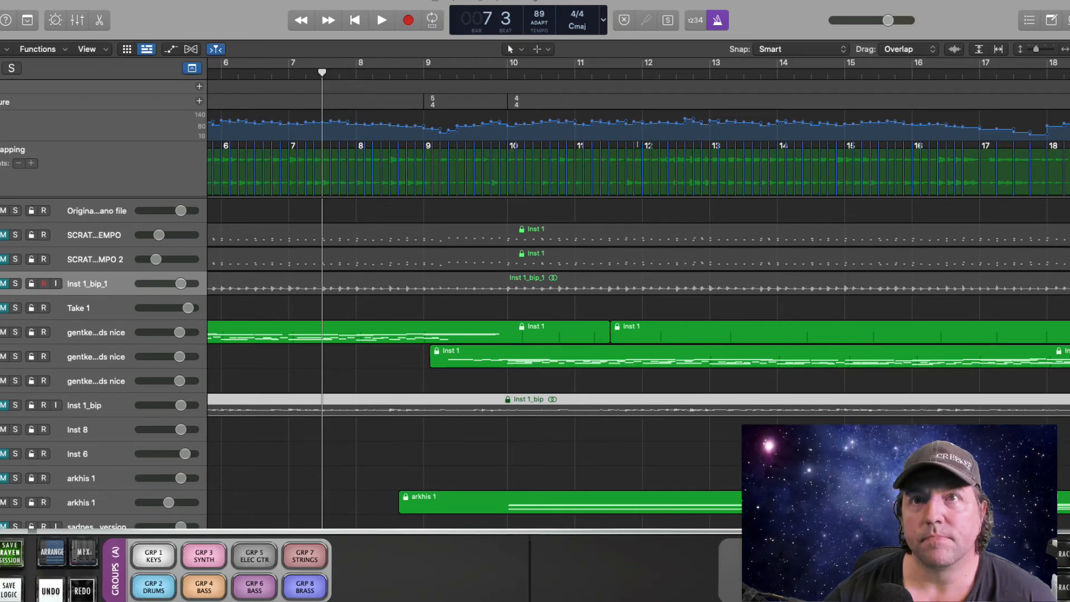
drag(873, 1, 668, 108)
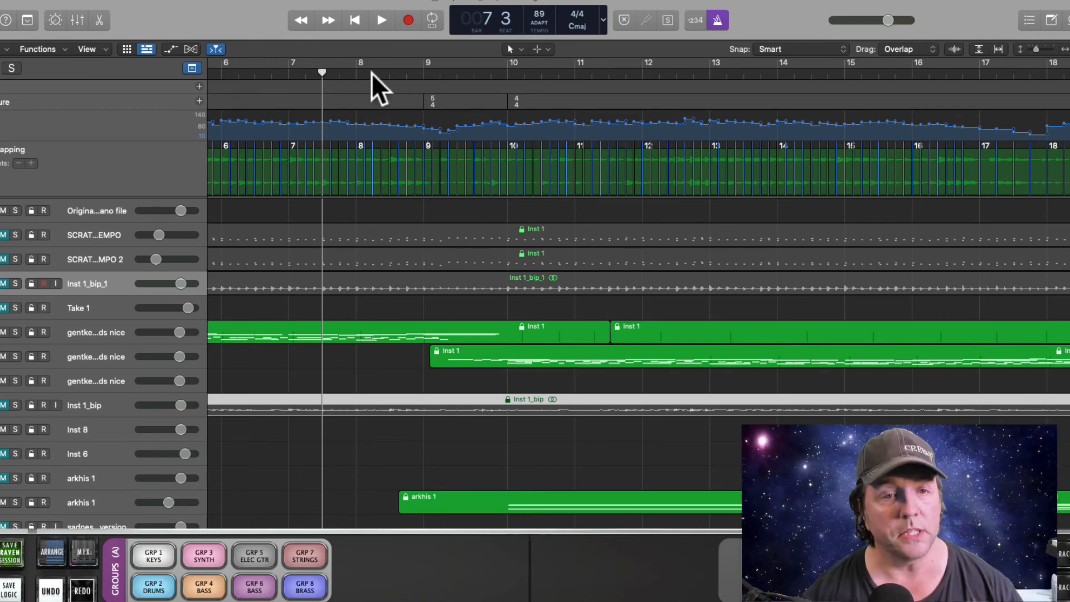
drag(312, 72, 289, 73)
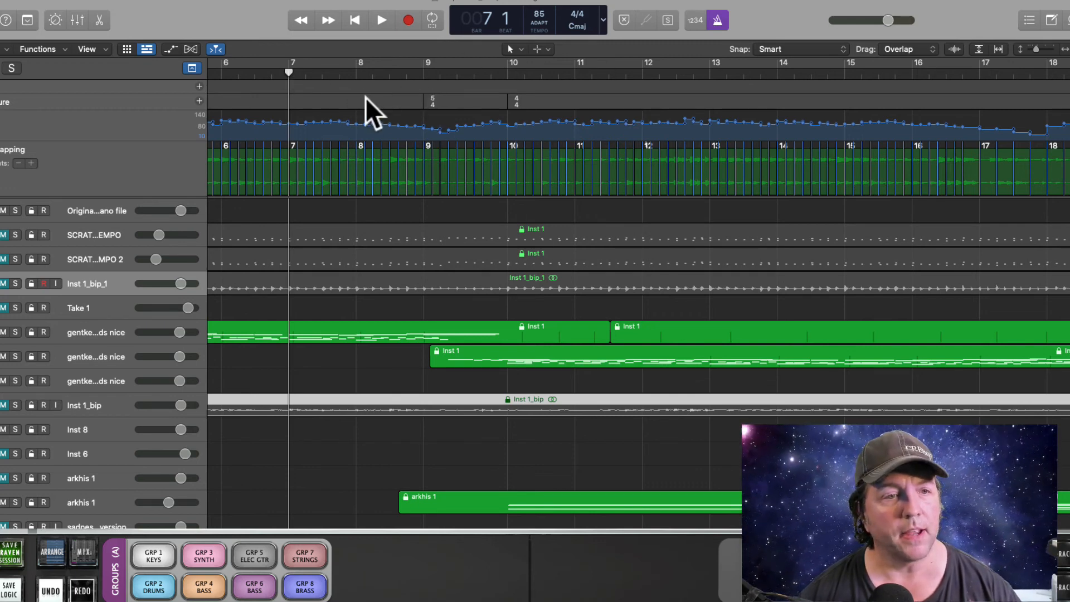
Hide the Signature global track.
right_click(138, 101)
click(185, 143)
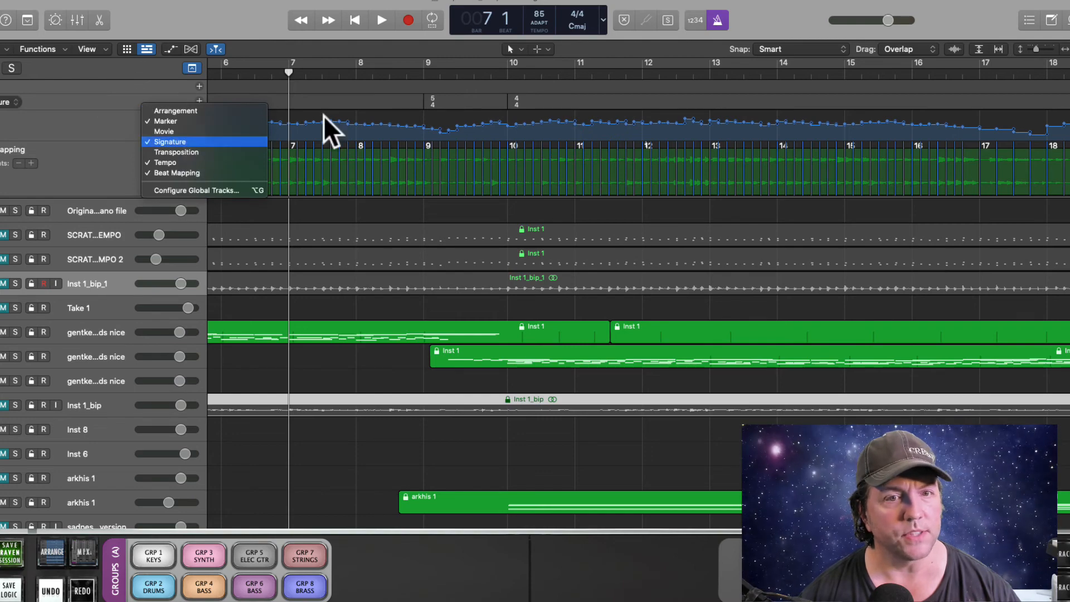
scroll(477, 120, left, 2)
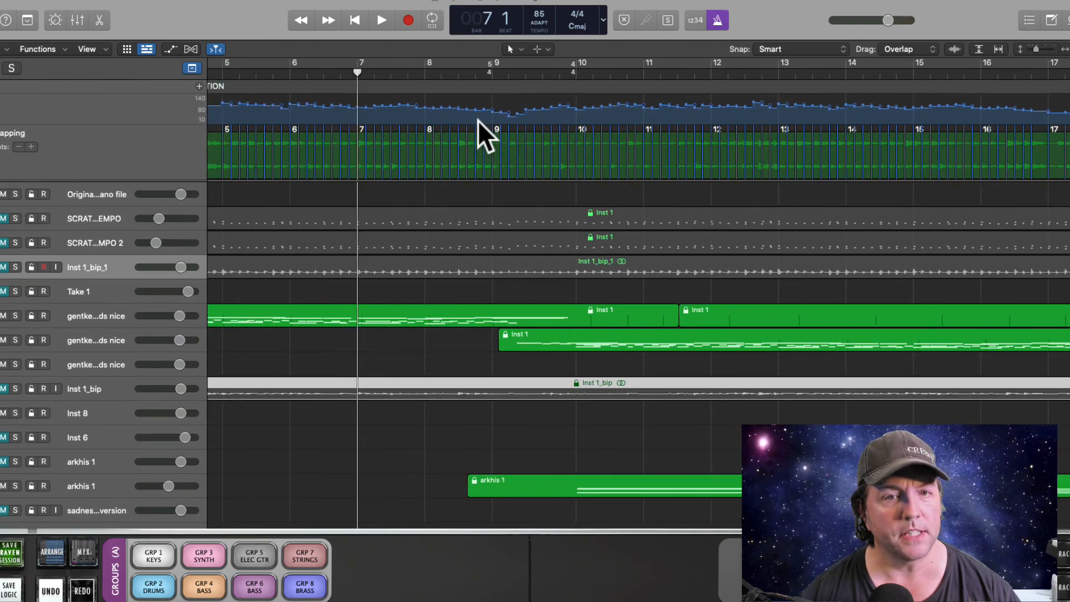
Turn off the metronome and listen to the piano performance from bar 5 beat 3 into bar 10.
click(264, 69)
click(717, 21)
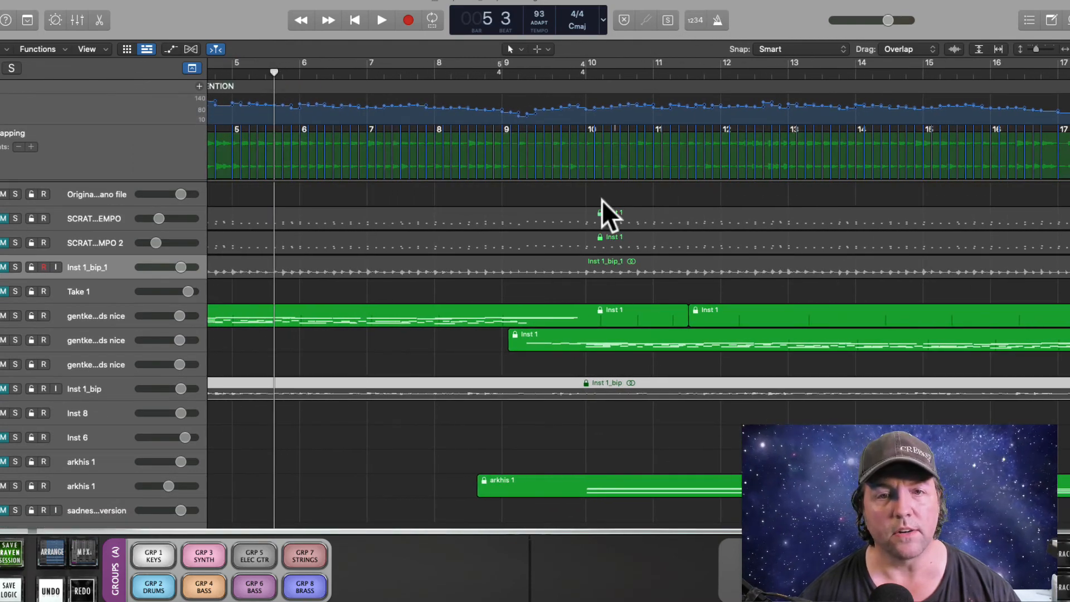
key(space)
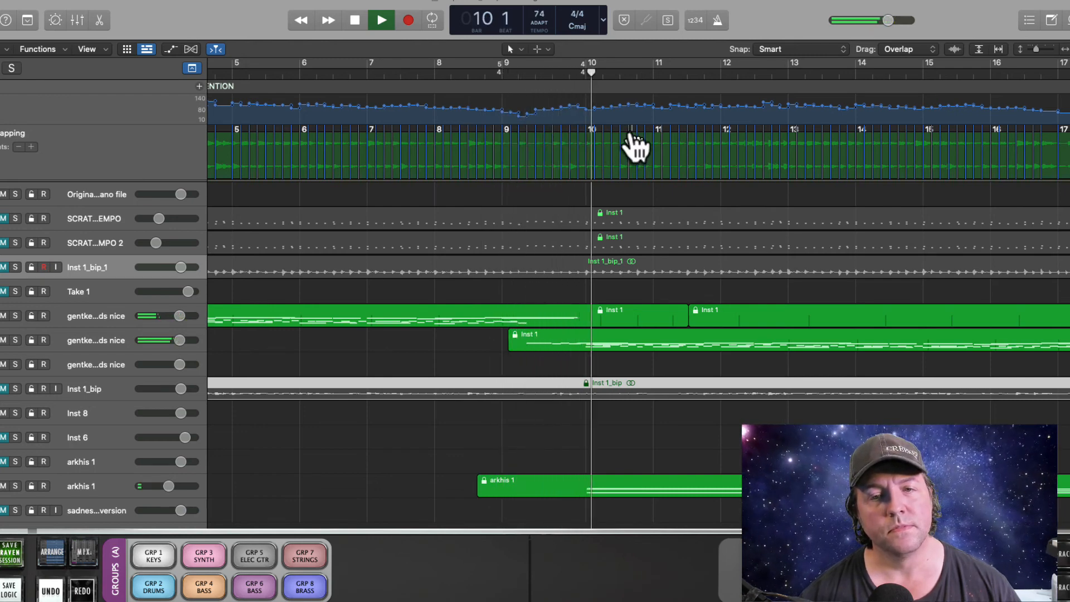
click(582, 74)
key(space)
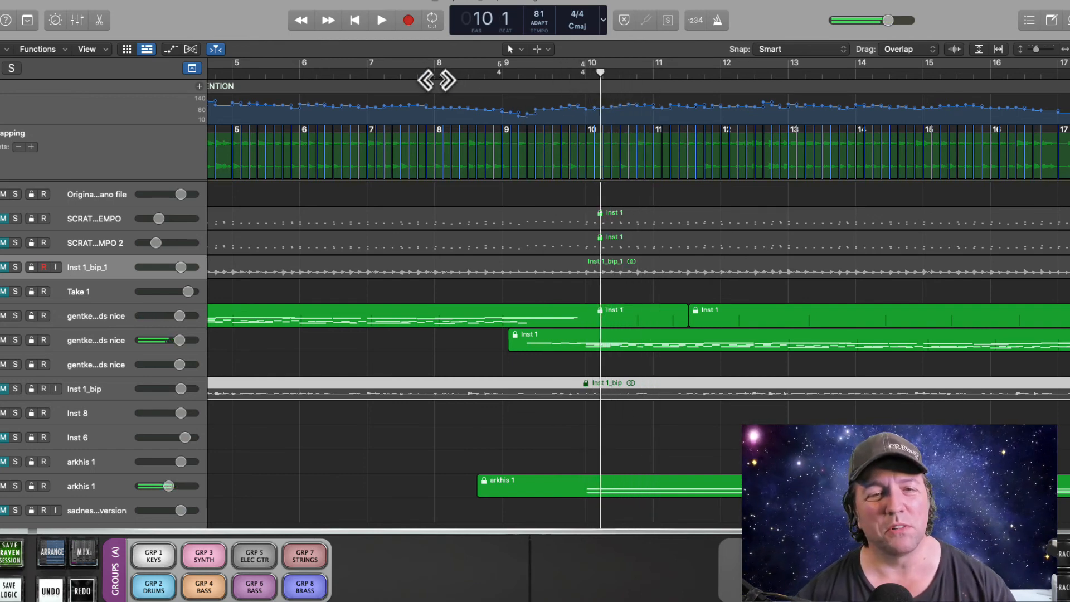
Turn the metronome back on and play from bar 8 to bar 14 to check the click against the performance.
click(434, 74)
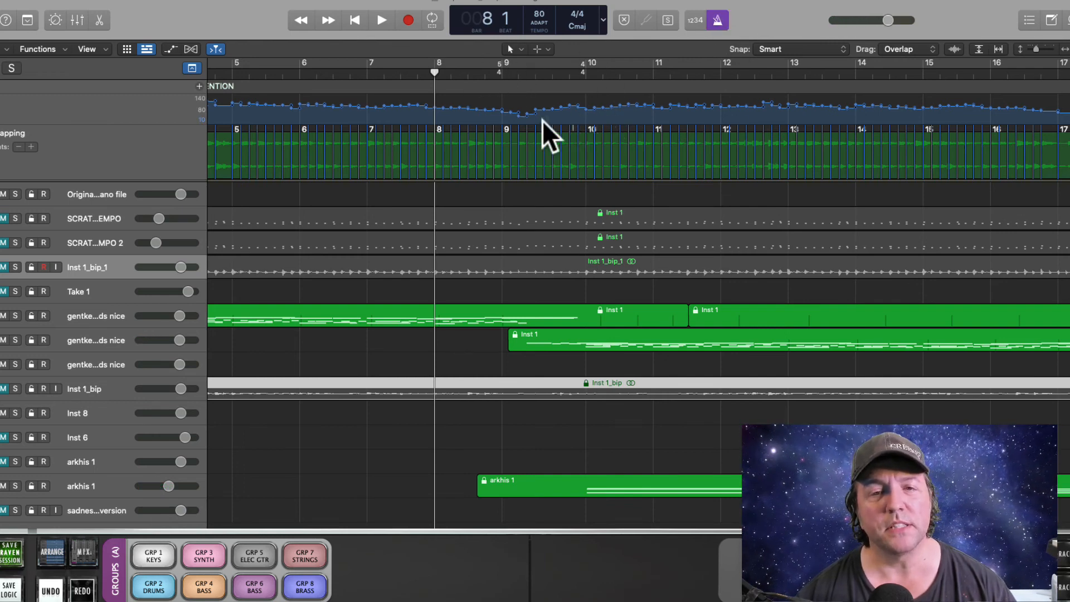
key(space)
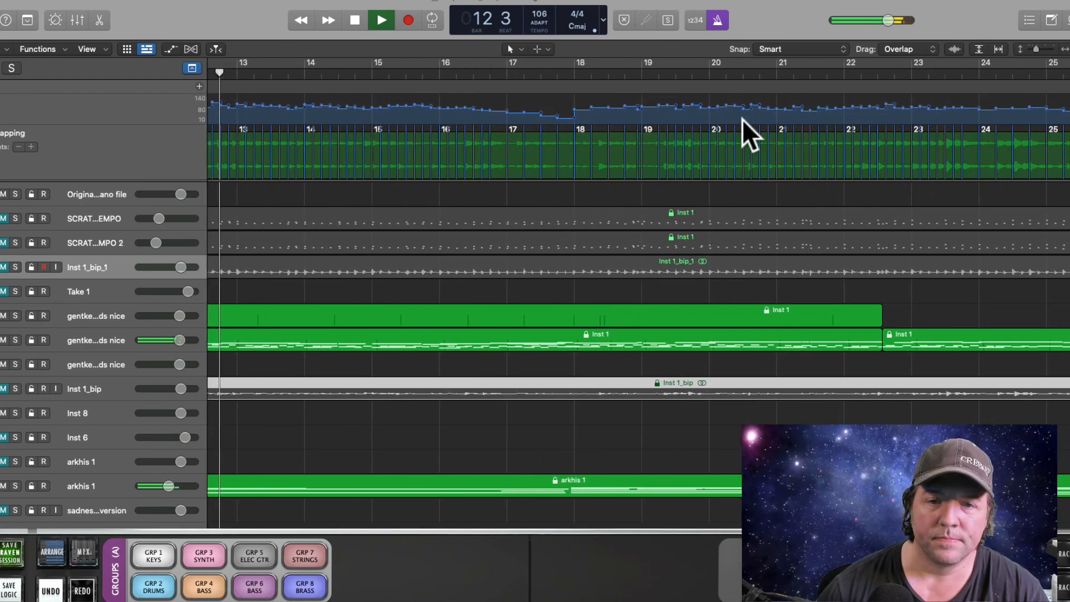
scroll(839, 199, right, 15)
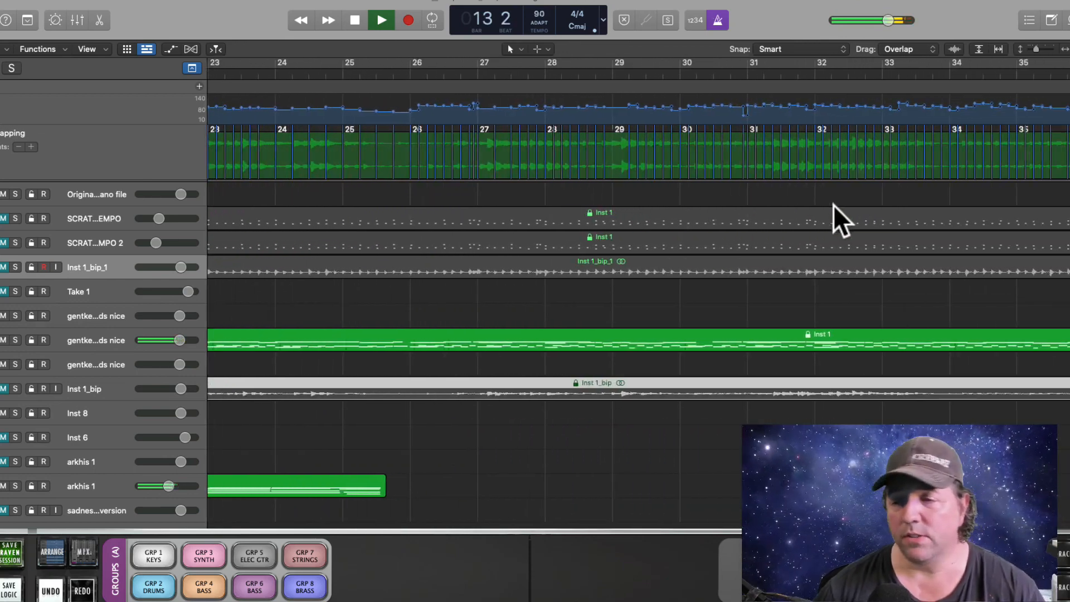
scroll(830, 205, right, 2)
key(space)
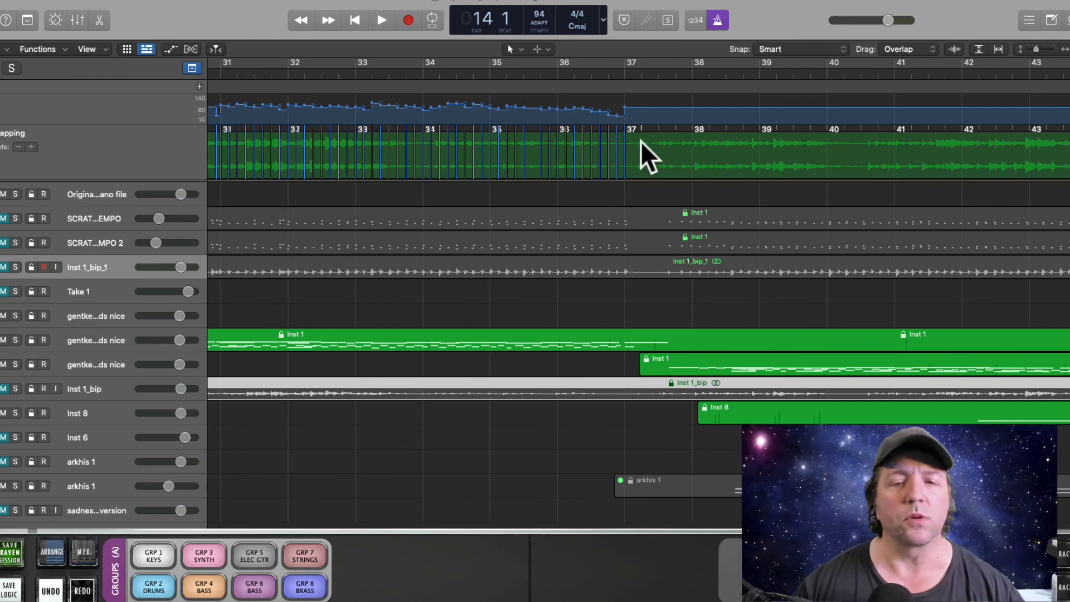
Examine the tempo and beat-mapping tracks from bar 37 to the end of the Inst 1_bip region, comparing them with the mapped bars.
scroll(744, 156, right, 5)
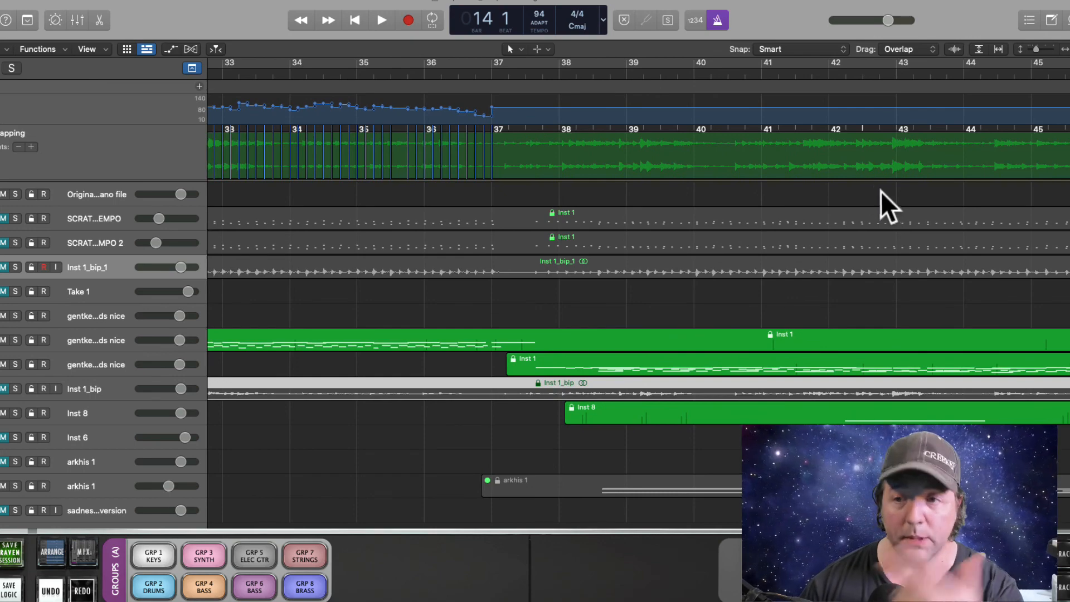
scroll(881, 192, right, 10)
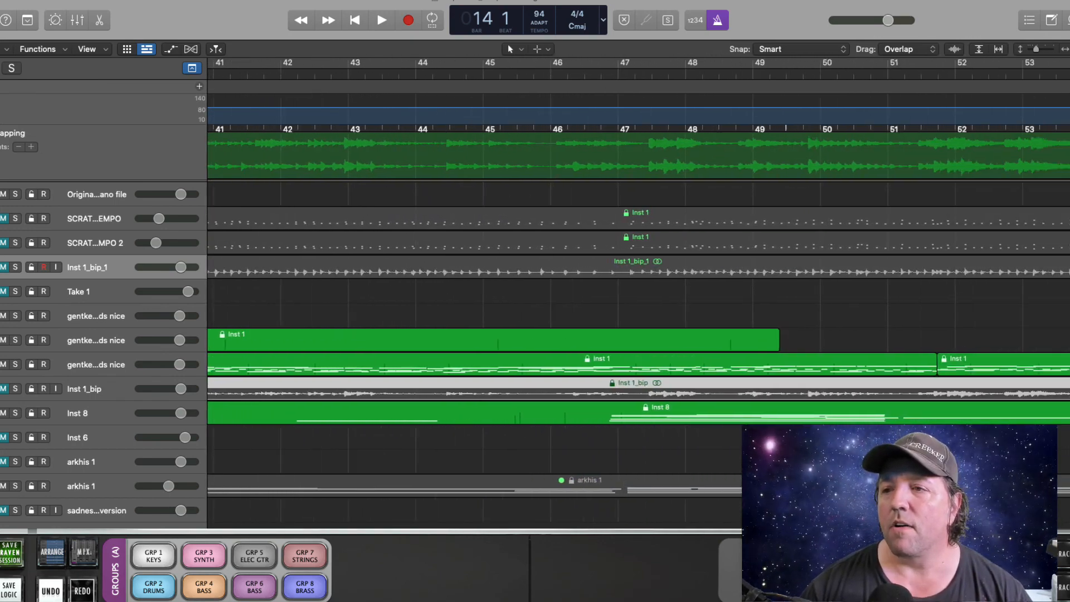
scroll(786, 162, right, 2)
drag(1069, 50, 1059, 52)
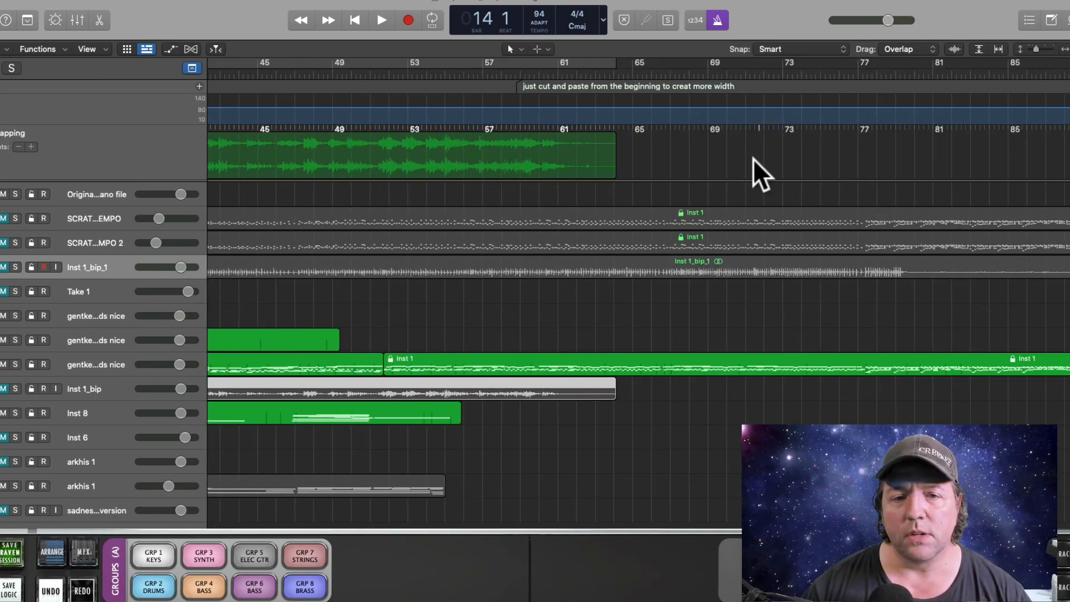
scroll(724, 173, left, 15)
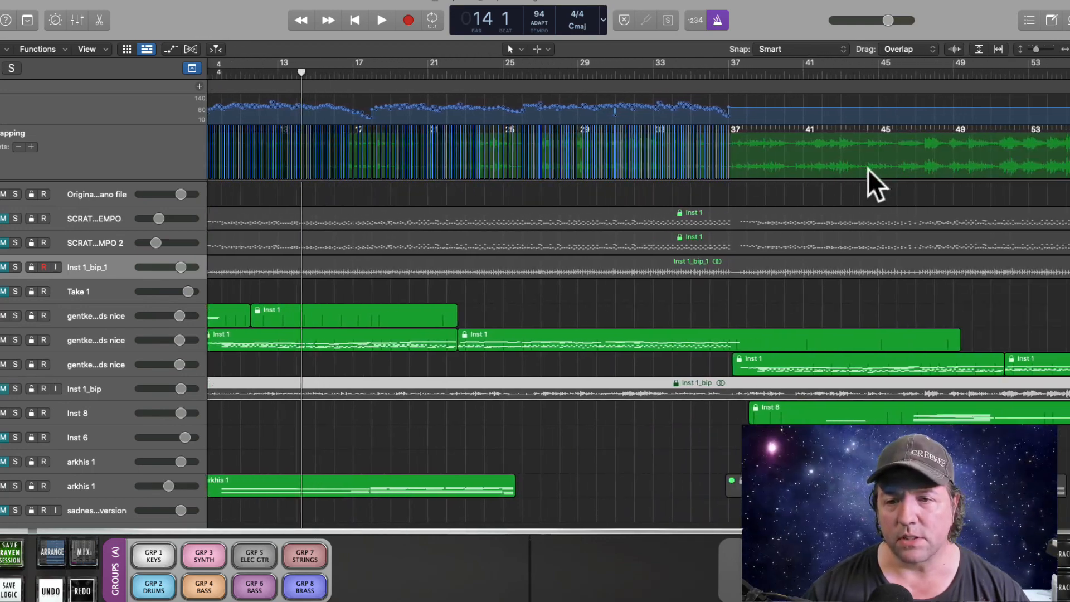
scroll(868, 167, right, 2)
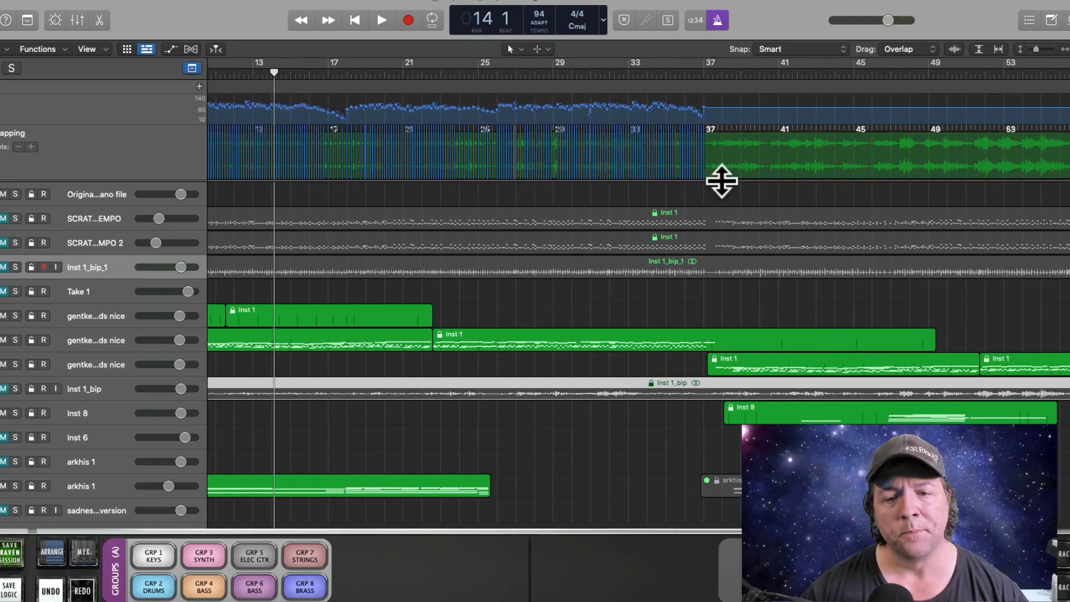
scroll(831, 172, right, 8)
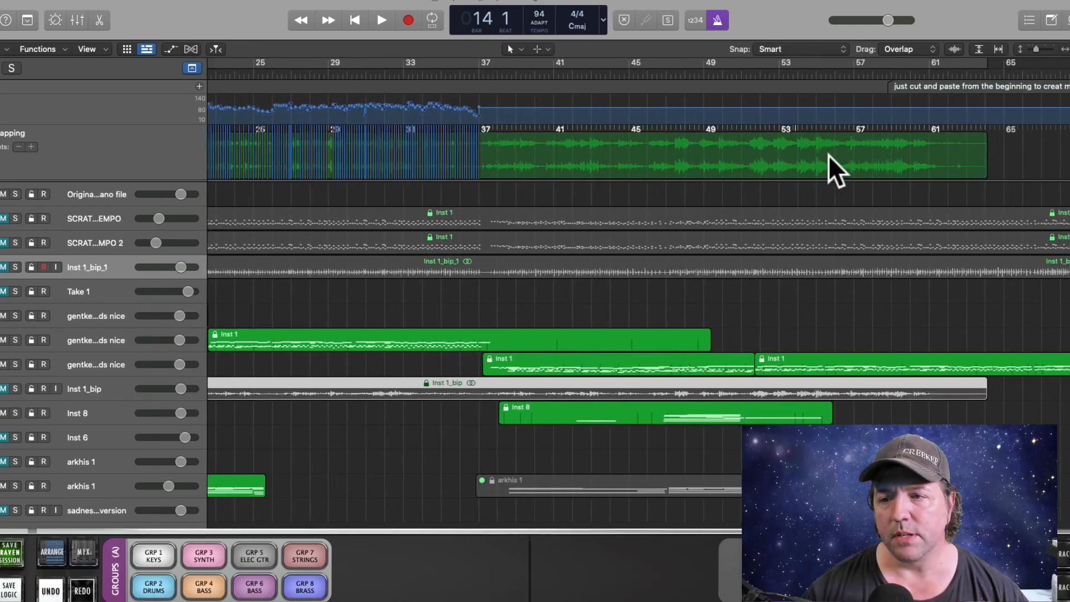
scroll(829, 156, right, 1)
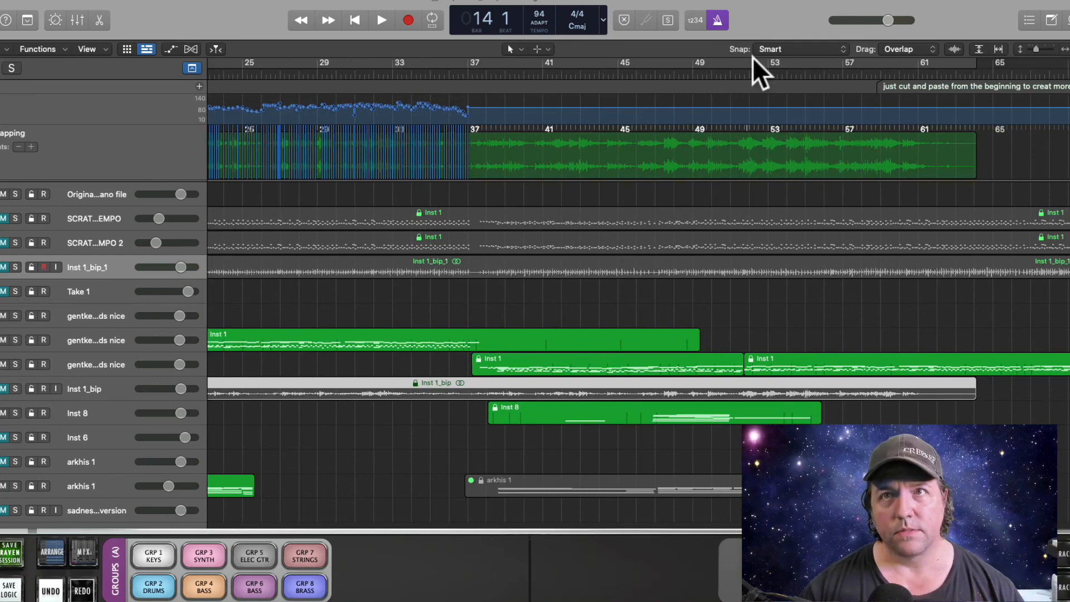